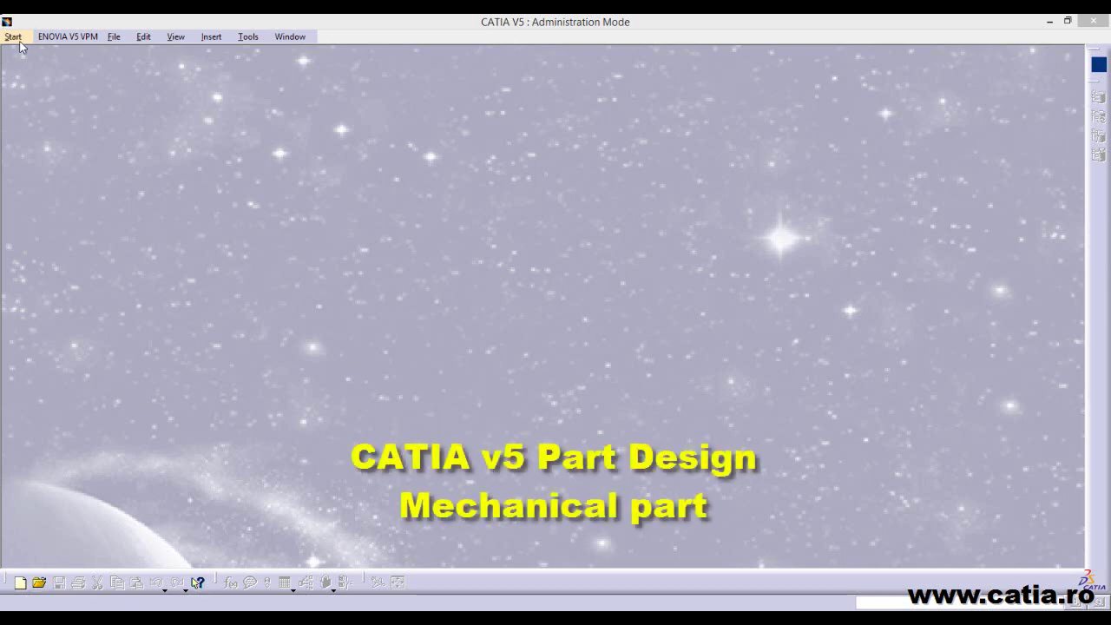
- Create a new Part1 in the Part Design workbench and select the xy plane
{"action": "left_click", "coordinate": [15, 39]}
{"action": "mouse_move", "coordinate": [53, 69]}
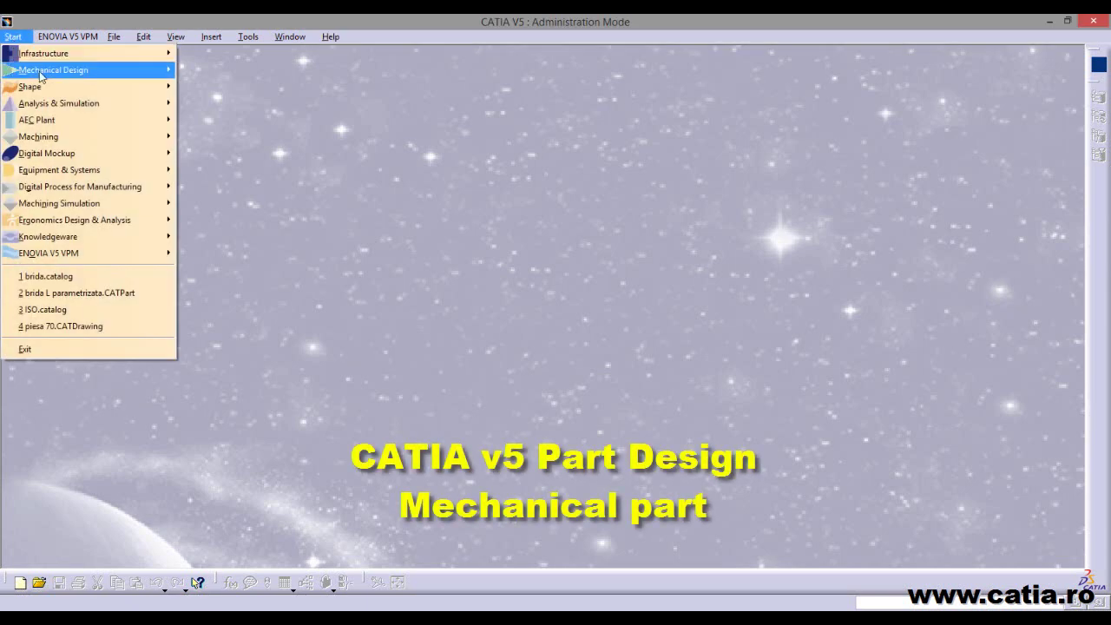
{"action": "left_click", "coordinate": [297, 72]}
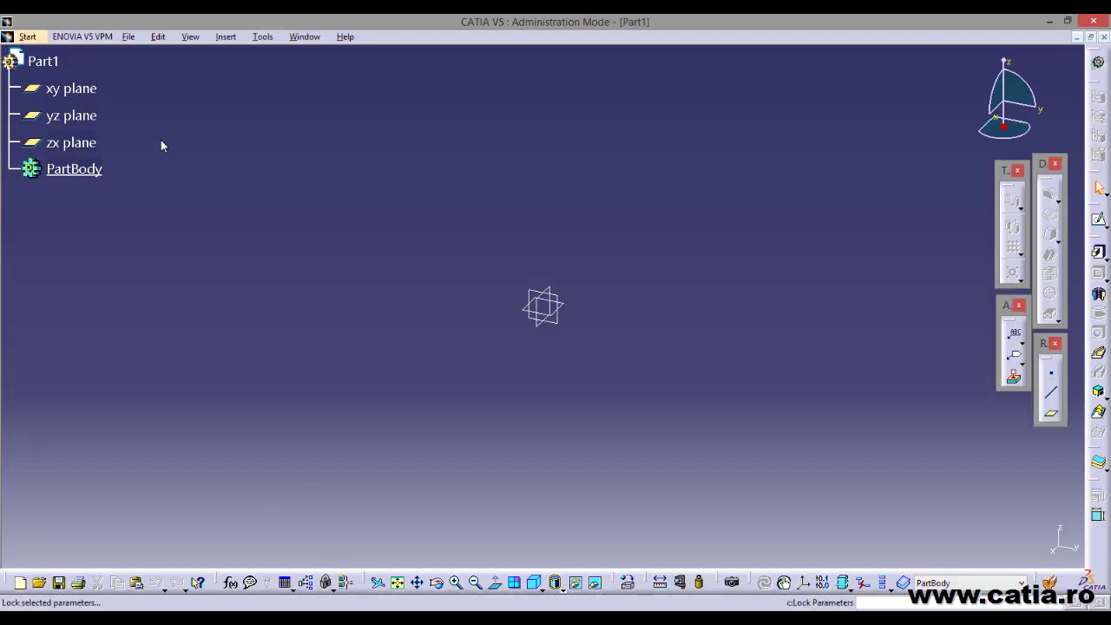
{"action": "left_click", "coordinate": [71, 88]}
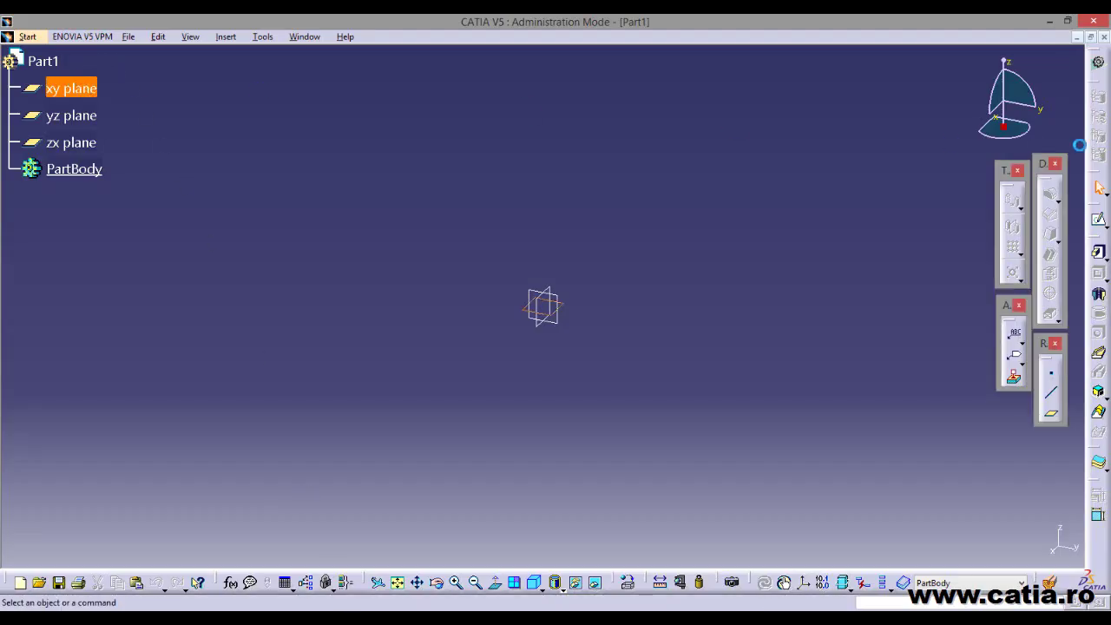
- Sketch a circle centred on the origin of the xy plane
{"action": "left_click", "coordinate": [1099, 223]}
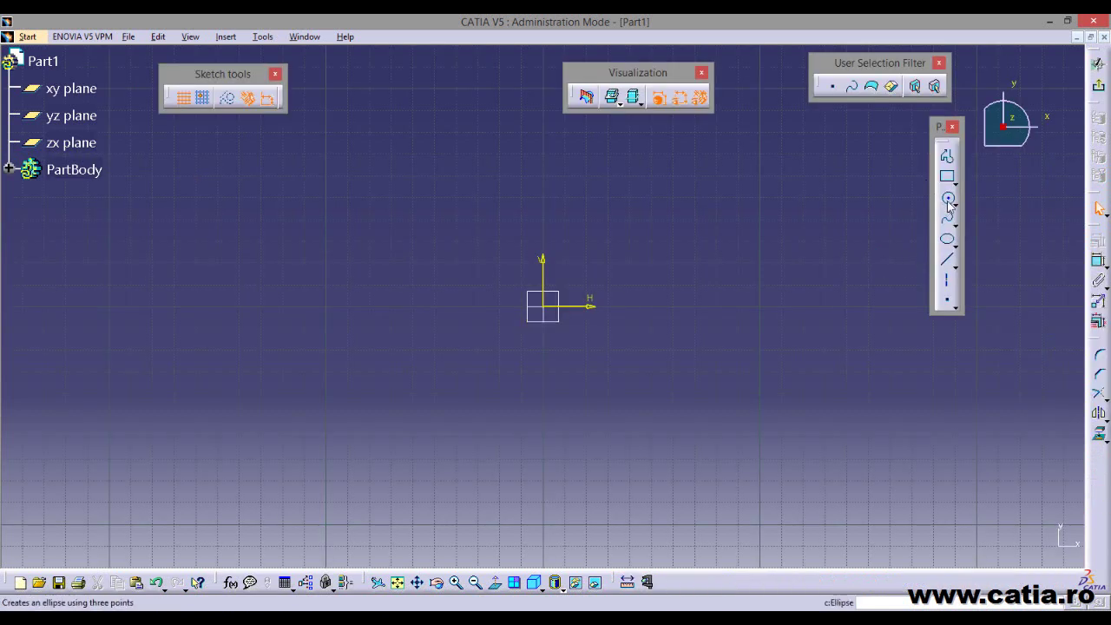
{"action": "left_click", "coordinate": [948, 198]}
{"action": "left_click", "coordinate": [543, 305]}
{"action": "left_click", "coordinate": [603, 348]}
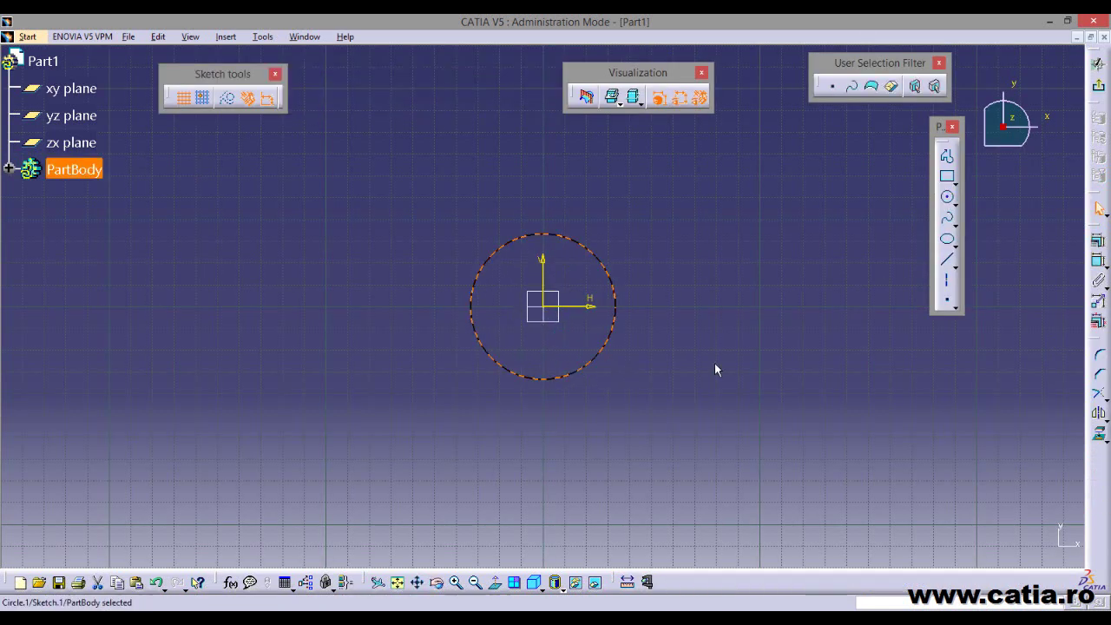
- Constrain the circle's diameter to 60 mm and exit the sketch
{"action": "left_click", "coordinate": [1099, 257]}
{"action": "left_click", "coordinate": [716, 271]}
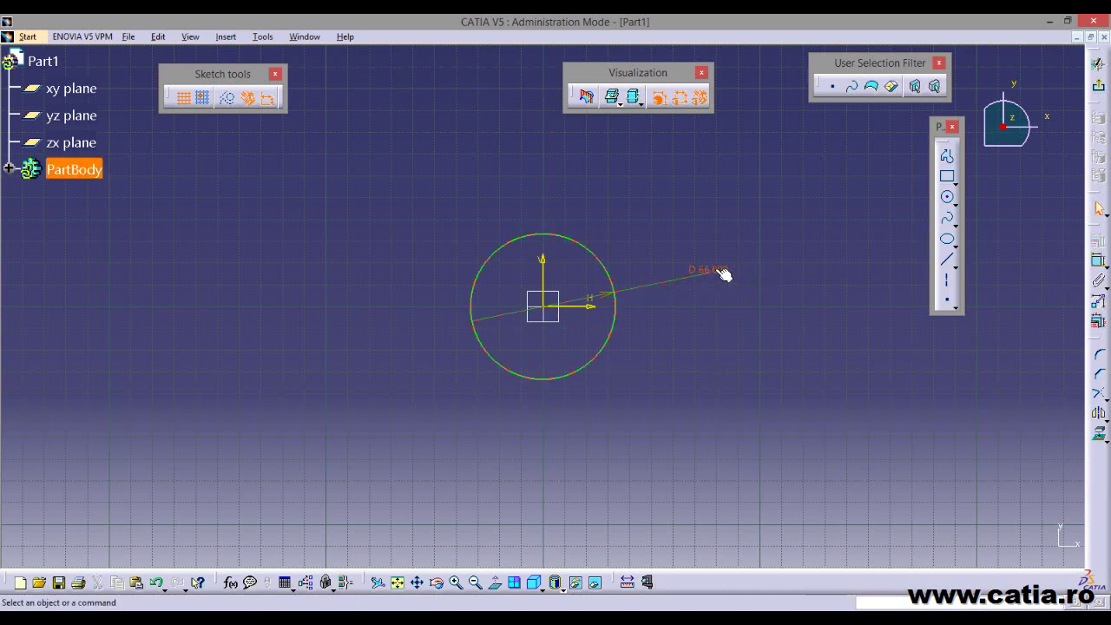
{"action": "double_click", "coordinate": [715, 272]}
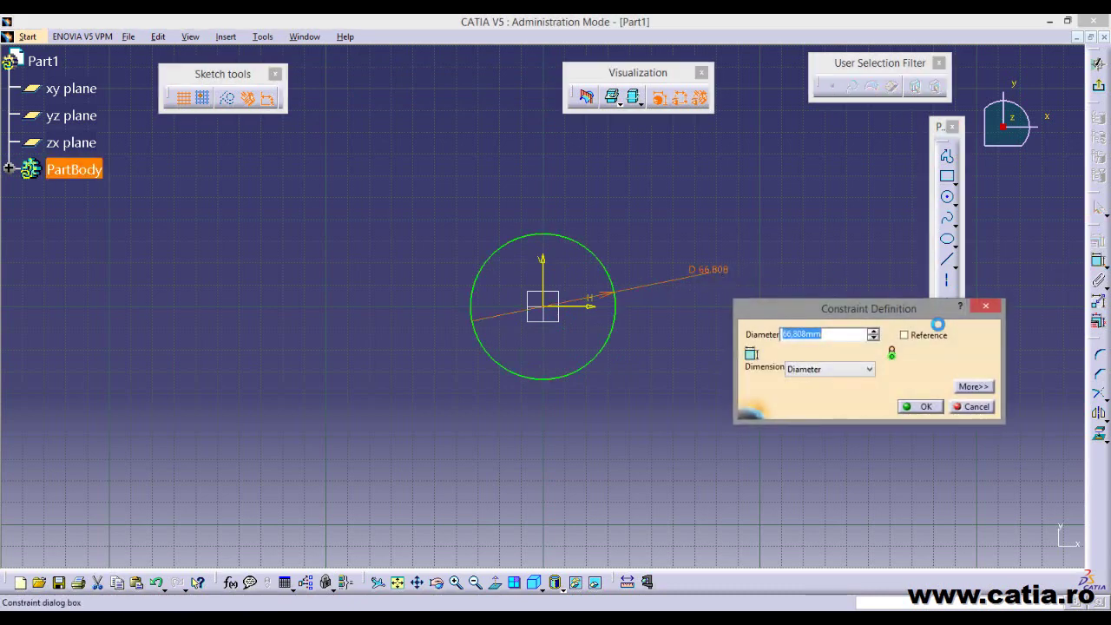
{"action": "type", "text": "60"}
{"action": "key", "text": "Return"}
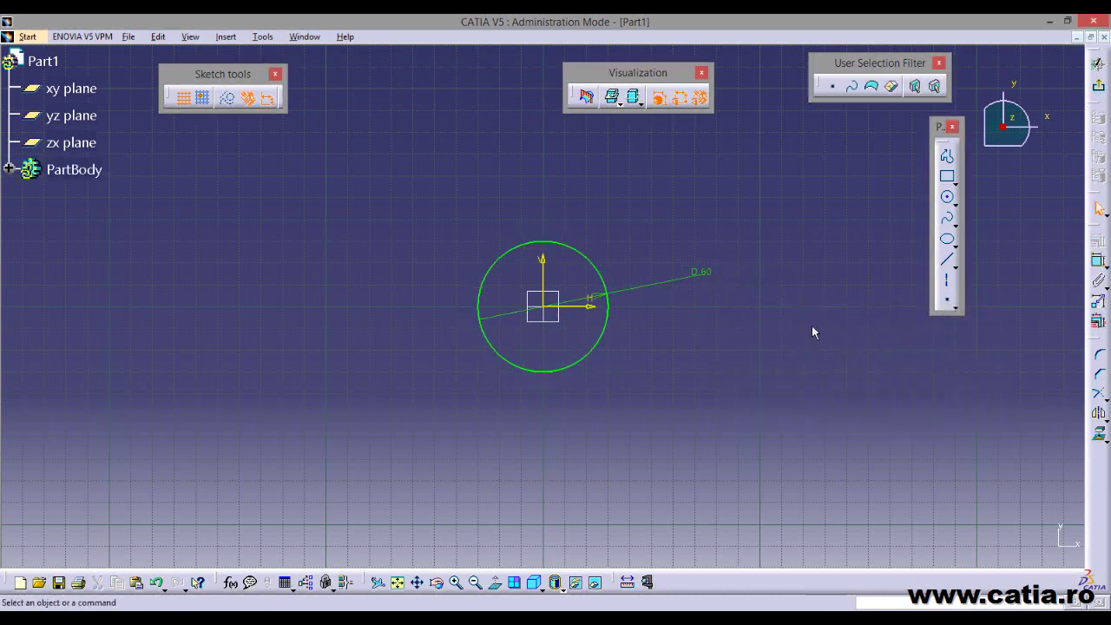
{"action": "middle_click_drag", "start_coordinate": [814, 332], "coordinate": [819, 290], "text": "ctrl"}
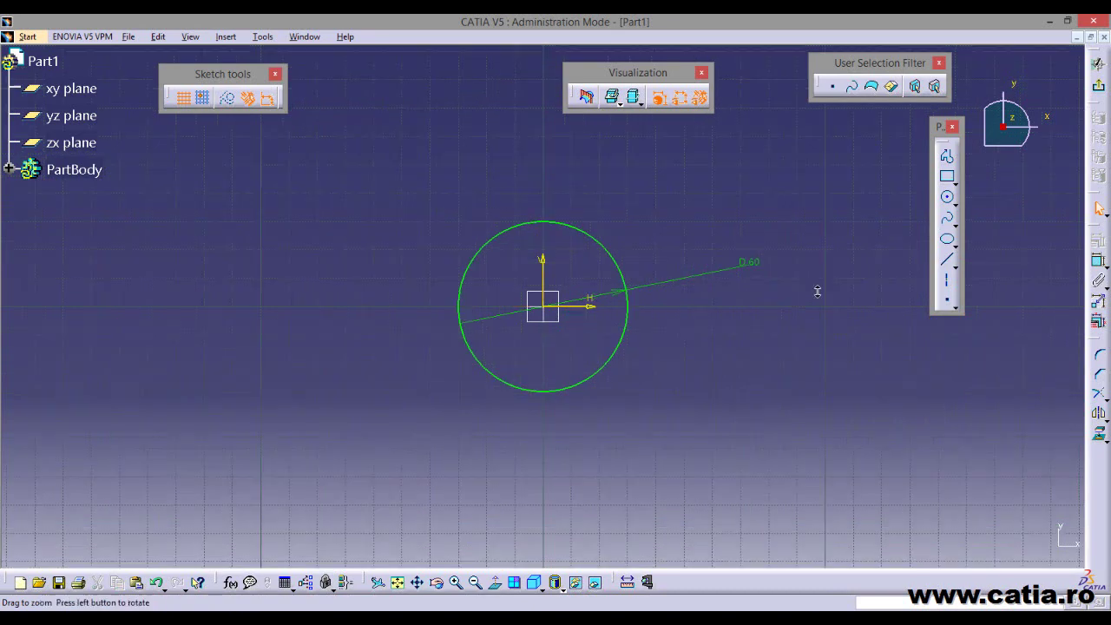
{"action": "left_click", "coordinate": [1101, 88]}
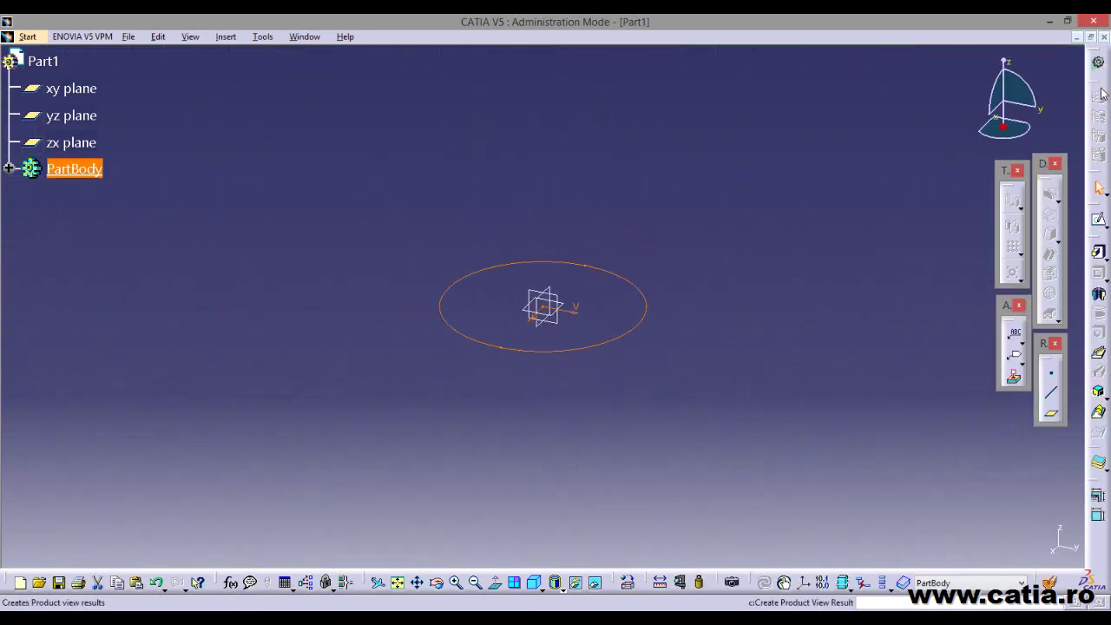
- After checking the reference drawing, pad the circle 3 mm into a solid disc
{"action": "key", "text": "alt+Tab"}
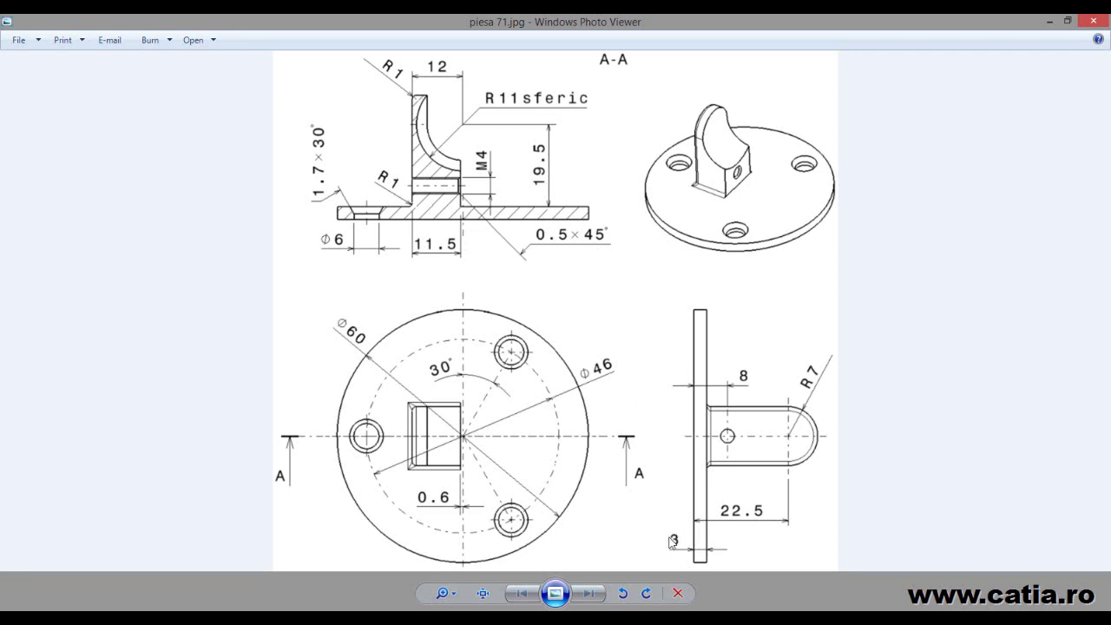
{"action": "key", "text": "alt+Tab"}
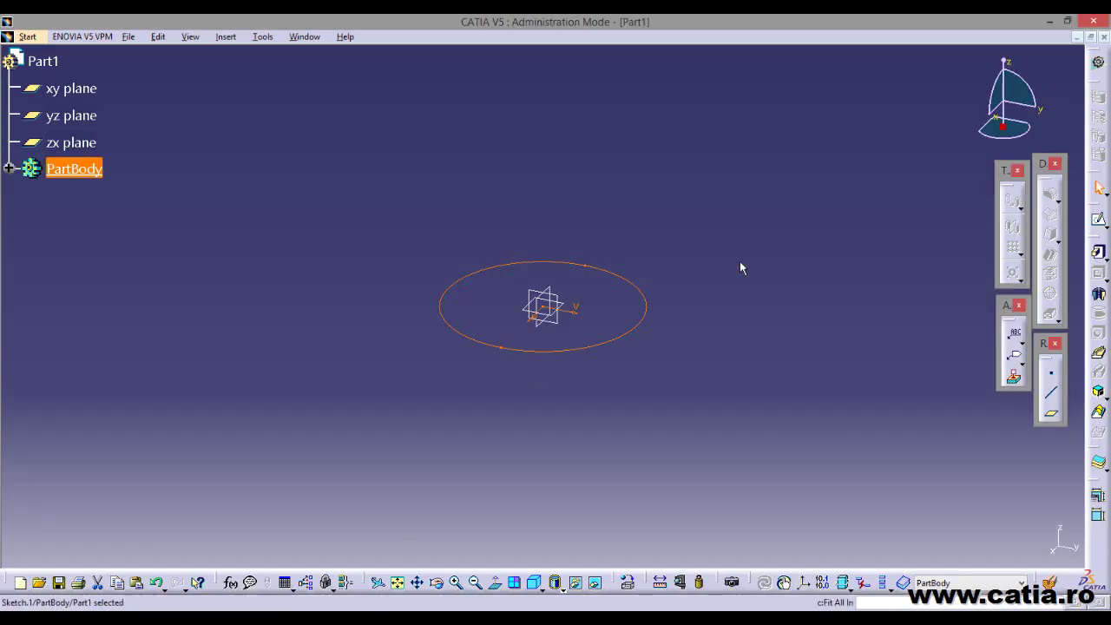
{"action": "left_click", "coordinate": [1100, 252]}
{"action": "type", "text": "3"}
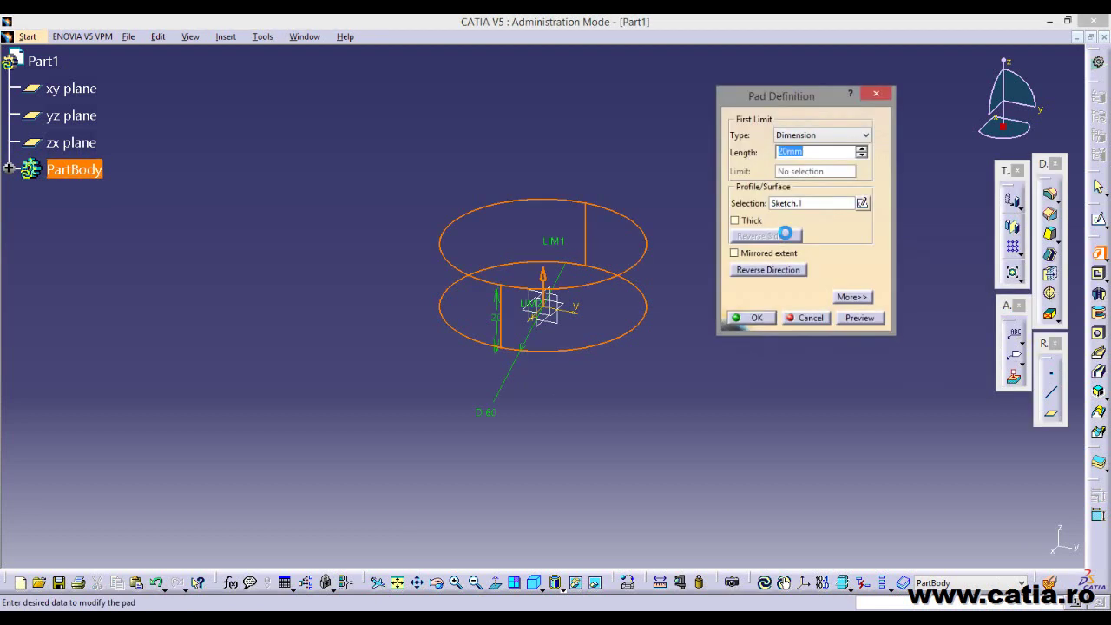
{"action": "left_click", "coordinate": [758, 318]}
- Rotate the view around the disc, then return to the reference drawing piesa 71.jpg
{"action": "left_click", "coordinate": [629, 304]}
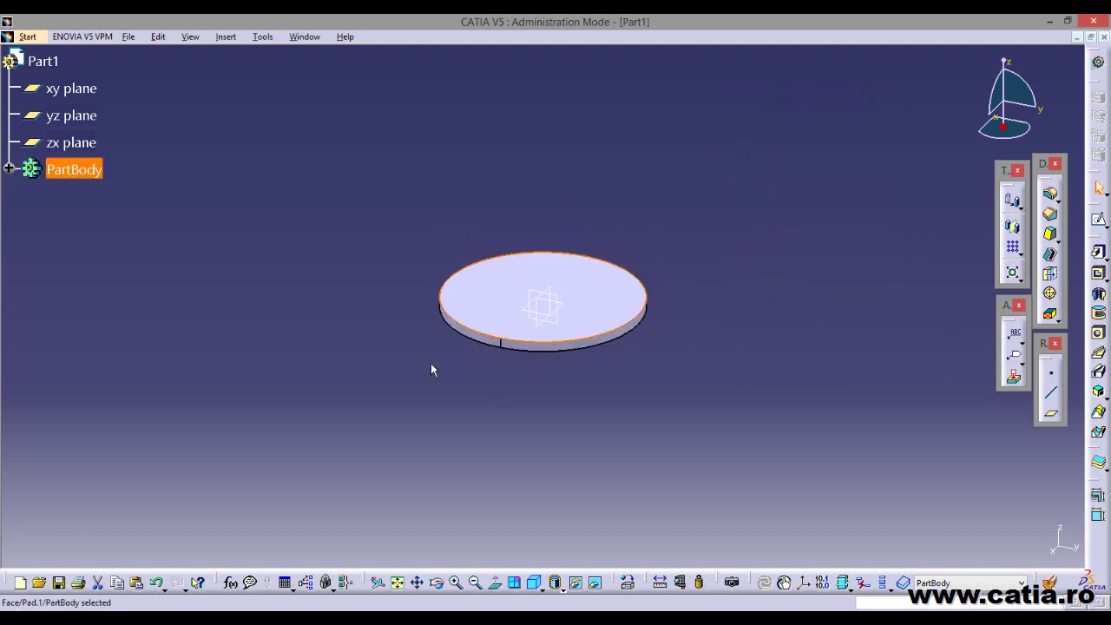
{"action": "mouse_move", "coordinate": [372, 347]}
{"action": "middle_mouse_down"}
{"action": "mouse_move", "coordinate": [447, 413]}
{"action": "mouse_move", "coordinate": [397, 390]}
{"action": "middle_mouse_up"}
{"action": "left_click", "coordinate": [591, 415]}
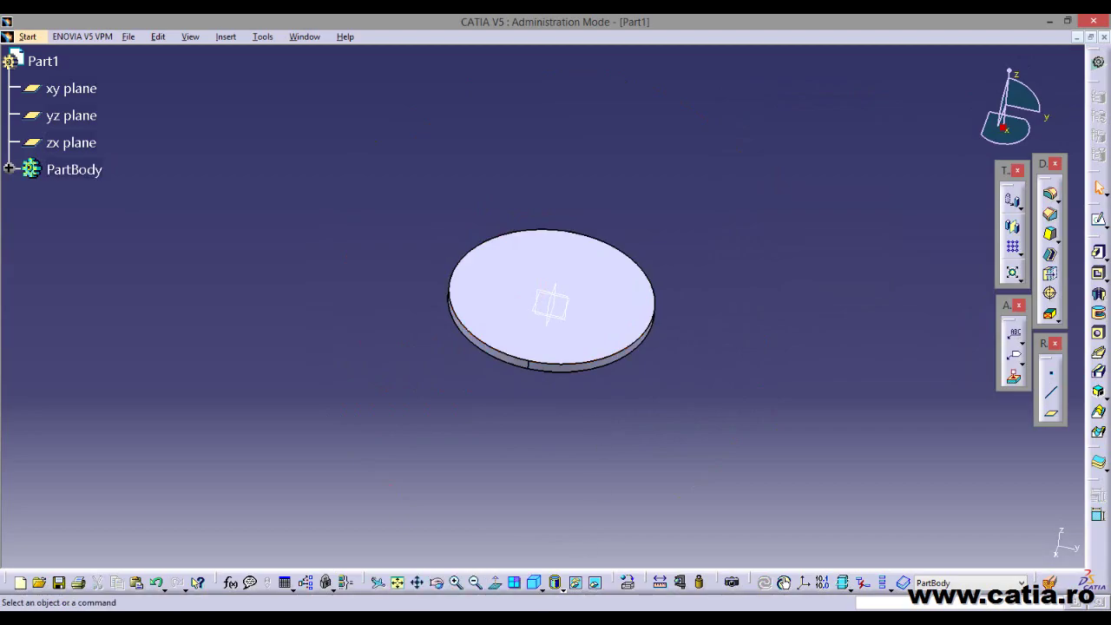
{"action": "key", "text": "alt+Tab"}
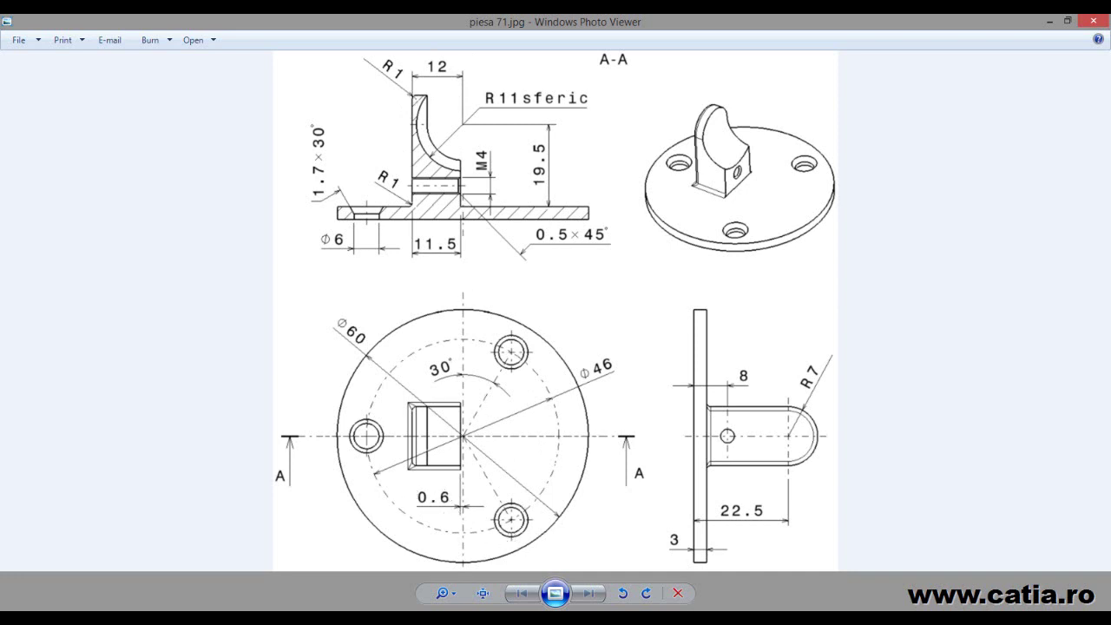
- Create Plane.1 offset 0.6 mm from the zx plane in the reversed direction
{"action": "key", "text": "alt+Tab"}
{"action": "middle_click_drag", "start_coordinate": [672, 413], "coordinate": [634, 402]}
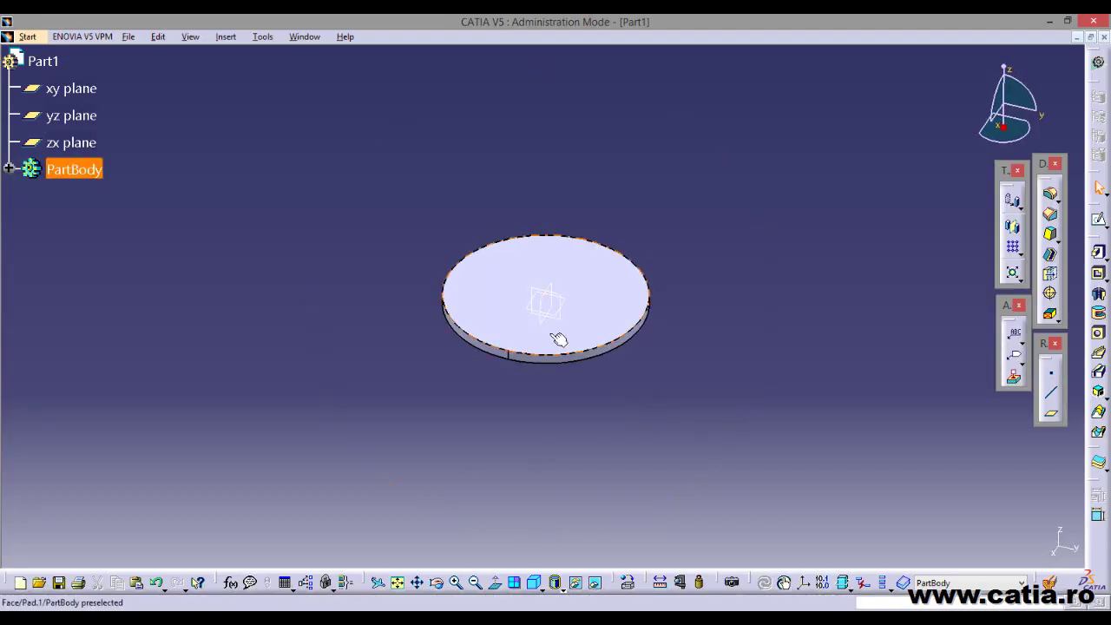
{"action": "left_click", "coordinate": [545, 304]}
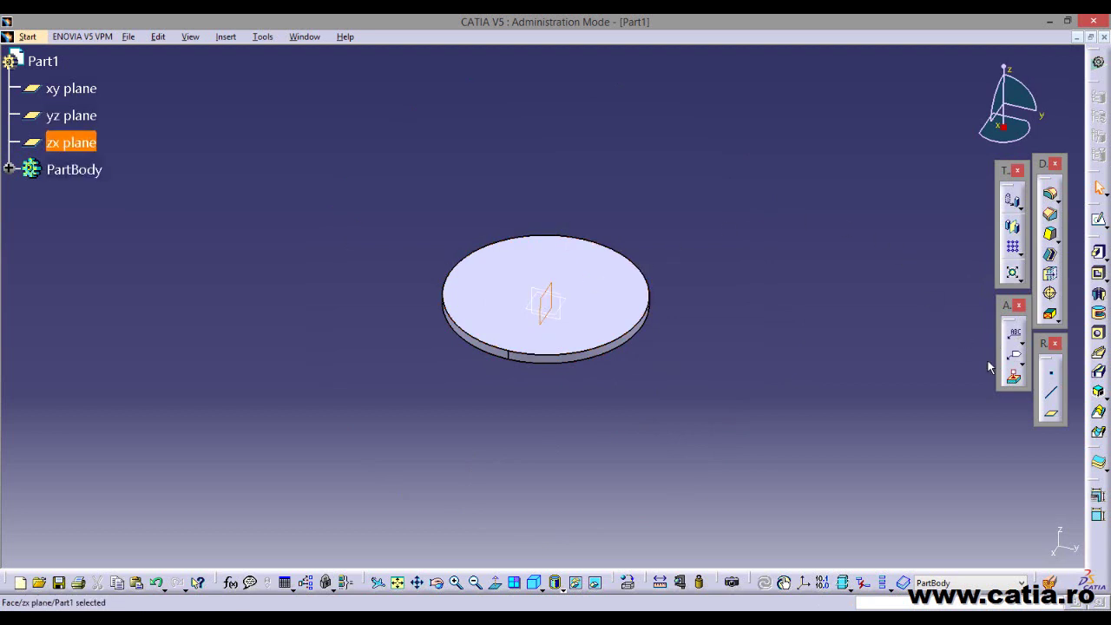
{"action": "left_click", "coordinate": [1052, 418]}
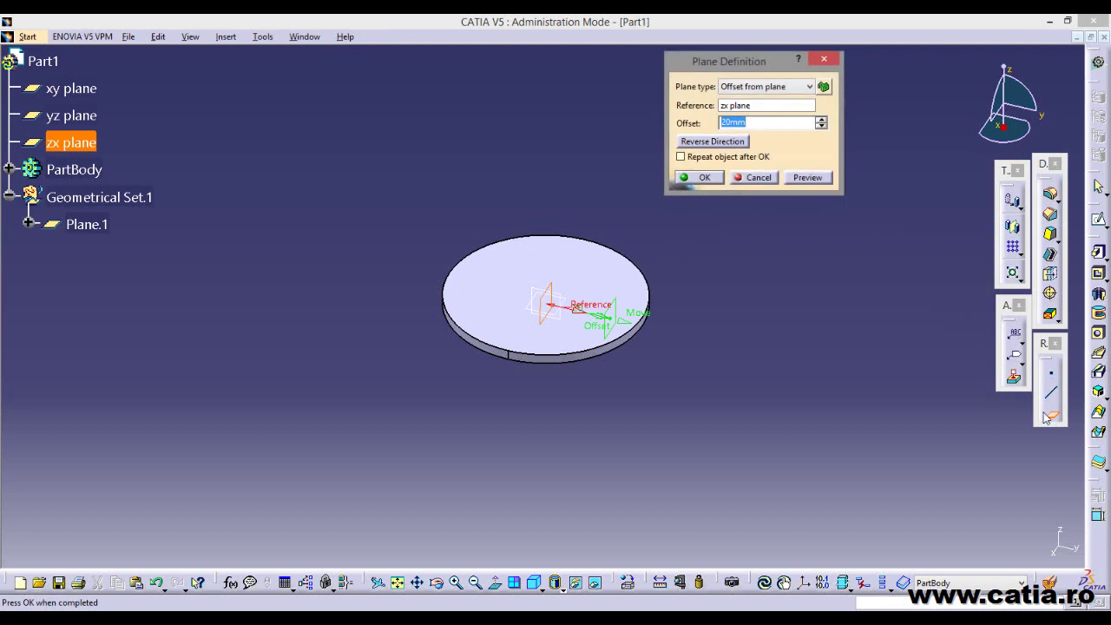
{"action": "left_click", "coordinate": [712, 140]}
{"action": "type", "text": "0.6"}
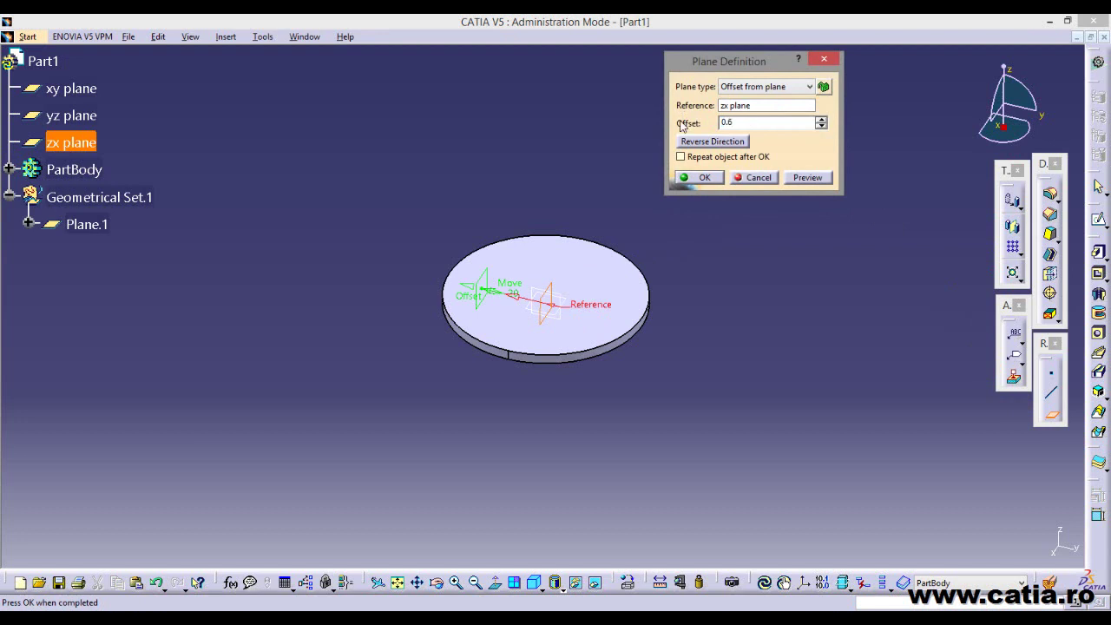
{"action": "left_click", "coordinate": [806, 177]}
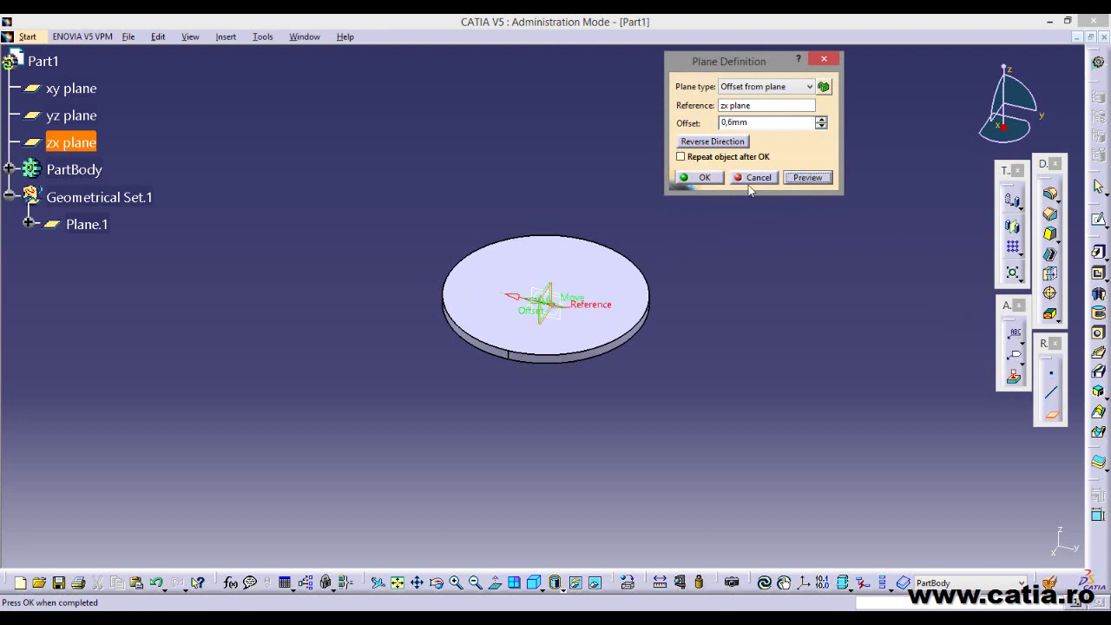
{"action": "left_click", "coordinate": [698, 178]}
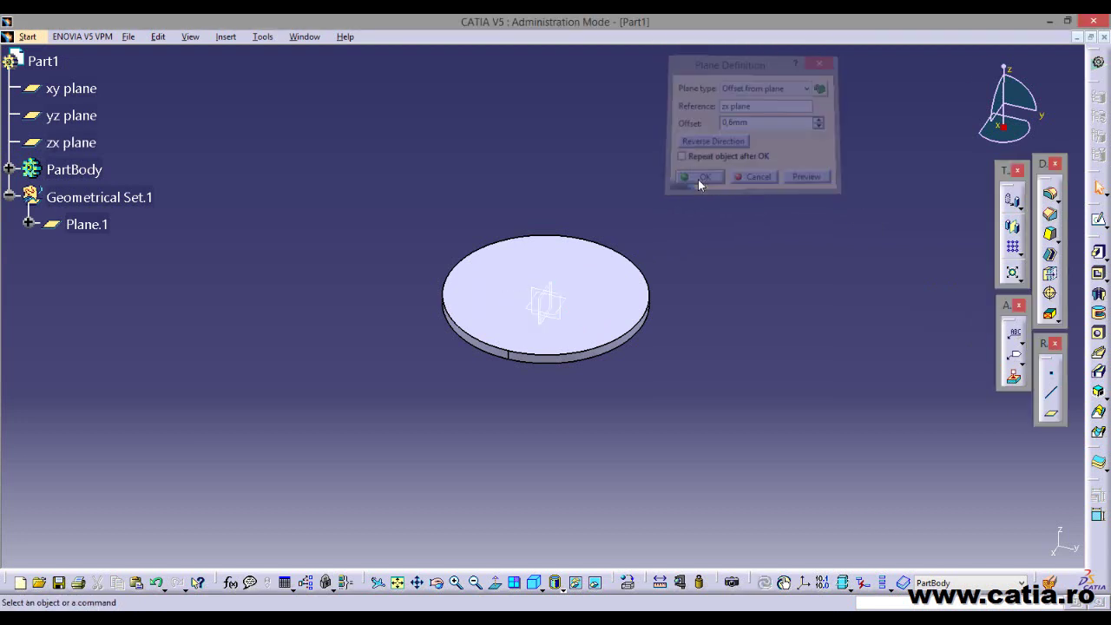
{"action": "left_click", "coordinate": [87, 225]}
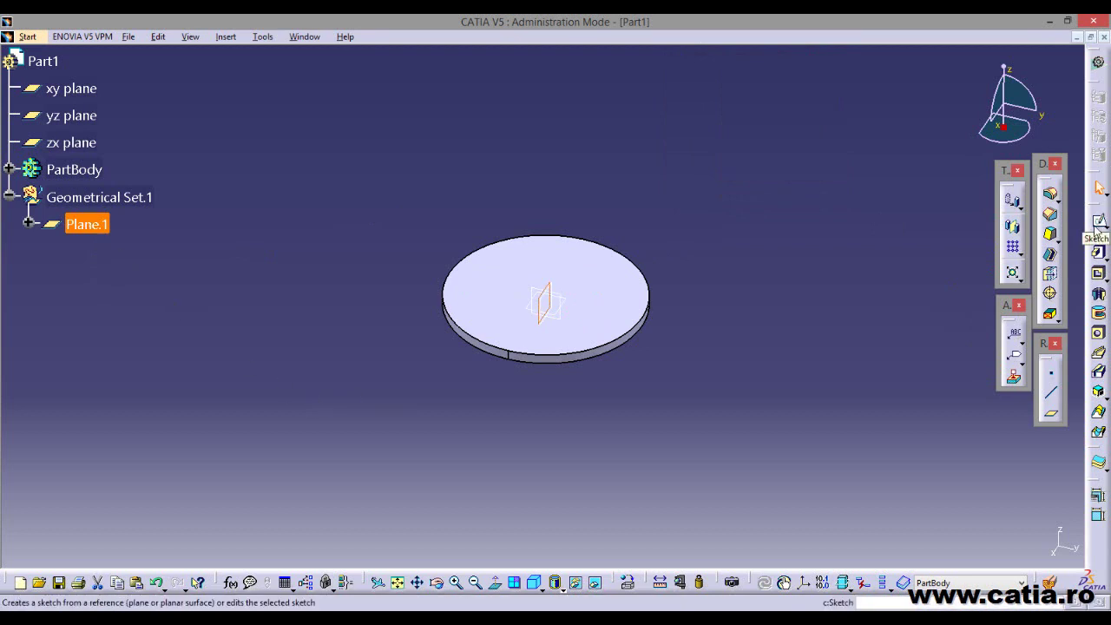
- On Plane.1, sketch a vertical elongated slot along the vertical axis
{"action": "left_click", "coordinate": [1097, 223]}
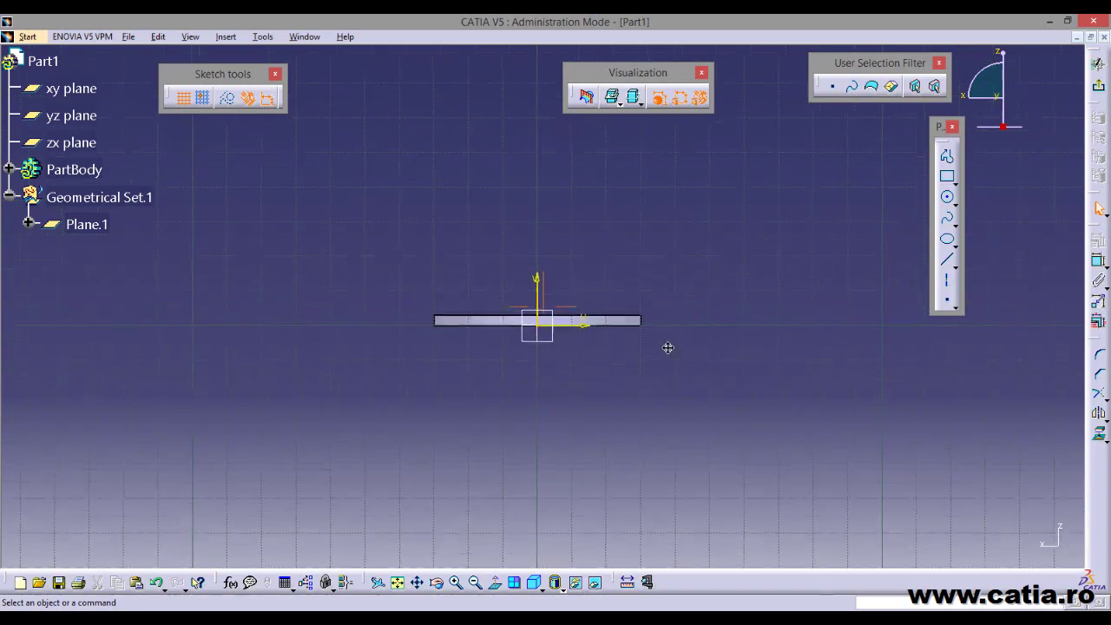
{"action": "key", "text": "alt+Tab"}
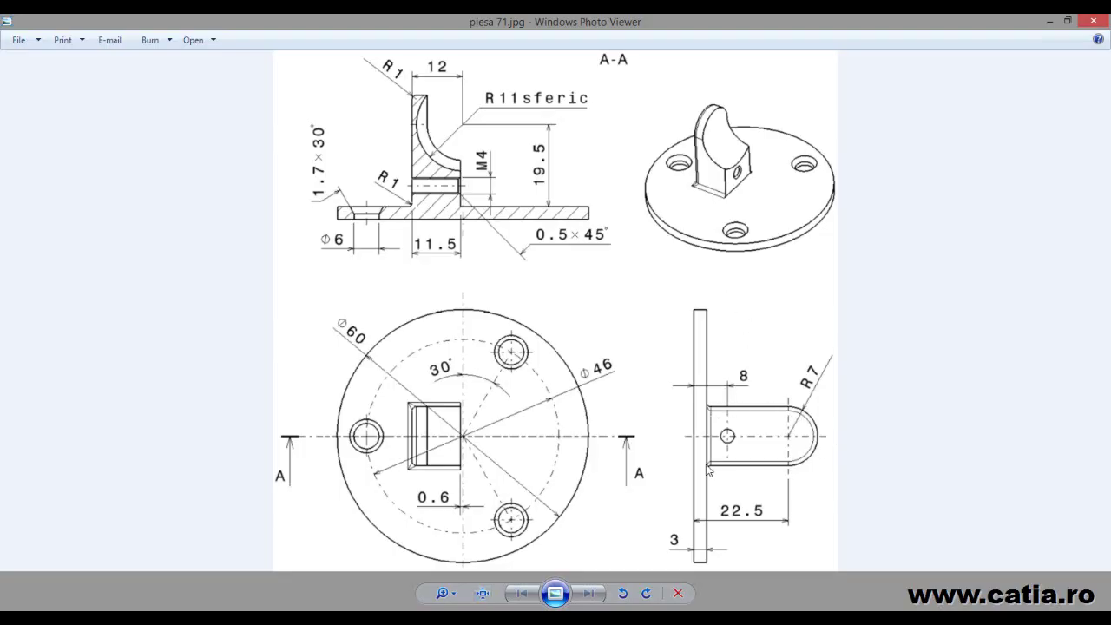
{"action": "key", "text": "alt+Tab"}
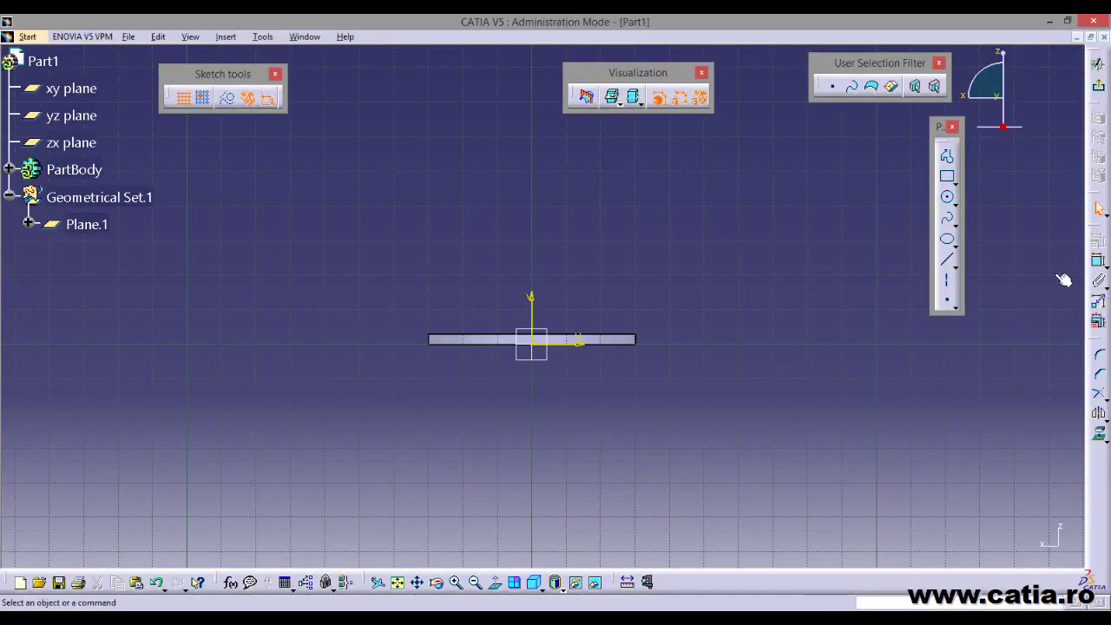
{"action": "left_click", "coordinate": [957, 181]}
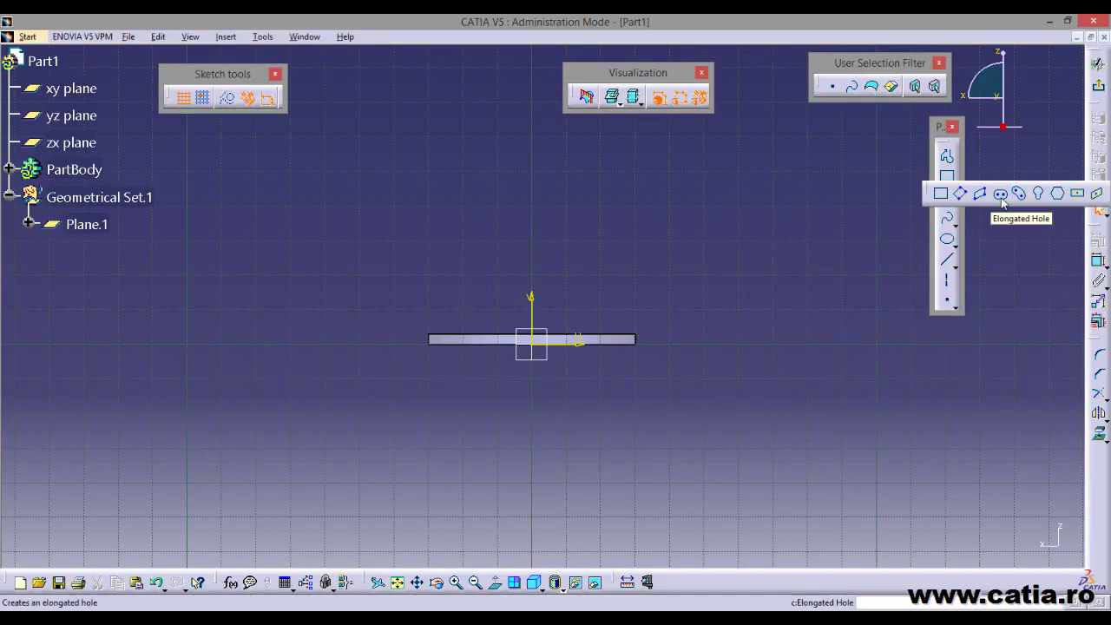
{"action": "left_click", "coordinate": [1001, 195]}
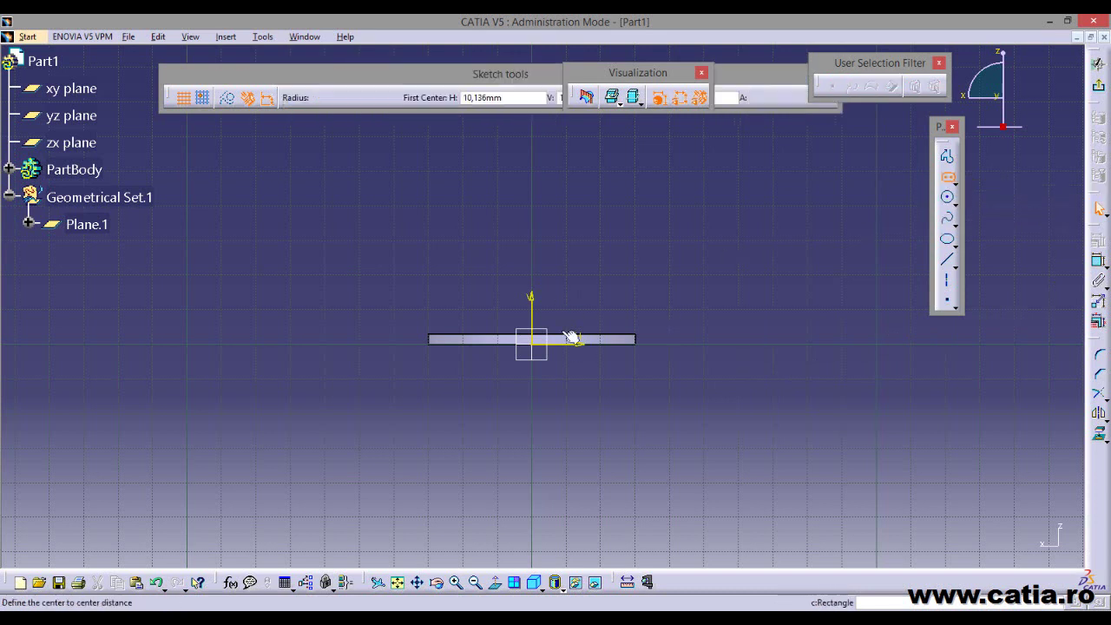
{"action": "left_click", "coordinate": [533, 386]}
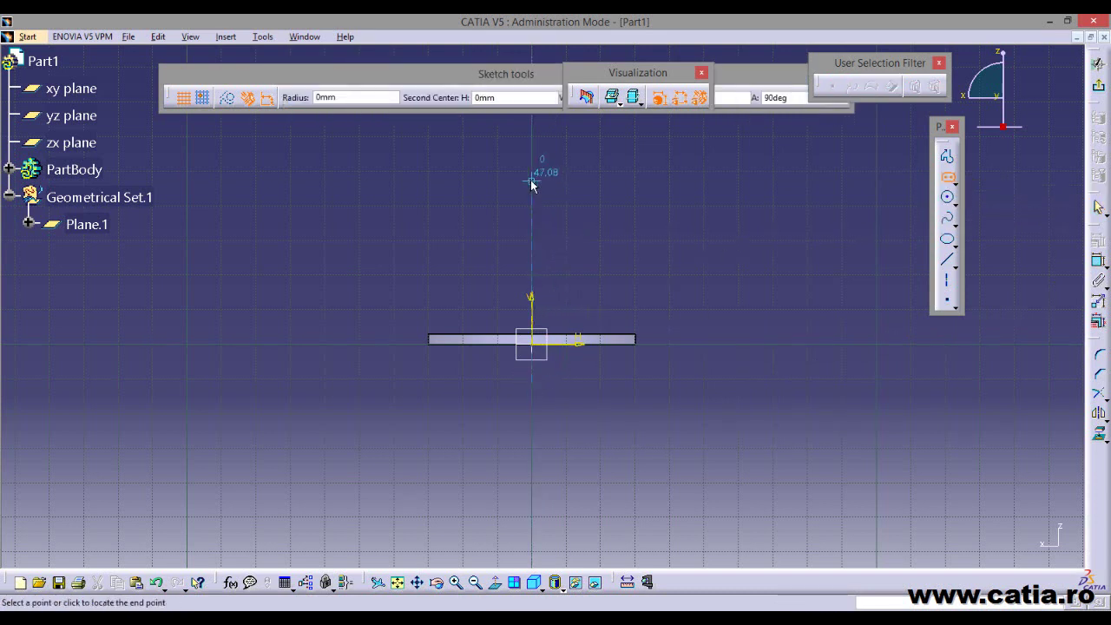
{"action": "left_click", "coordinate": [535, 181]}
{"action": "left_click", "coordinate": [565, 215]}
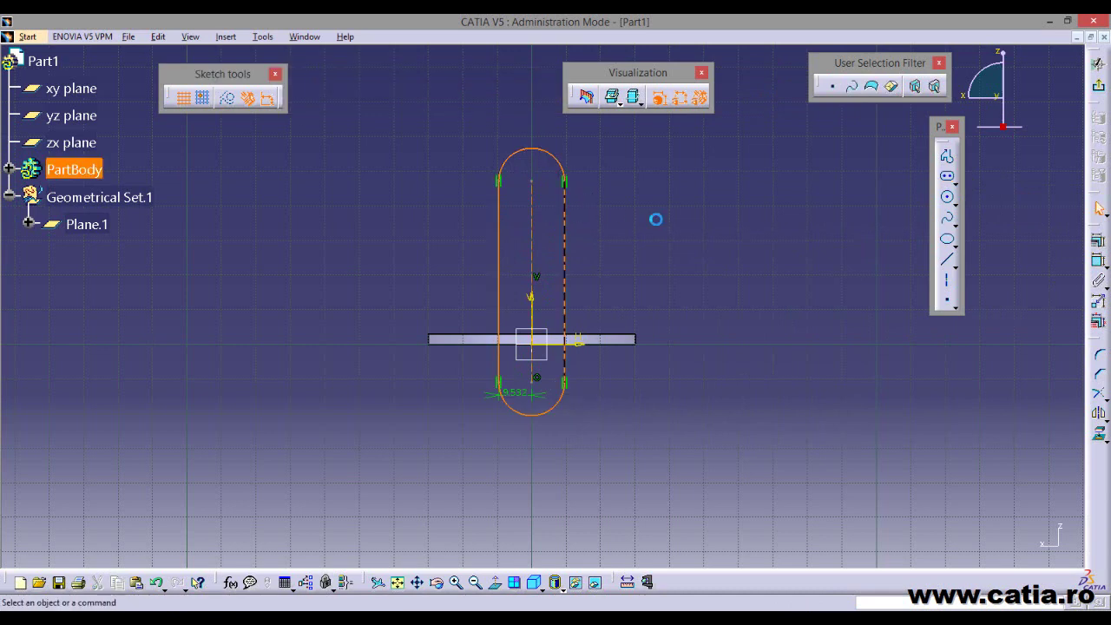
- Set the slot width to 7 mm and dimension its upper arc centre to the disc's top edge
{"action": "left_click", "coordinate": [538, 401]}
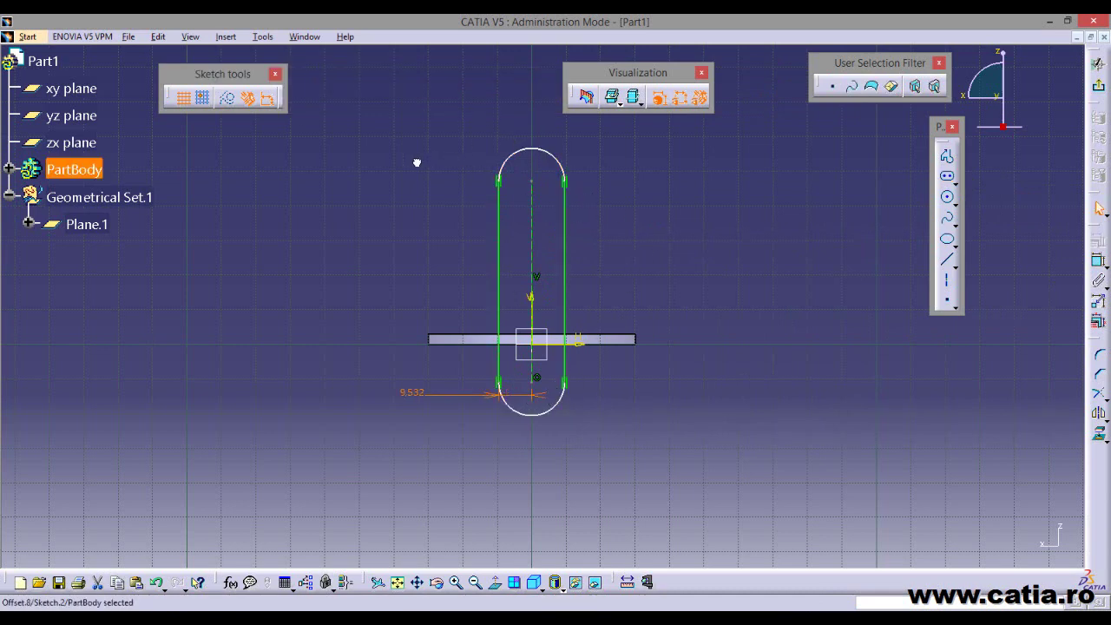
{"action": "left_click_drag", "start_coordinate": [430, 392], "coordinate": [429, 217]}
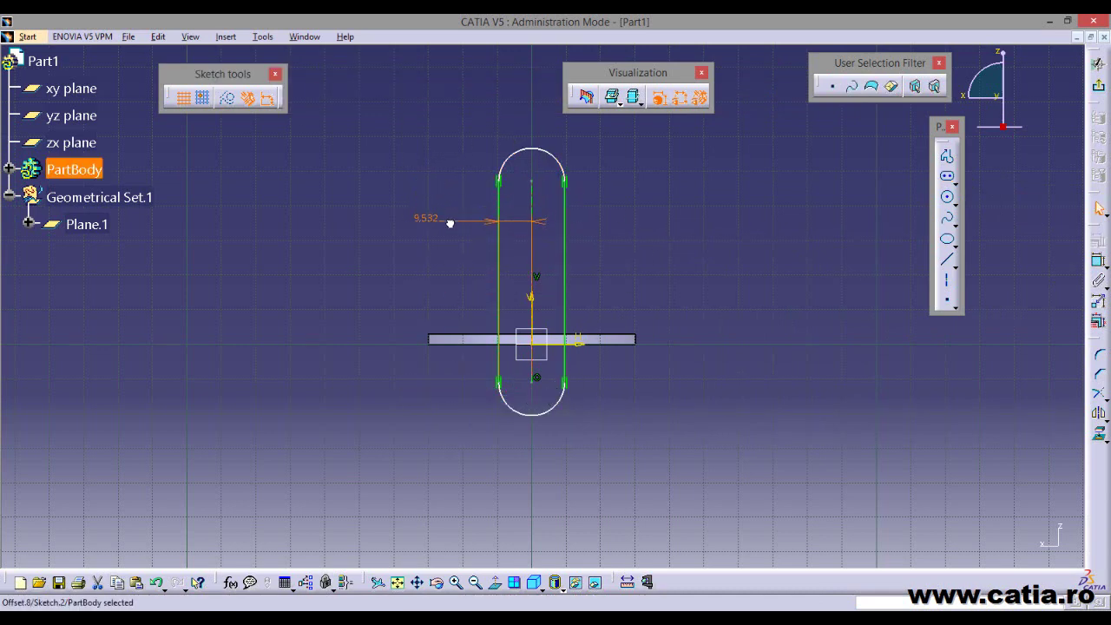
{"action": "double_click", "coordinate": [427, 217]}
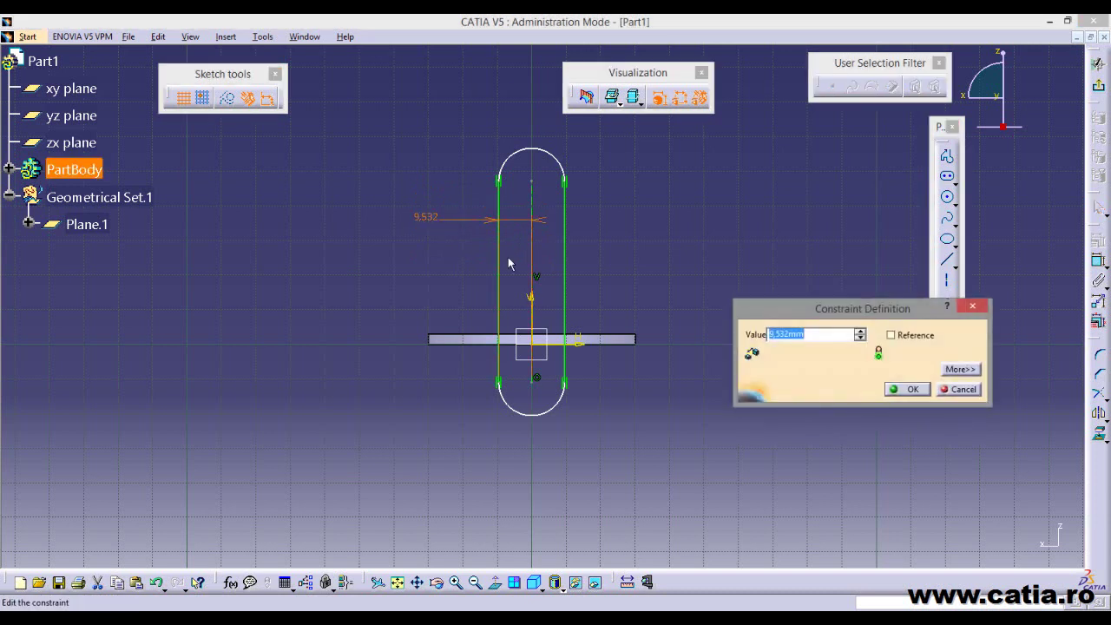
{"action": "type", "text": "7"}
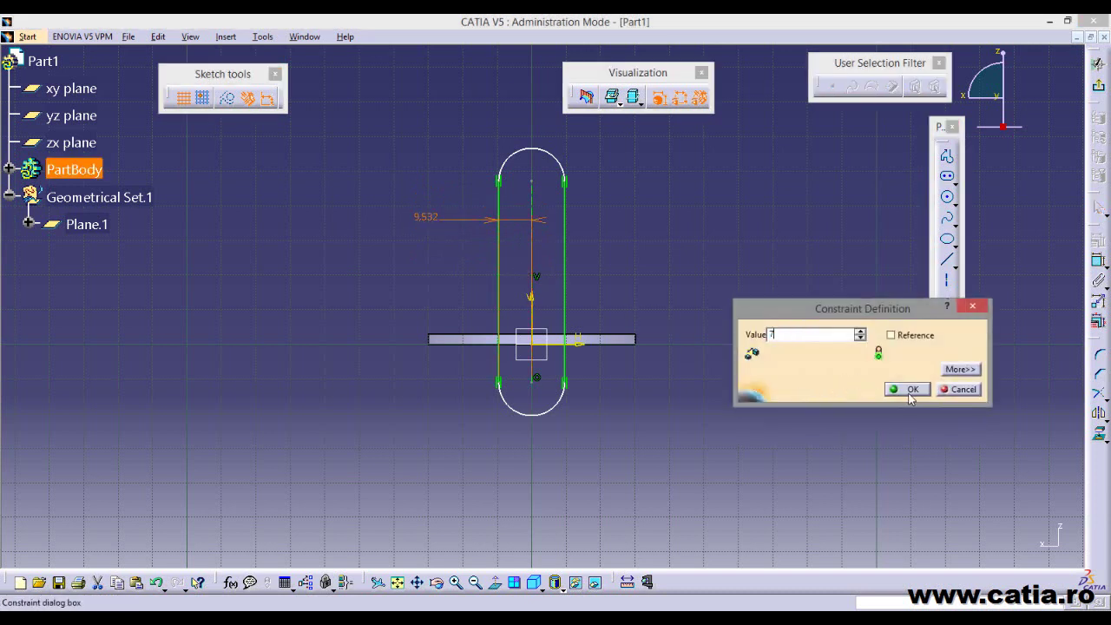
{"action": "left_click", "coordinate": [910, 391]}
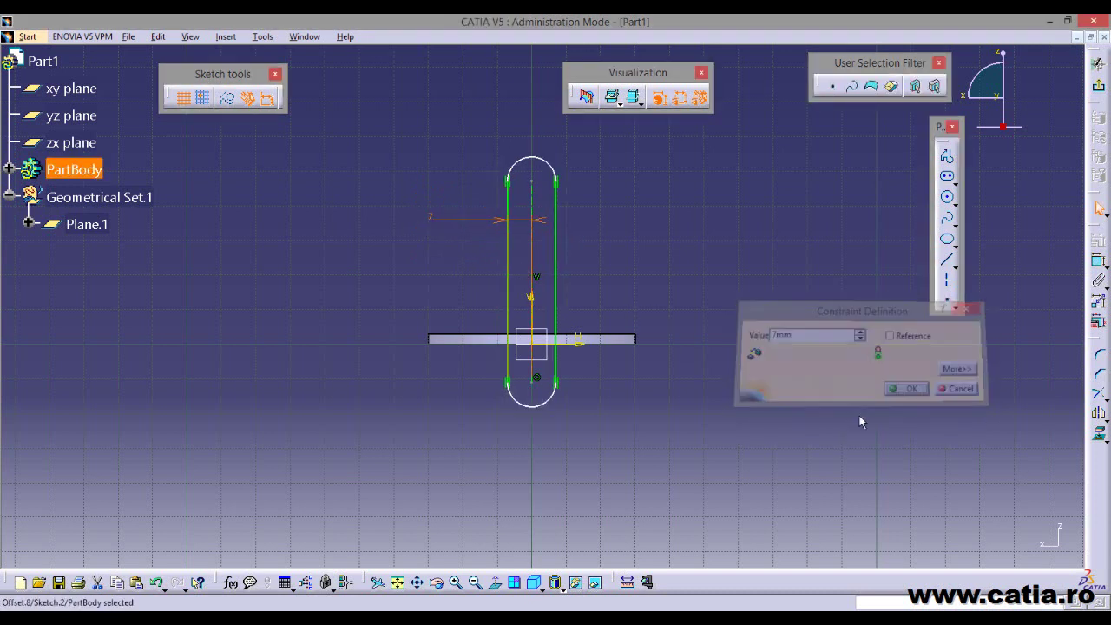
{"action": "left_click", "coordinate": [1098, 263]}
{"action": "left_click", "coordinate": [536, 183]}
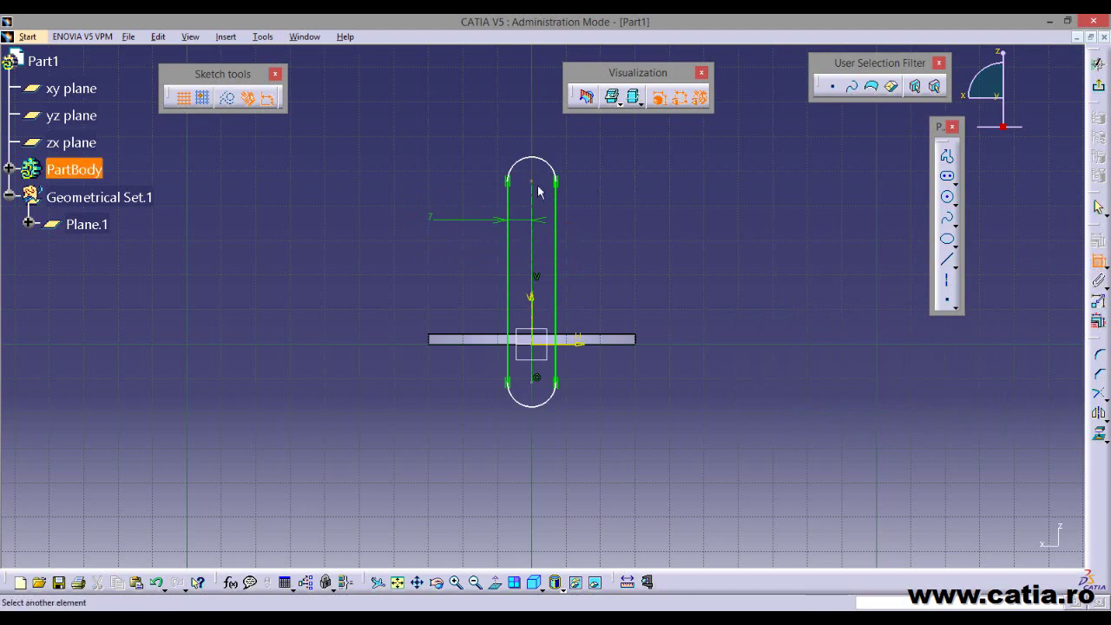
{"action": "left_click", "coordinate": [634, 343]}
- Set the lug height dimension to 22.5 mm
{"action": "left_click", "coordinate": [699, 280]}
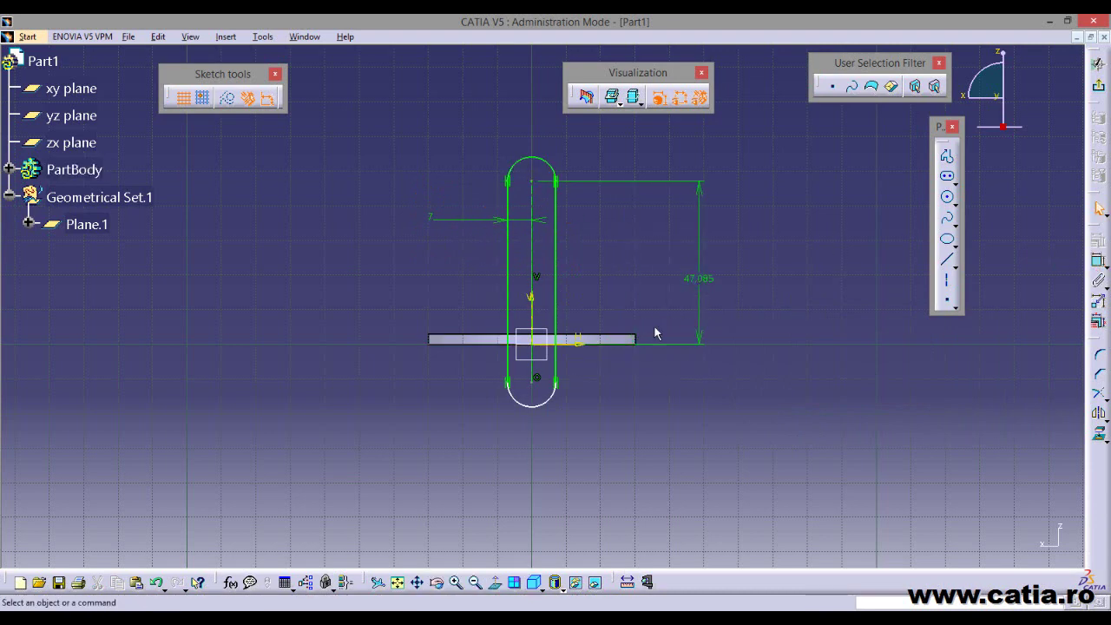
{"action": "key", "text": "alt+Tab"}
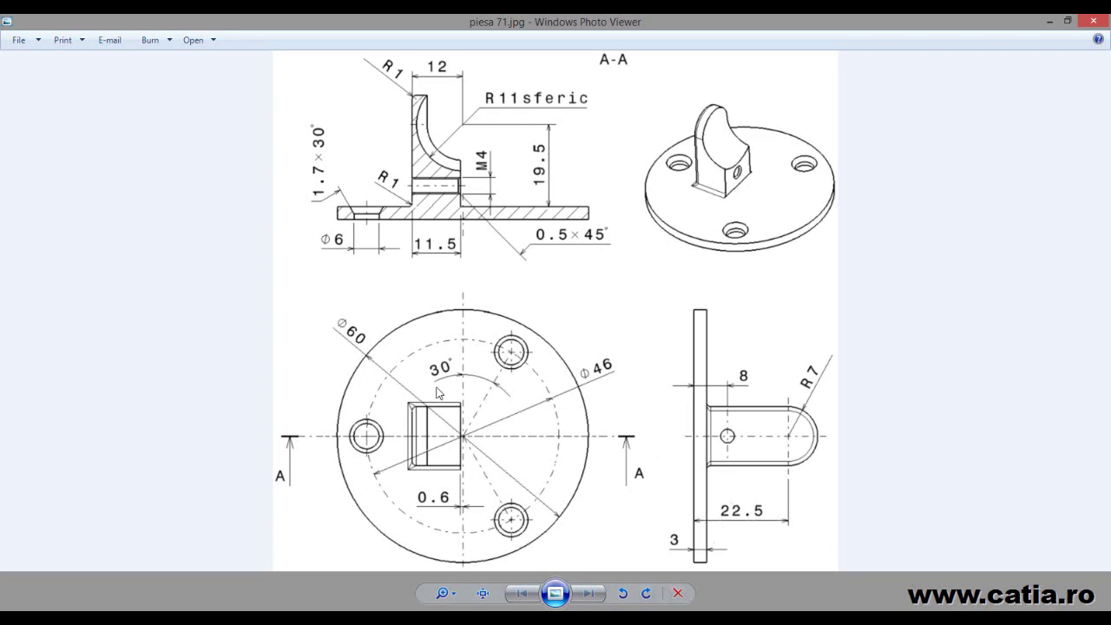
{"action": "key", "text": "alt+Tab"}
{"action": "double_click", "coordinate": [703, 276]}
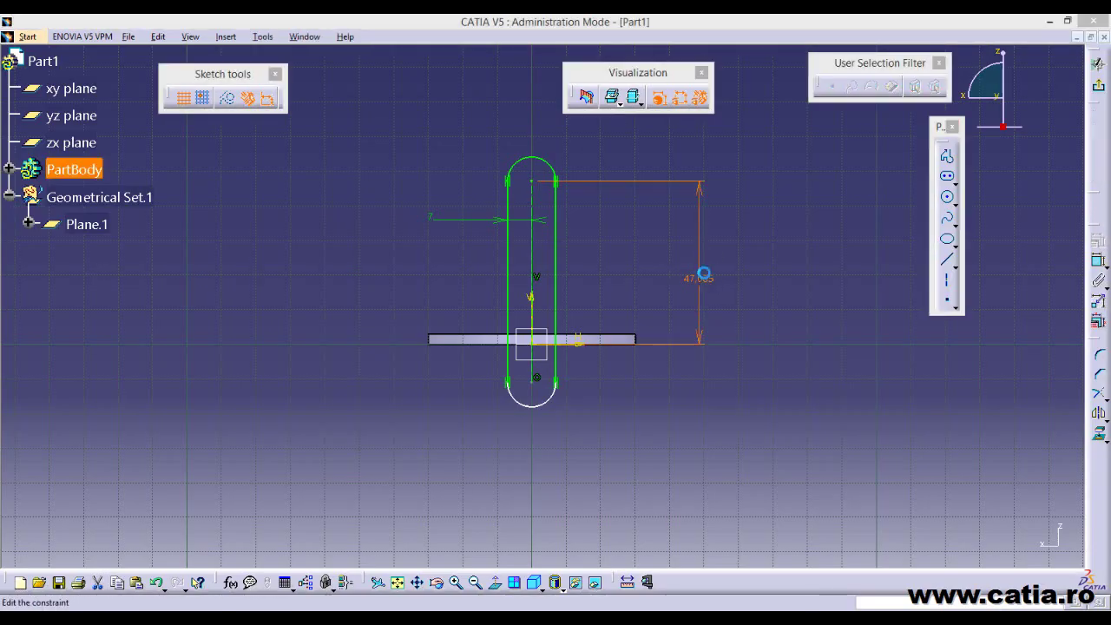
{"action": "type", "text": "22.5"}
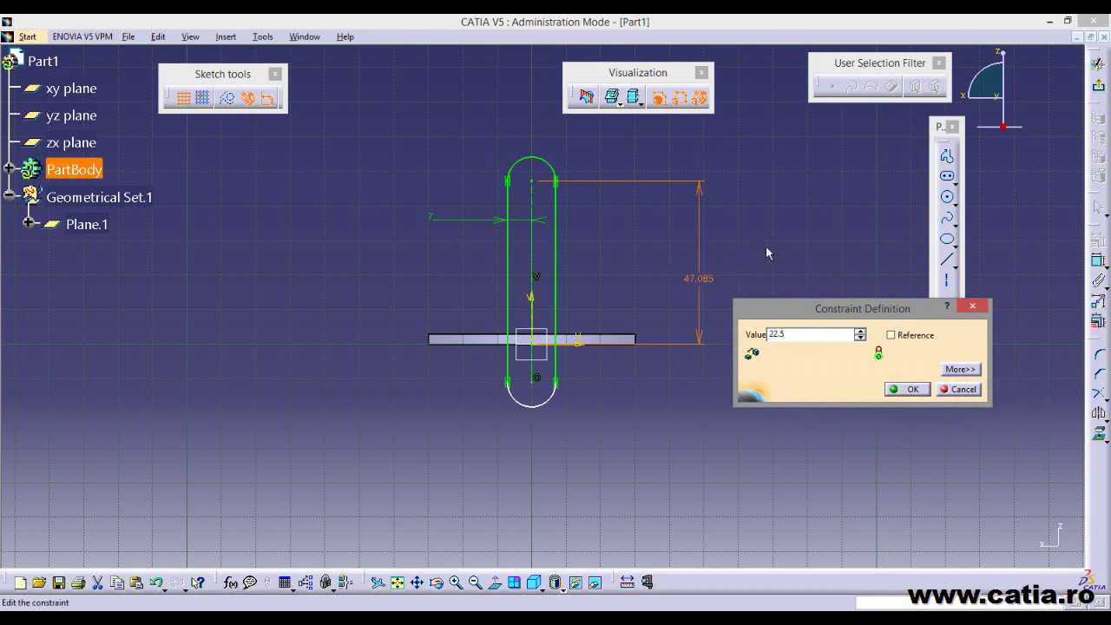
{"action": "left_click", "coordinate": [906, 389]}
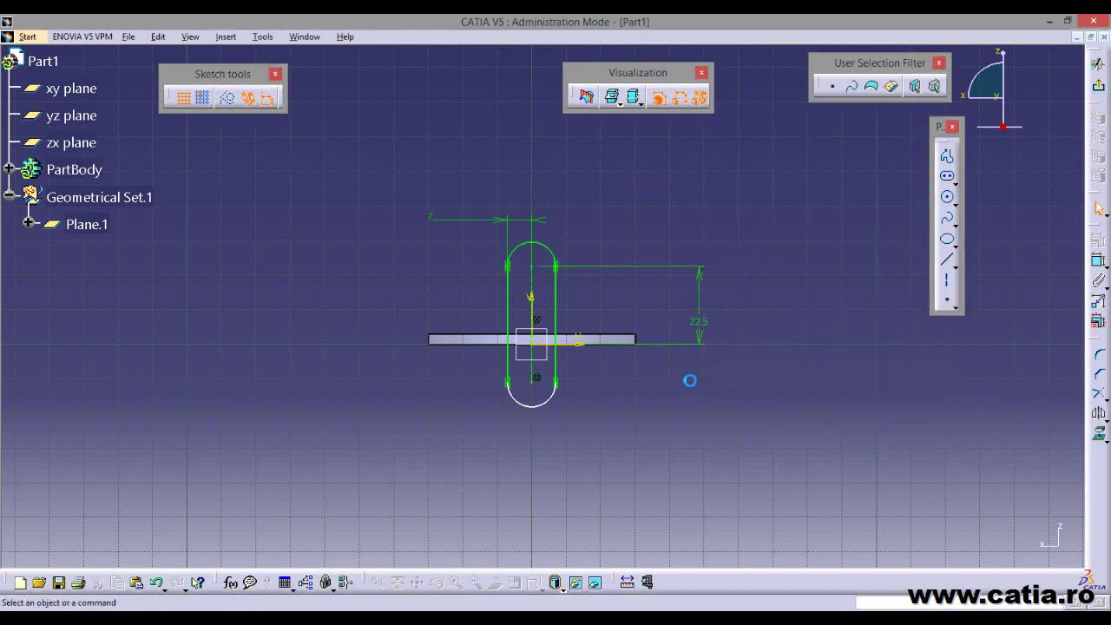
- Project the disc's top edge into the sketch
{"action": "middle_click_drag", "start_coordinate": [669, 373], "coordinate": [669, 299]}
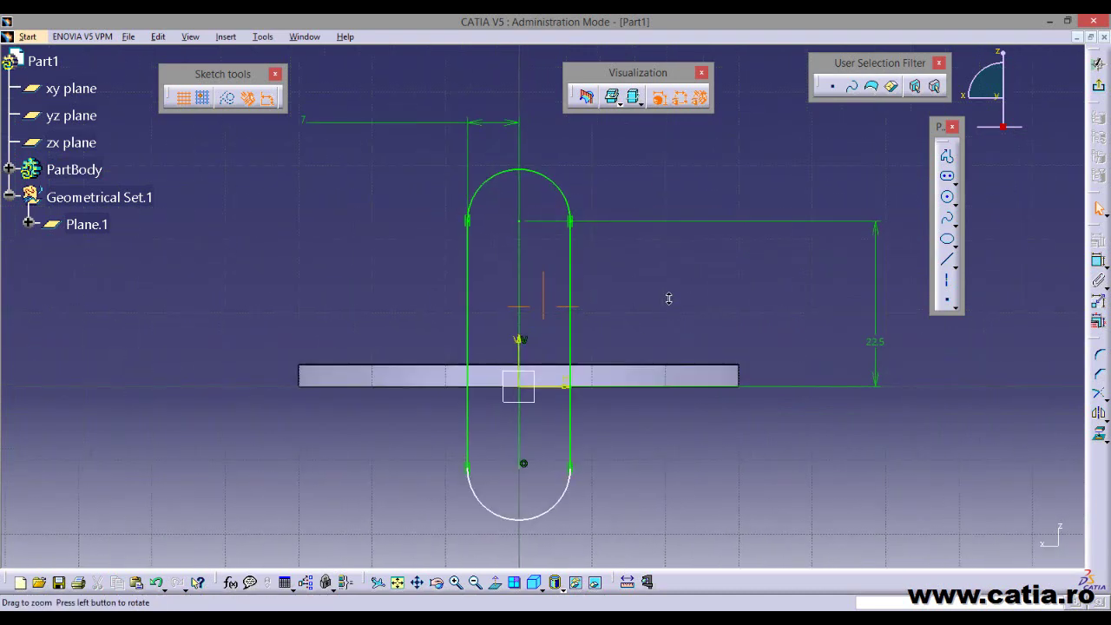
{"action": "left_click", "coordinate": [665, 366]}
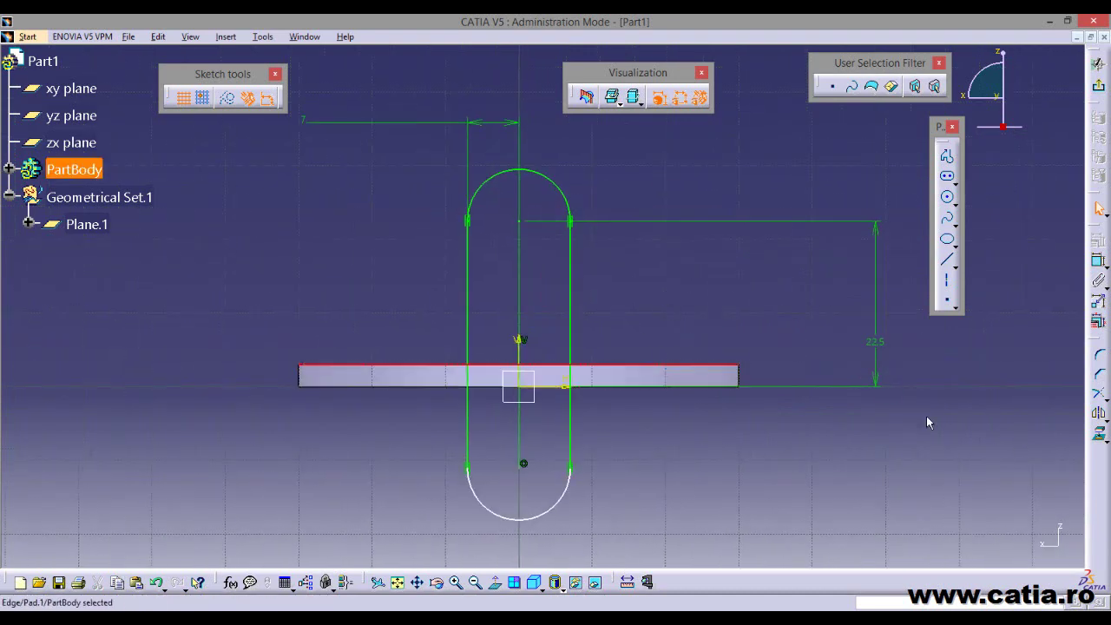
{"action": "left_click", "coordinate": [1100, 437]}
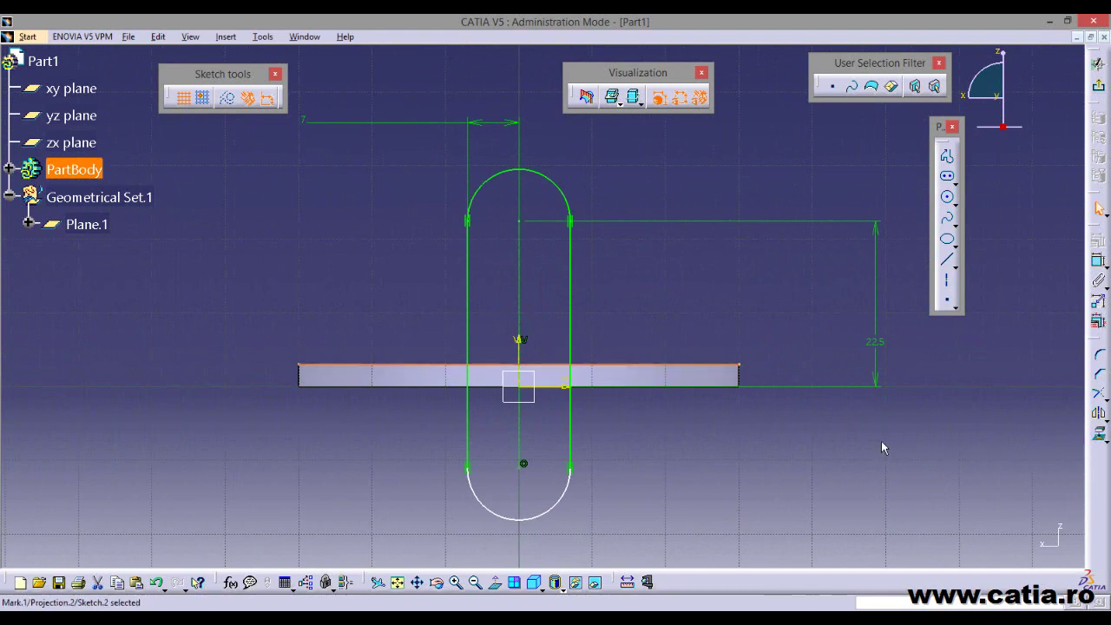
- Quick-trim the slot's lower lines, lower arc and the projected edge outside the lug
{"action": "left_click", "coordinate": [1100, 395]}
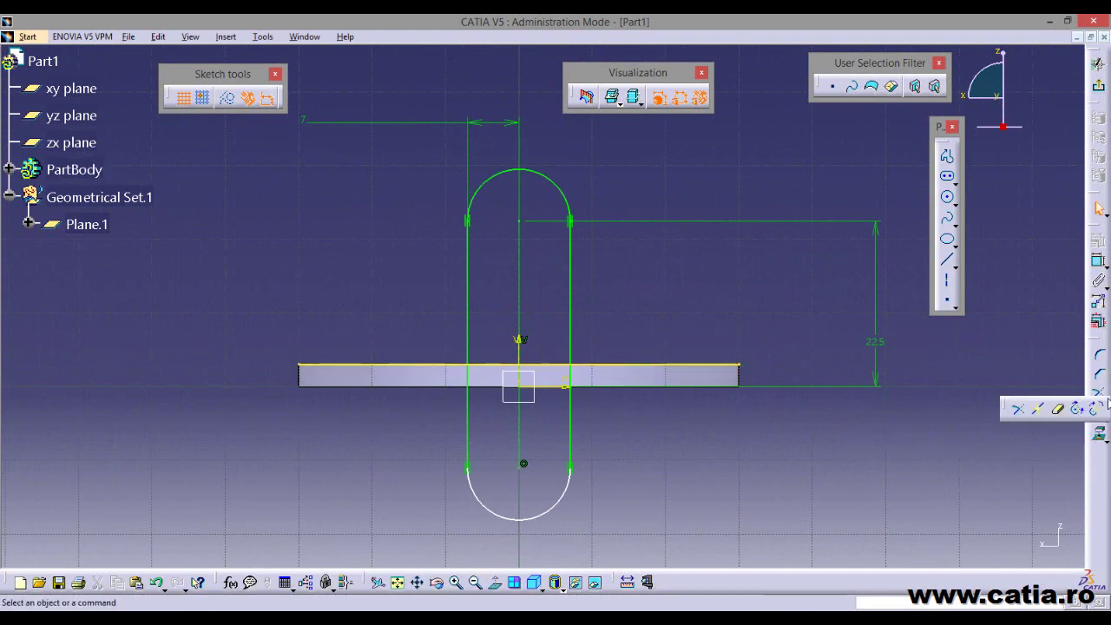
{"action": "left_click", "coordinate": [1060, 409]}
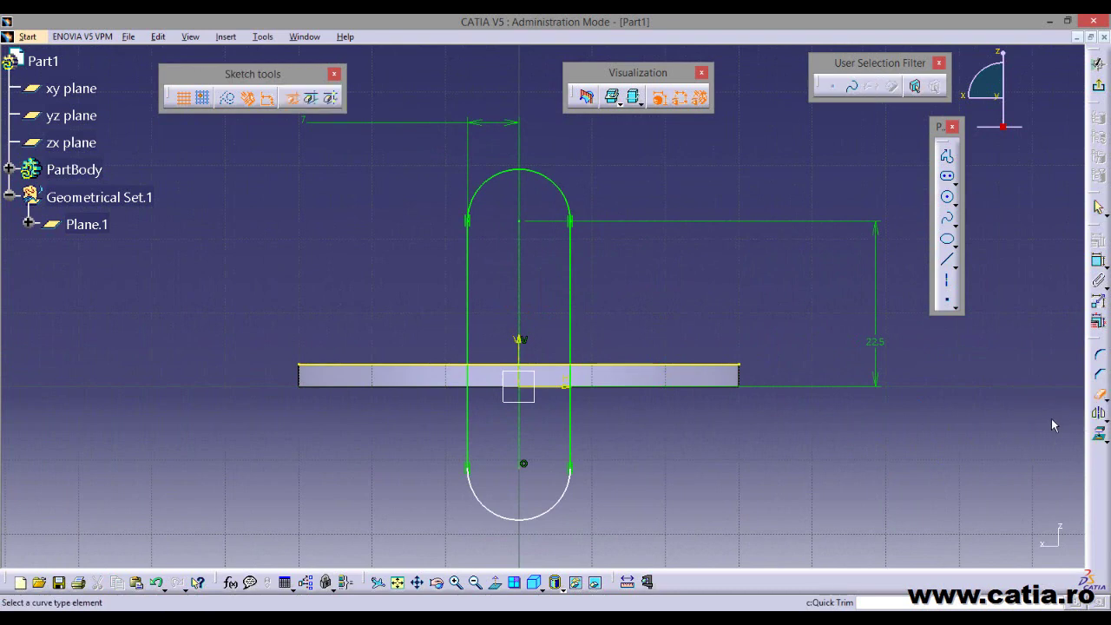
{"action": "left_click", "coordinate": [473, 413]}
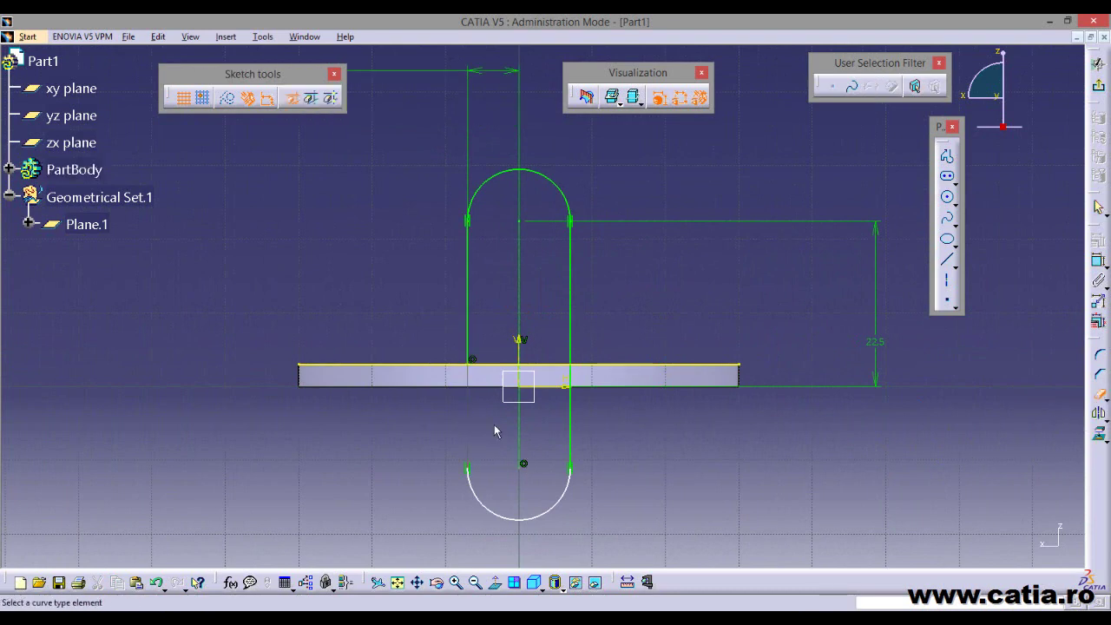
{"action": "left_click", "coordinate": [571, 411]}
{"action": "left_click", "coordinate": [570, 501]}
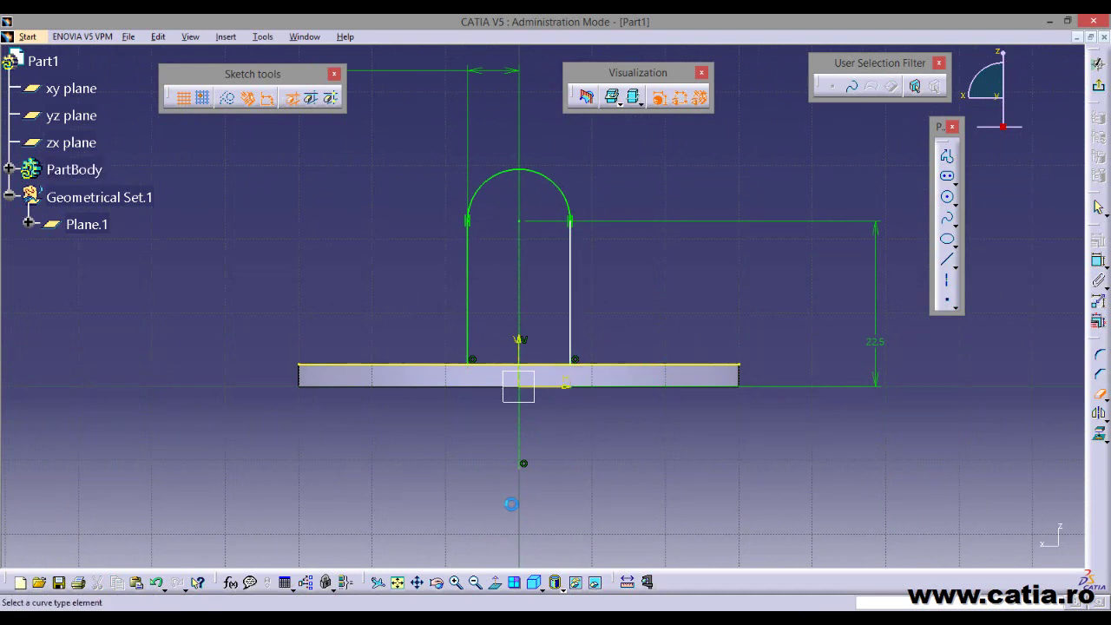
{"action": "left_click", "coordinate": [367, 366]}
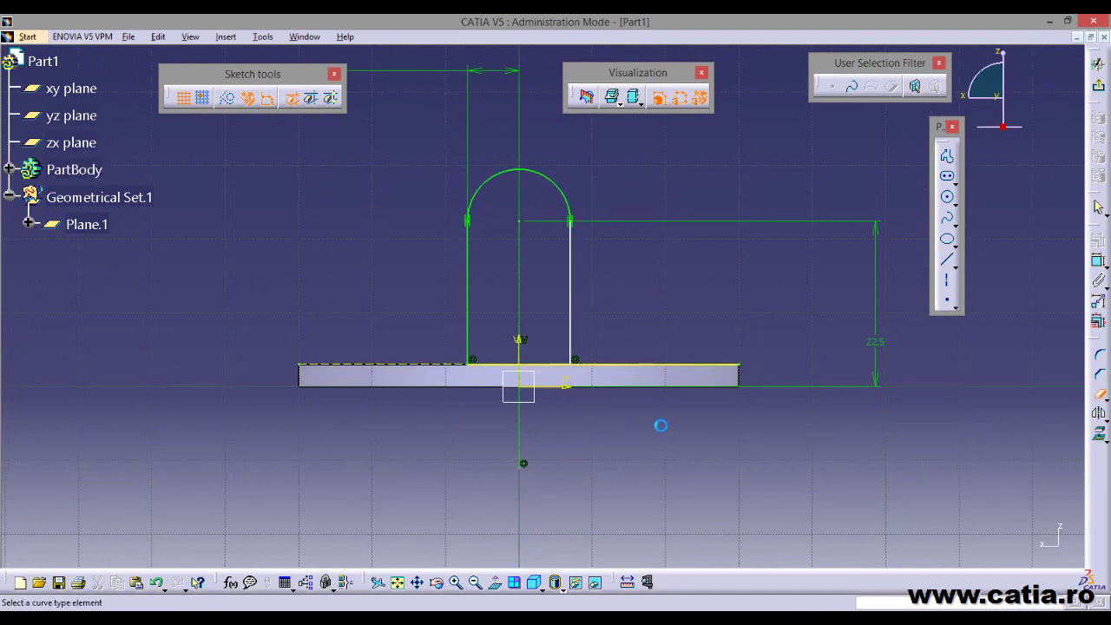
{"action": "left_click", "coordinate": [660, 369]}
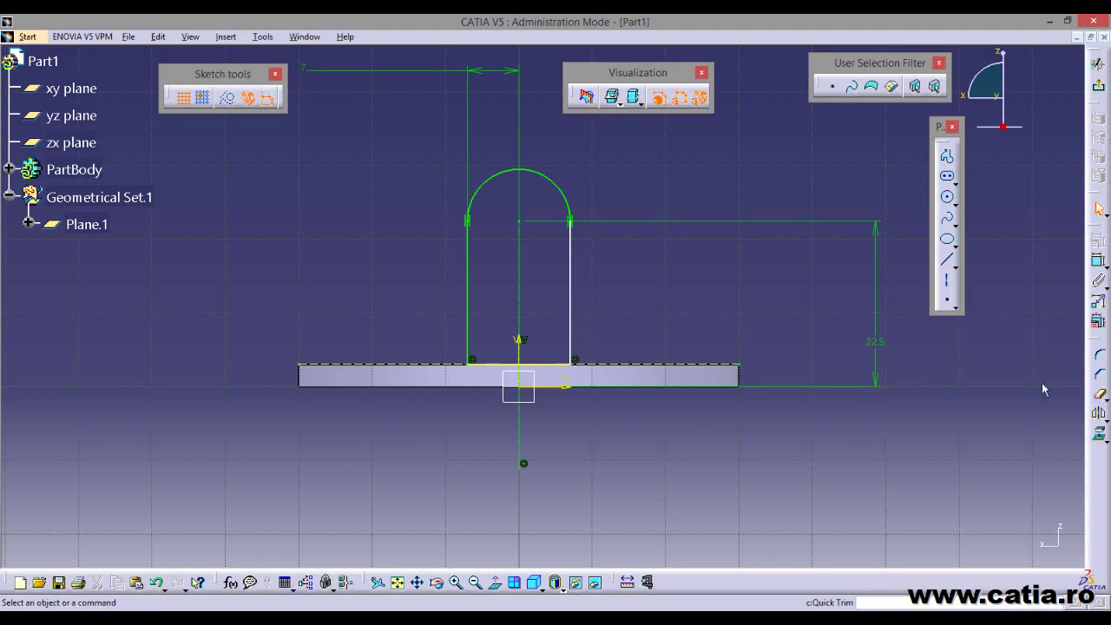
- Verify the closed profile with Sketch Analysis and exit the sketch
{"action": "mouse_move", "coordinate": [425, 296]}
{"action": "middle_mouse_down"}
{"action": "mouse_move", "coordinate": [504, 315]}
{"action": "mouse_move", "coordinate": [519, 330]}
{"action": "middle_mouse_up"}
{"action": "left_click", "coordinate": [225, 37]}
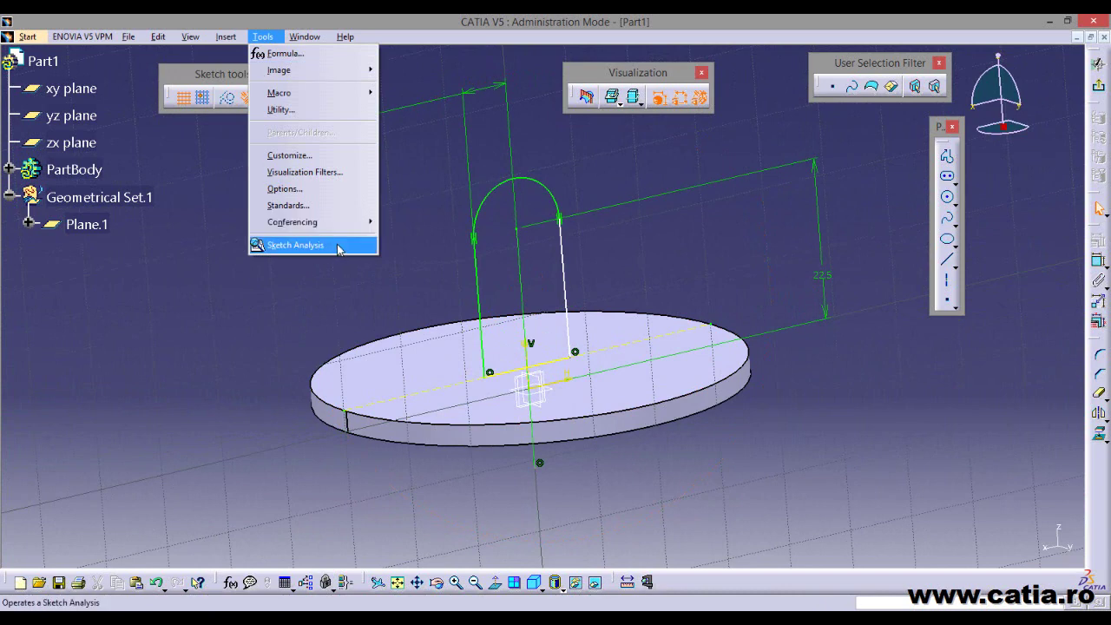
{"action": "left_click", "coordinate": [338, 246]}
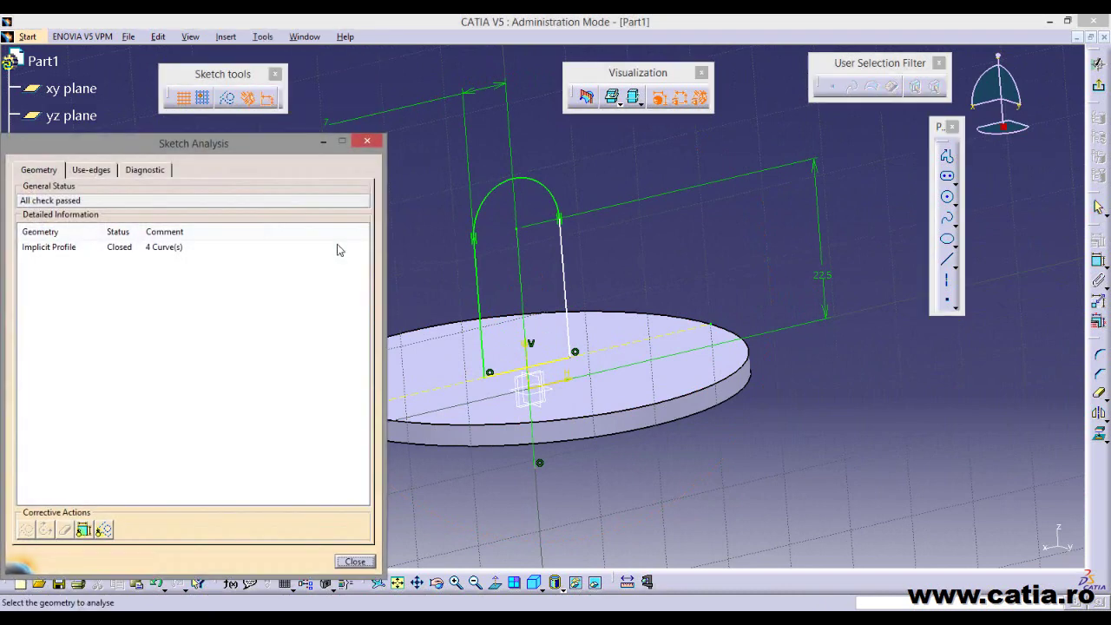
{"action": "left_click", "coordinate": [135, 252]}
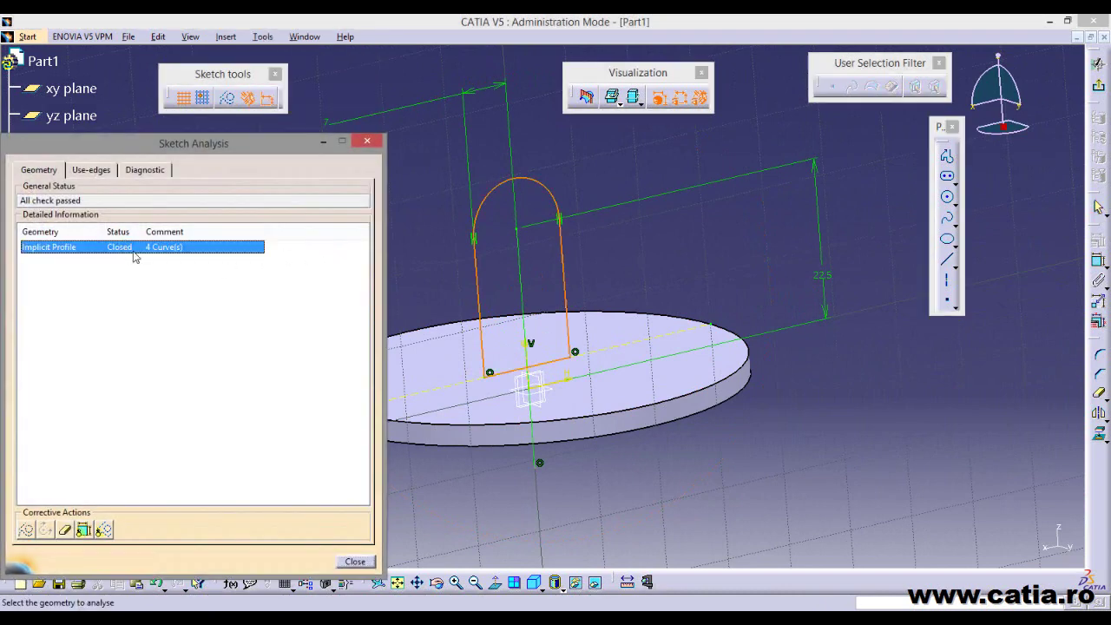
{"action": "left_click", "coordinate": [368, 144]}
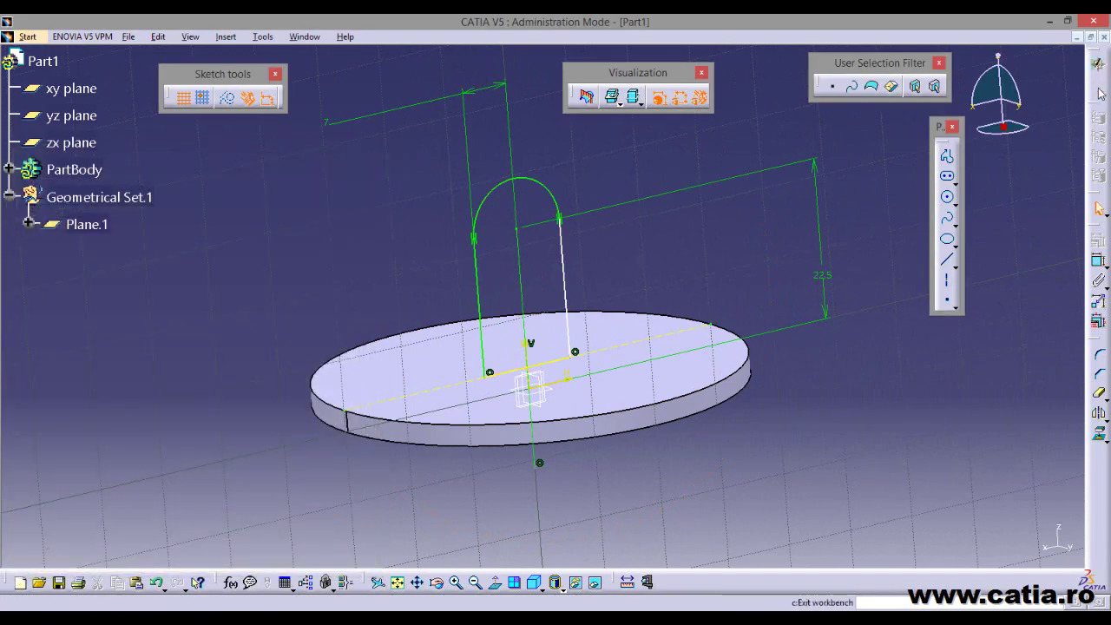
{"action": "left_click", "coordinate": [1099, 64]}
- Pad Sketch.2 to a length of 11.5 mm to form the arched lug
{"action": "mouse_move", "coordinate": [650, 452]}
{"action": "middle_mouse_down"}
{"action": "mouse_move", "coordinate": [670, 363]}
{"action": "mouse_move", "coordinate": [566, 395]}
{"action": "middle_mouse_up"}
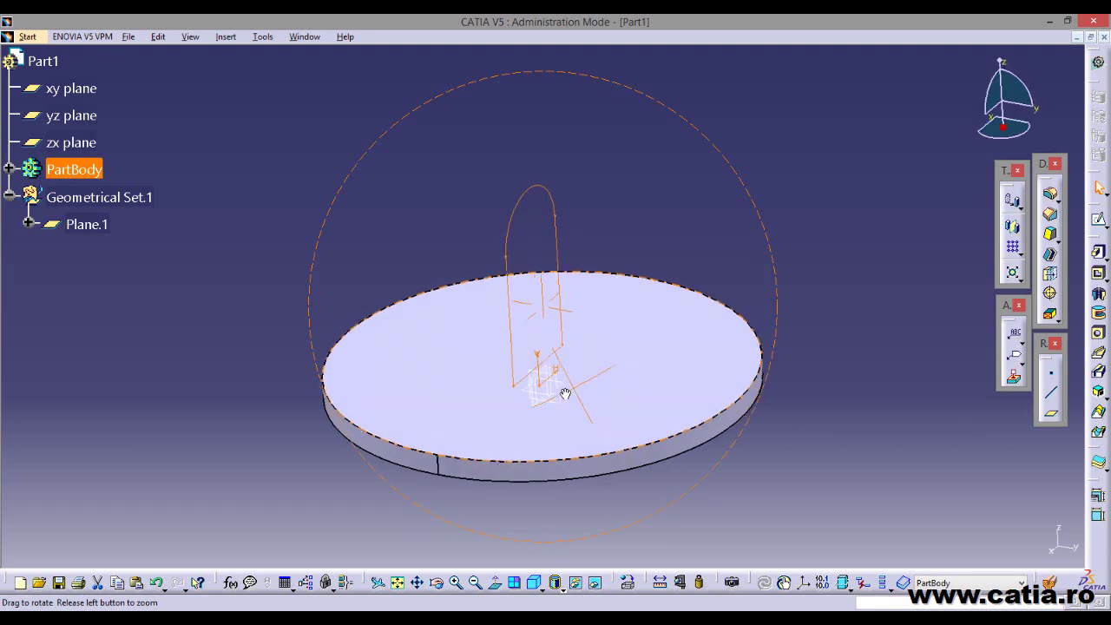
{"action": "left_click", "coordinate": [1099, 252]}
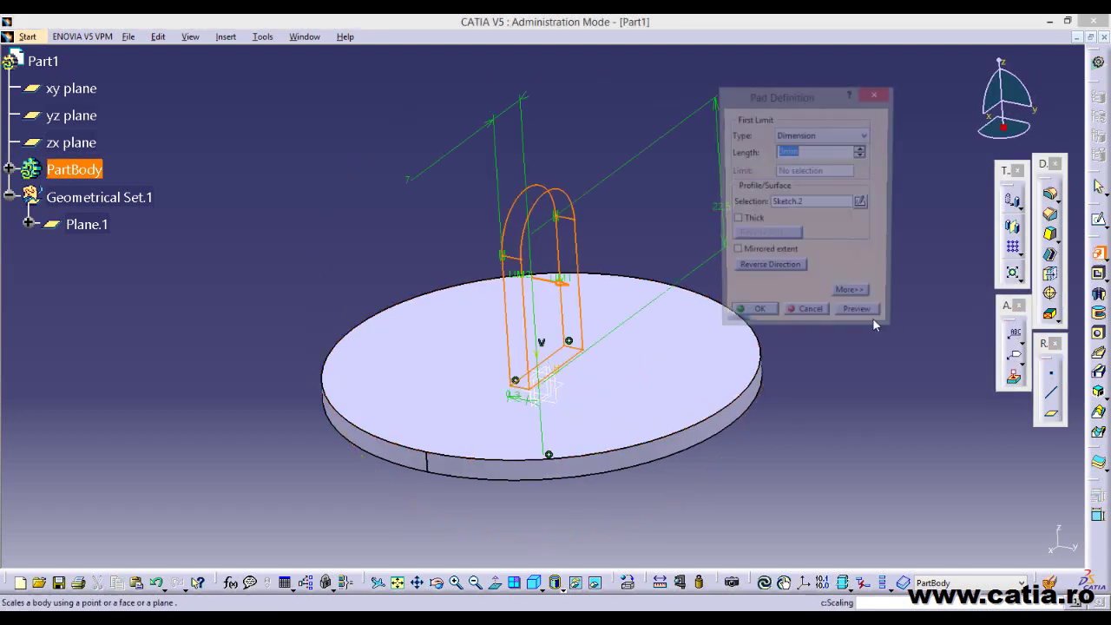
{"action": "type", "text": "3"}
{"action": "key", "text": "Return"}
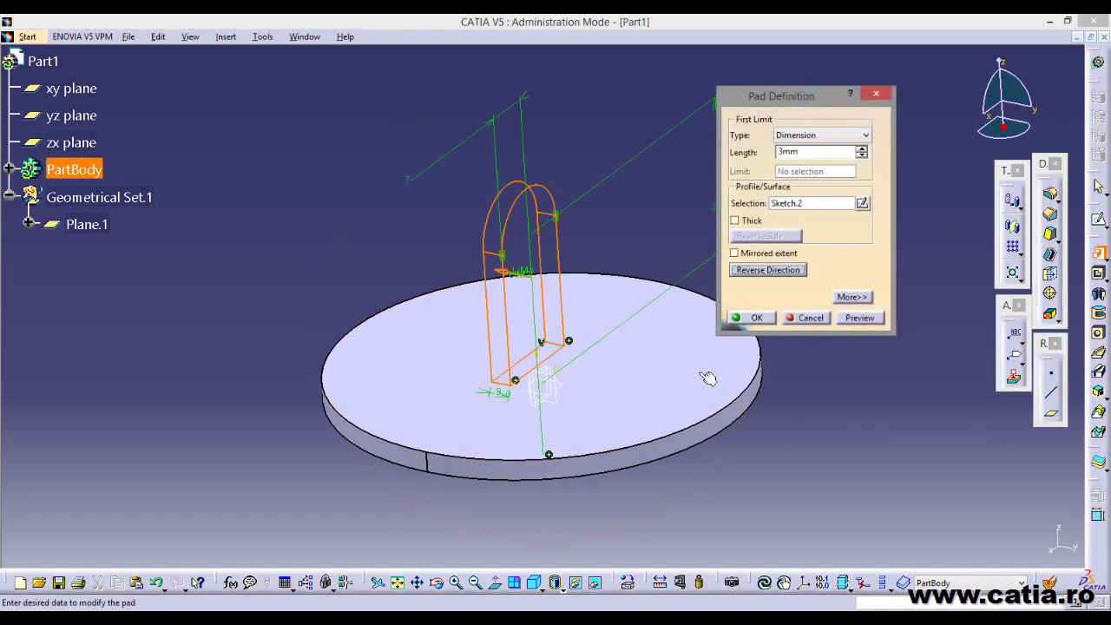
{"action": "key", "text": "alt+Tab"}
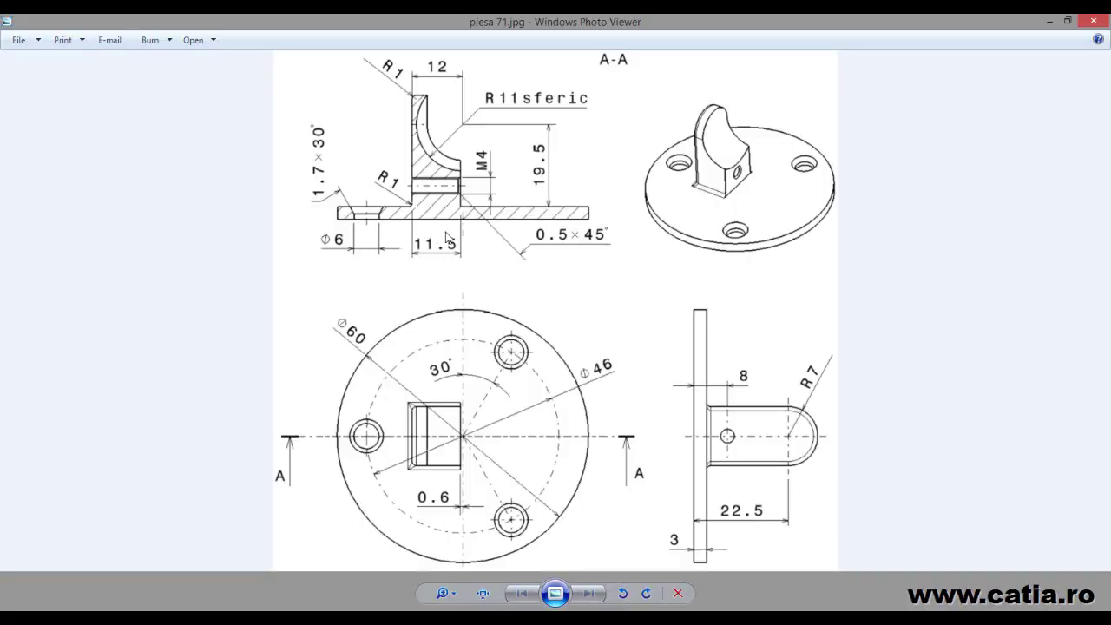
{"action": "key", "text": "alt+Tab"}
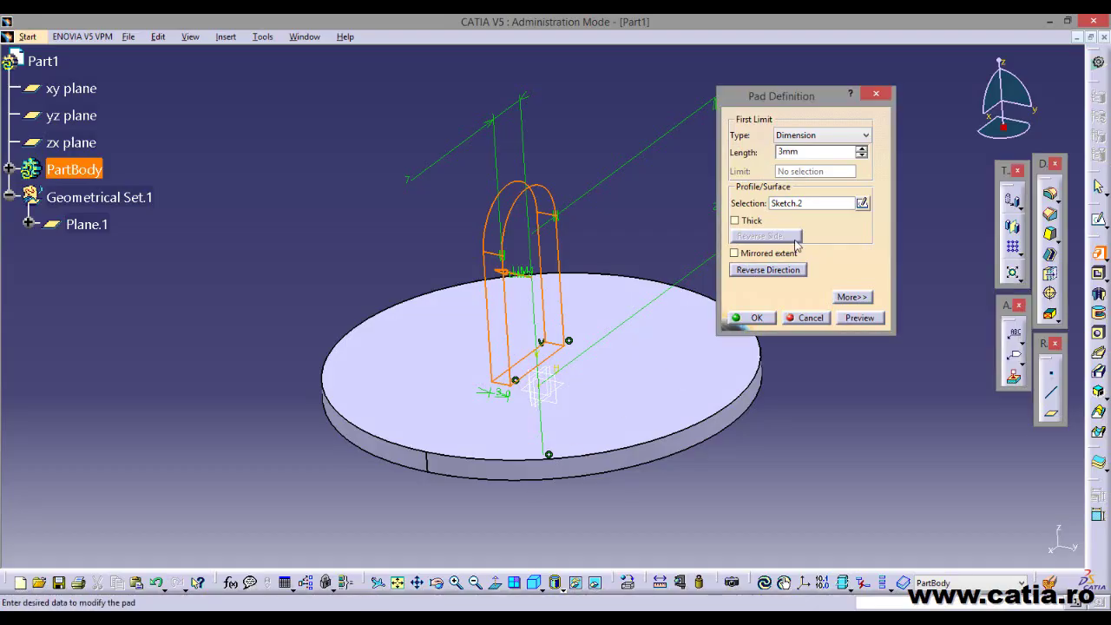
{"action": "left_click_drag", "start_coordinate": [798, 152], "coordinate": [751, 147]}
{"action": "type", "text": "11.5"}
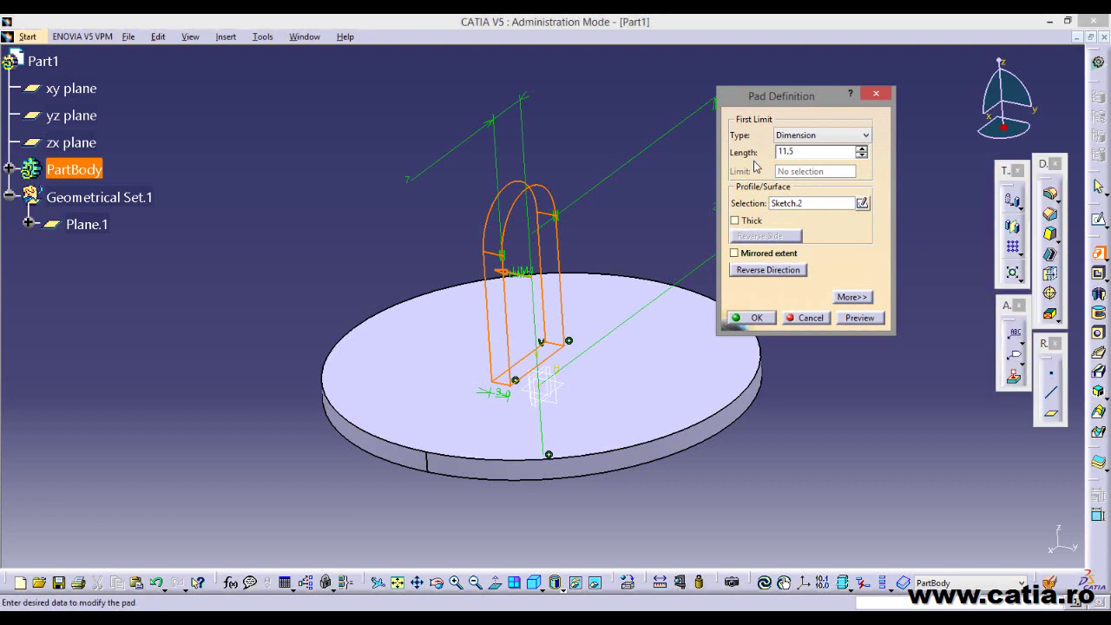
{"action": "left_click", "coordinate": [747, 318]}
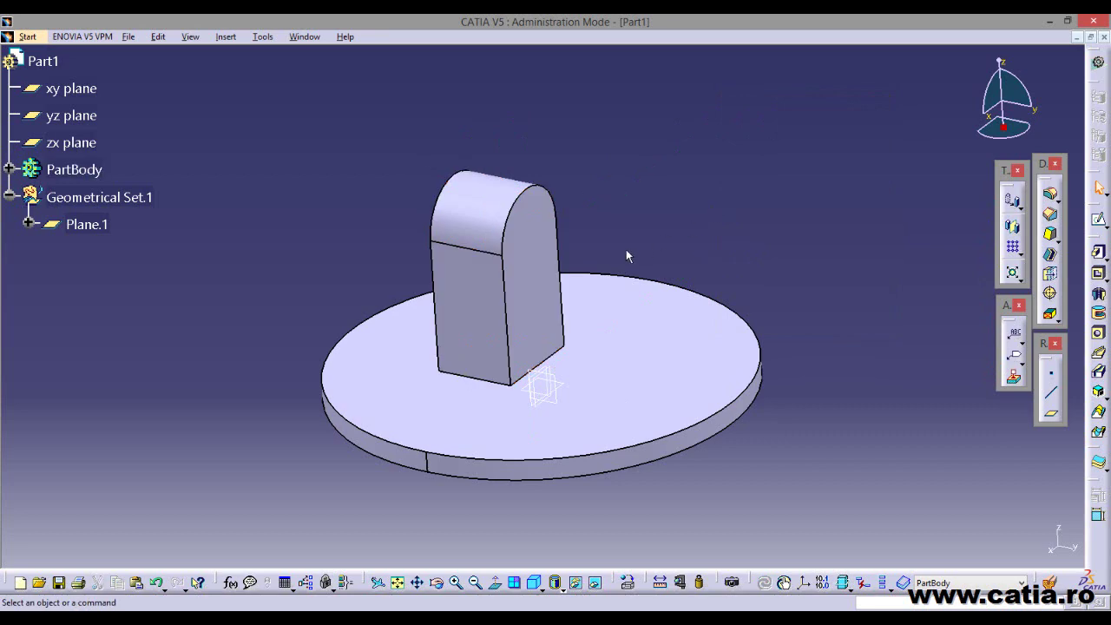
- Start a sketch on the yz plane and draw a circle beside the lug
{"action": "mouse_move", "coordinate": [476, 238]}
{"action": "middle_mouse_down"}
{"action": "mouse_move", "coordinate": [459, 314]}
{"action": "mouse_move", "coordinate": [569, 411]}
{"action": "middle_mouse_up"}
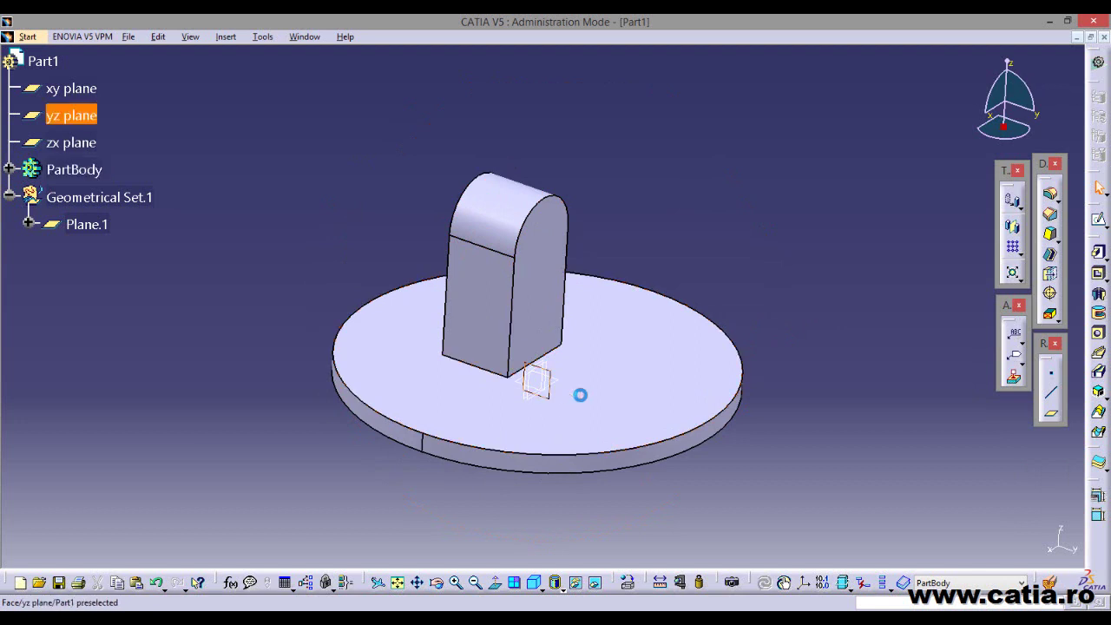
{"action": "mouse_move", "coordinate": [578, 390]}
{"action": "middle_mouse_down"}
{"action": "mouse_move", "coordinate": [836, 371]}
{"action": "mouse_move", "coordinate": [778, 375]}
{"action": "middle_mouse_up"}
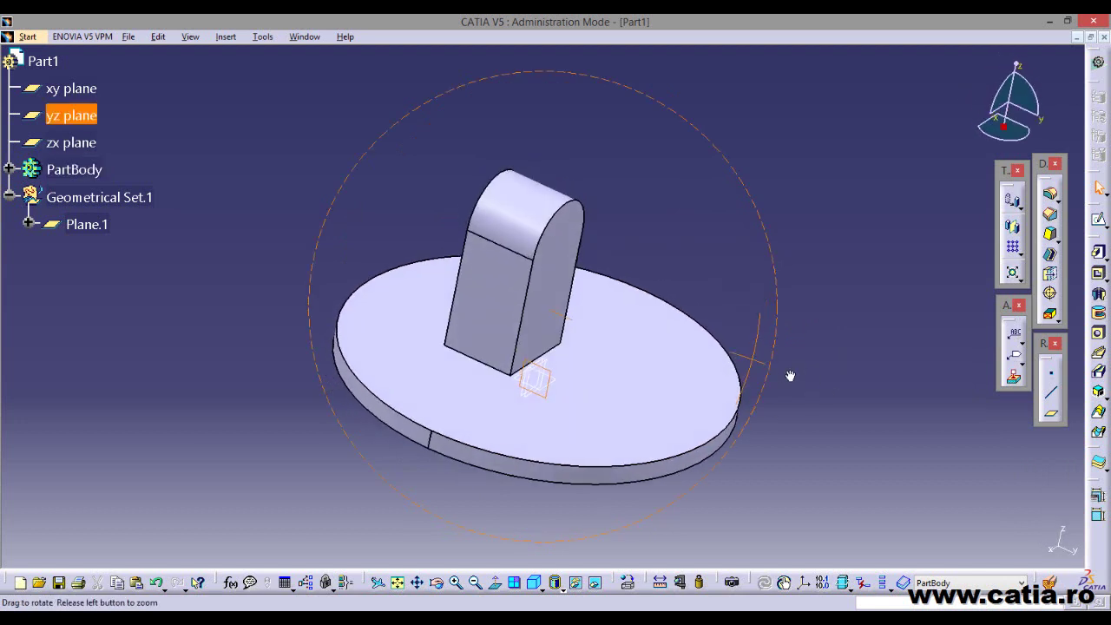
{"action": "left_click", "coordinate": [1099, 218]}
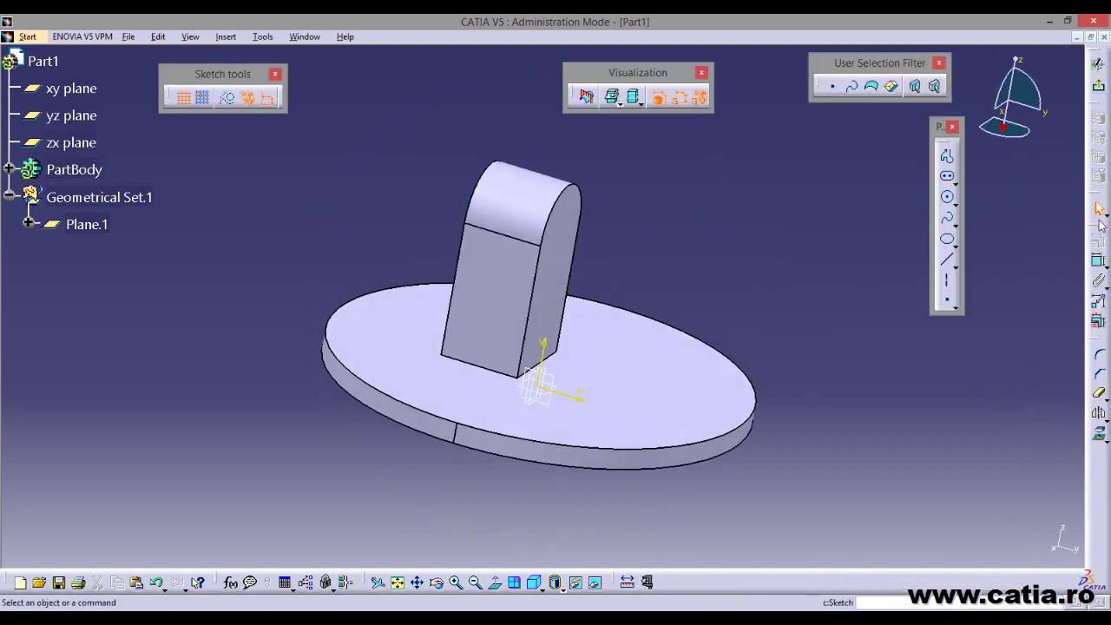
{"action": "left_click", "coordinate": [948, 198]}
{"action": "left_click", "coordinate": [570, 235]}
{"action": "left_click", "coordinate": [602, 265]}
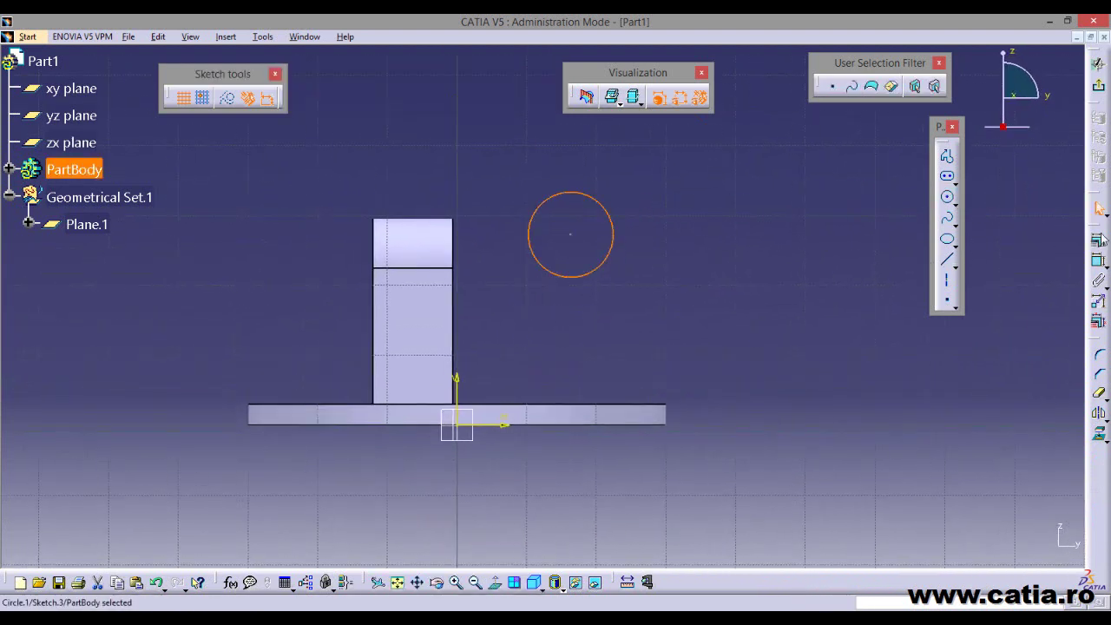
- Constrain the circle's diameter to 22 mm
{"action": "left_click", "coordinate": [1098, 261]}
{"action": "left_click", "coordinate": [613, 235]}
{"action": "left_click", "coordinate": [660, 203]}
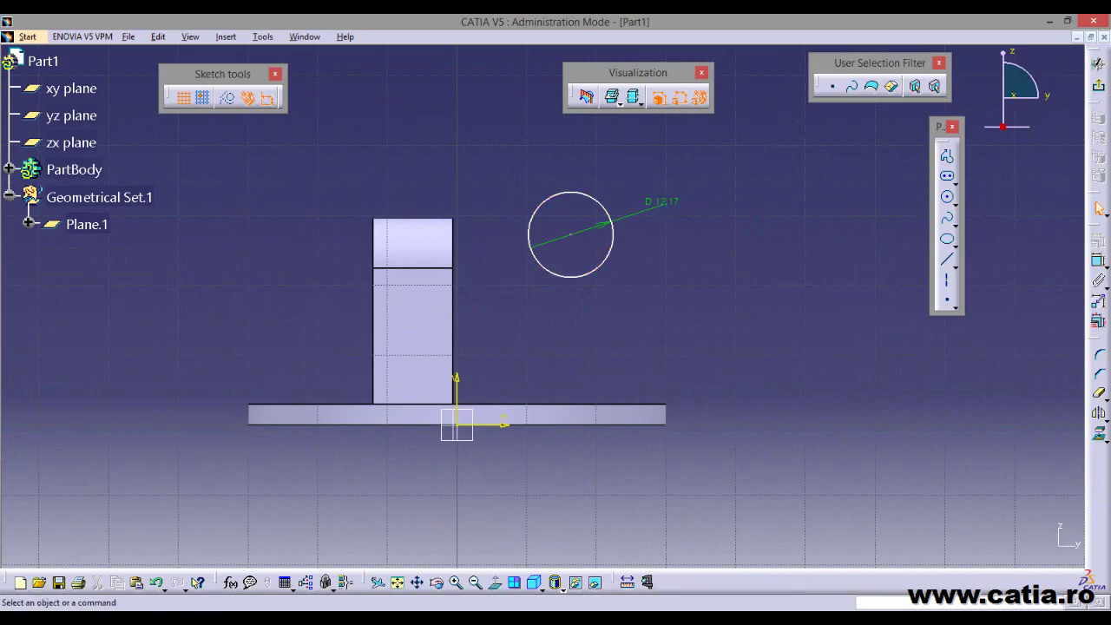
{"action": "key", "text": "alt+Tab"}
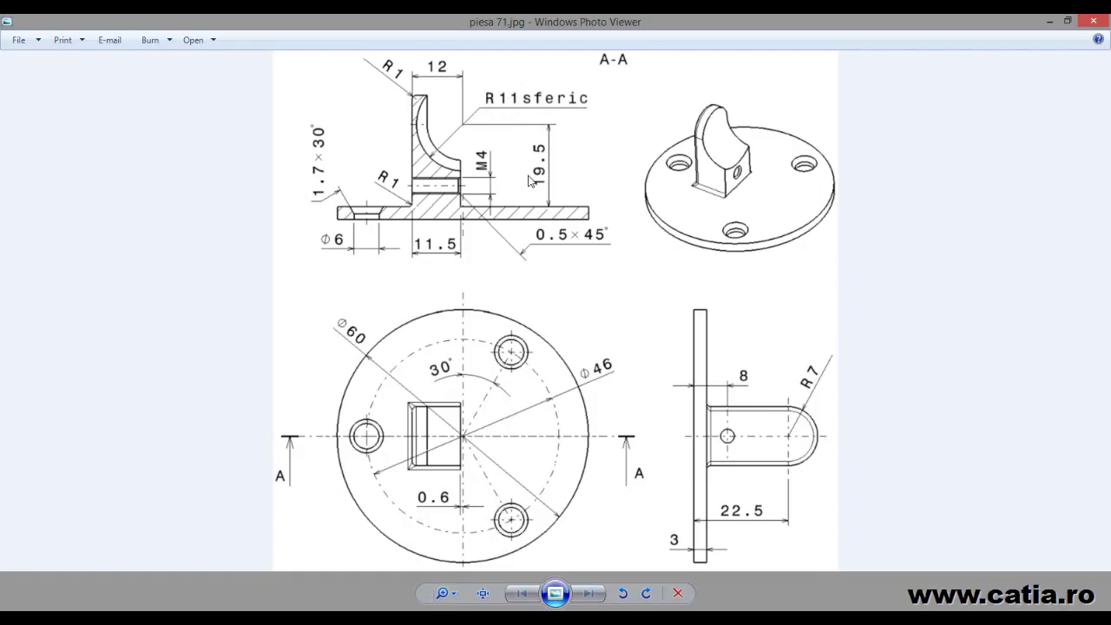
{"action": "key", "text": "alt+Tab"}
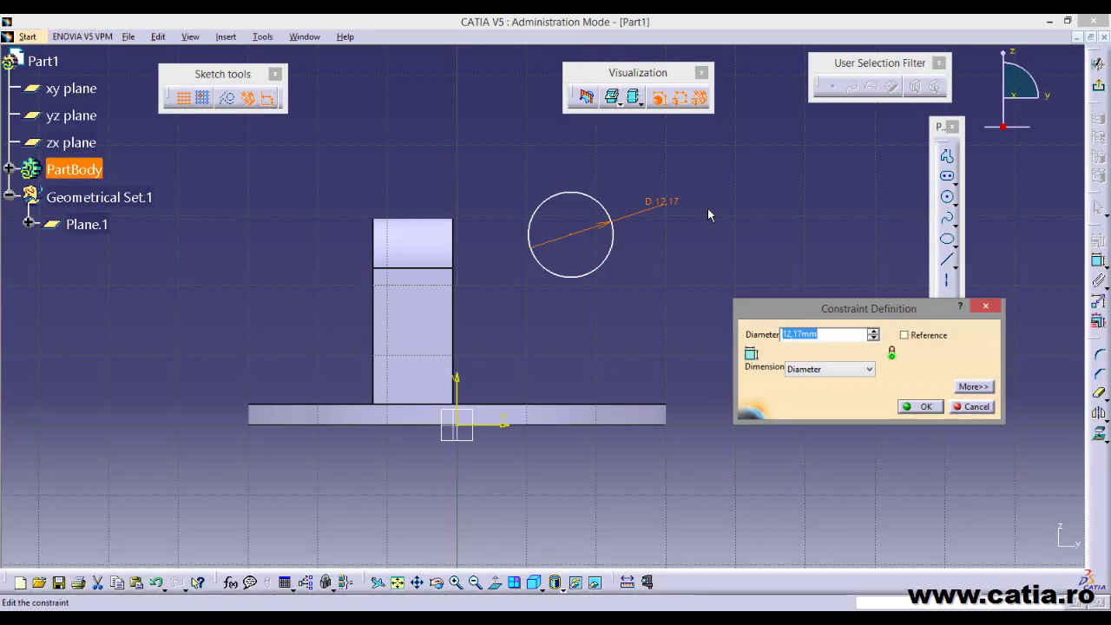
{"action": "type", "text": "11*2"}
{"action": "left_click", "coordinate": [926, 407]}
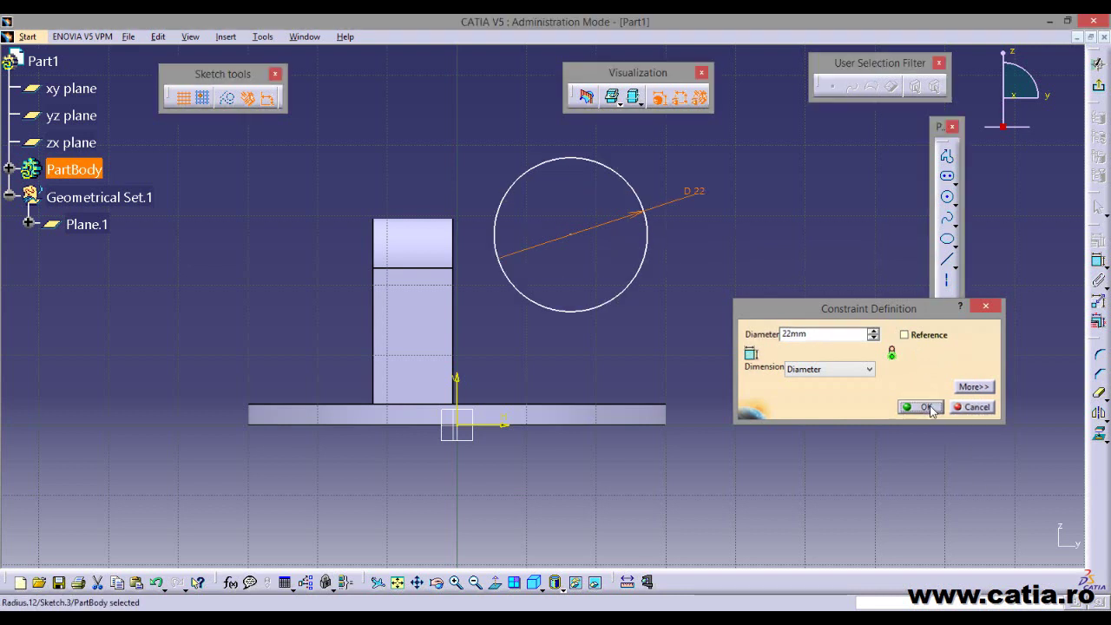
{"action": "left_click", "coordinate": [1099, 263]}
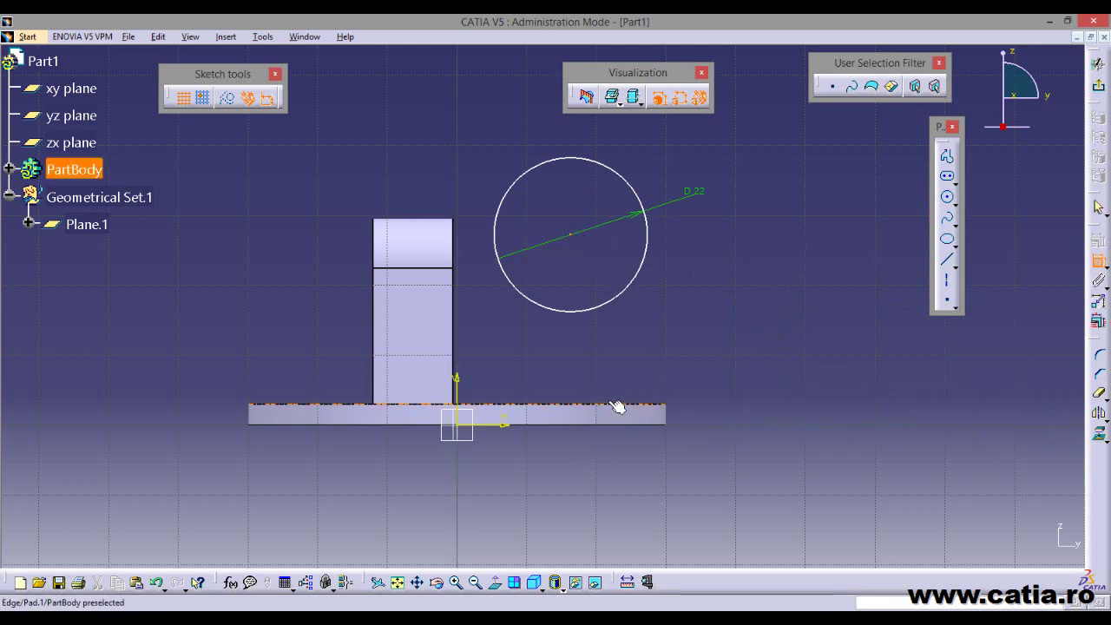
- Place the circle's centre 19.5 mm above the flange's top edge
{"action": "left_click", "coordinate": [617, 405]}
{"action": "left_click", "coordinate": [726, 320]}
{"action": "key", "text": "alt+Tab"}
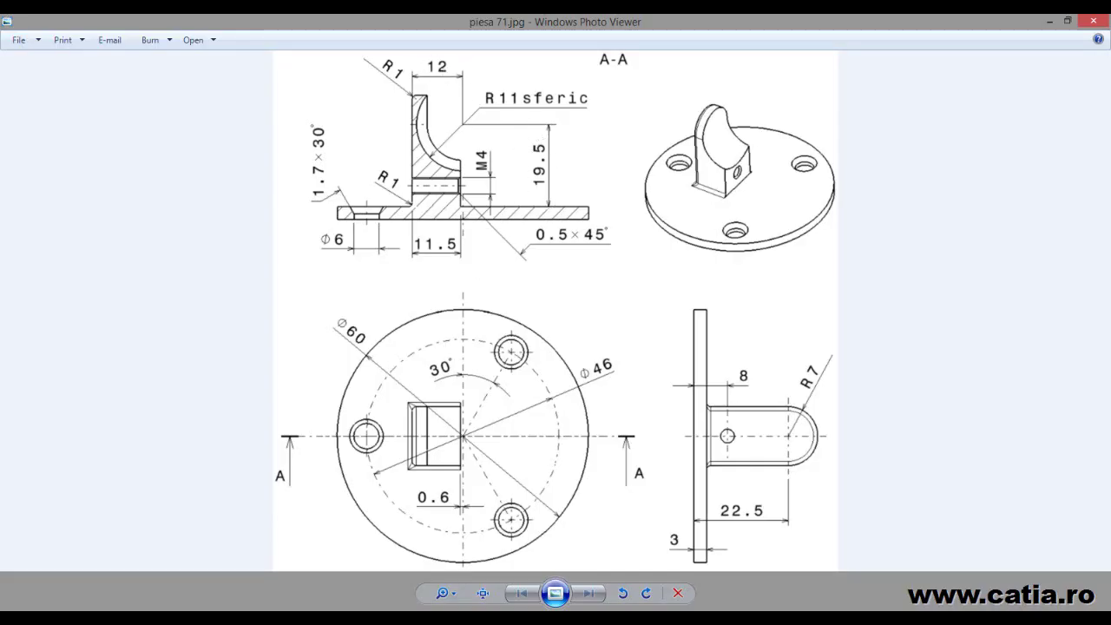
{"action": "key", "text": "alt+Tab"}
{"action": "double_click", "coordinate": [726, 319]}
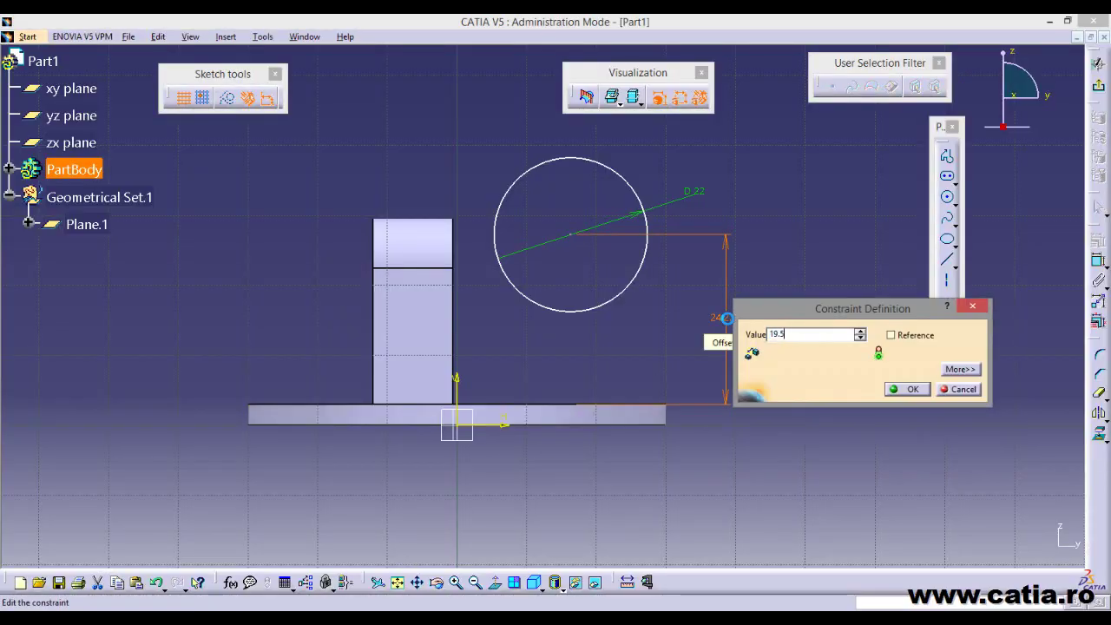
{"action": "left_click", "coordinate": [907, 390]}
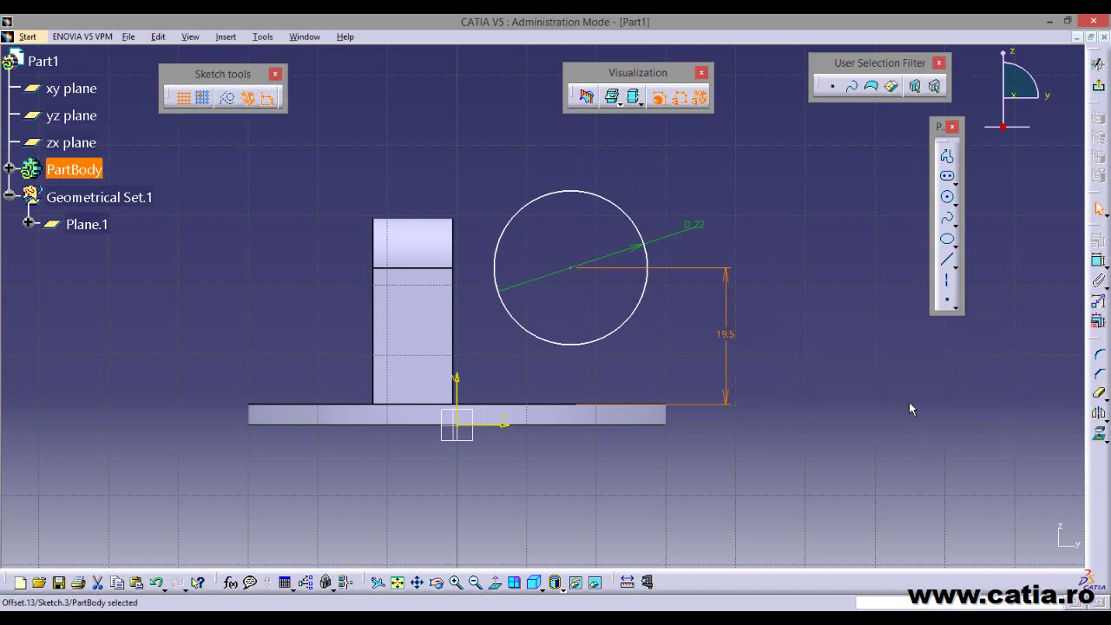
- Set the circle centre 12 mm from the lug's left edge
{"action": "left_click", "coordinate": [1099, 260]}
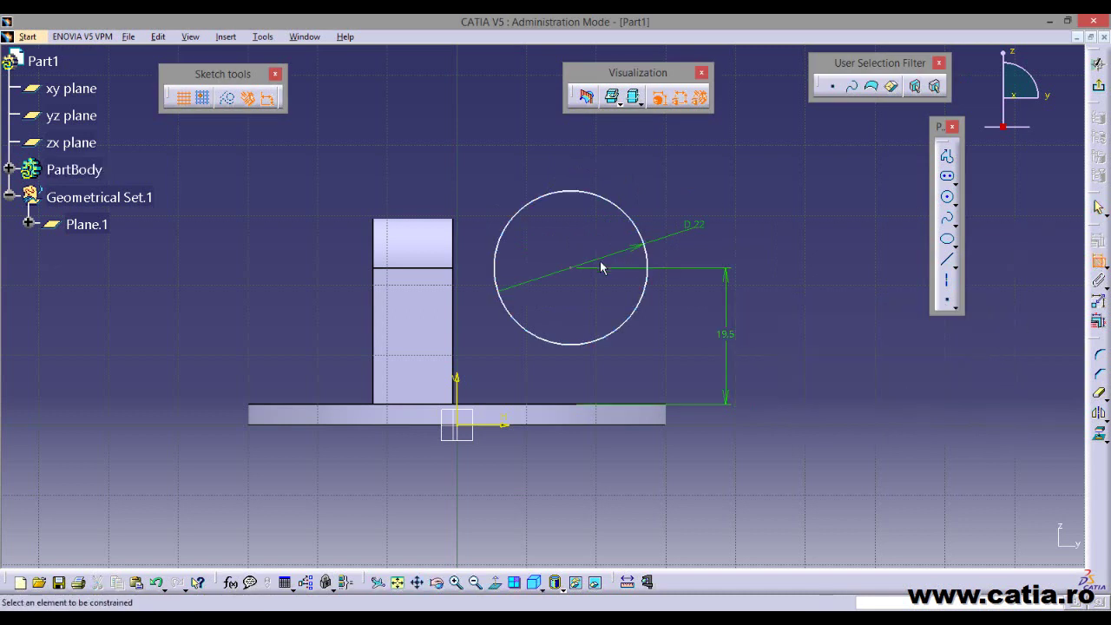
{"action": "left_click", "coordinate": [577, 270]}
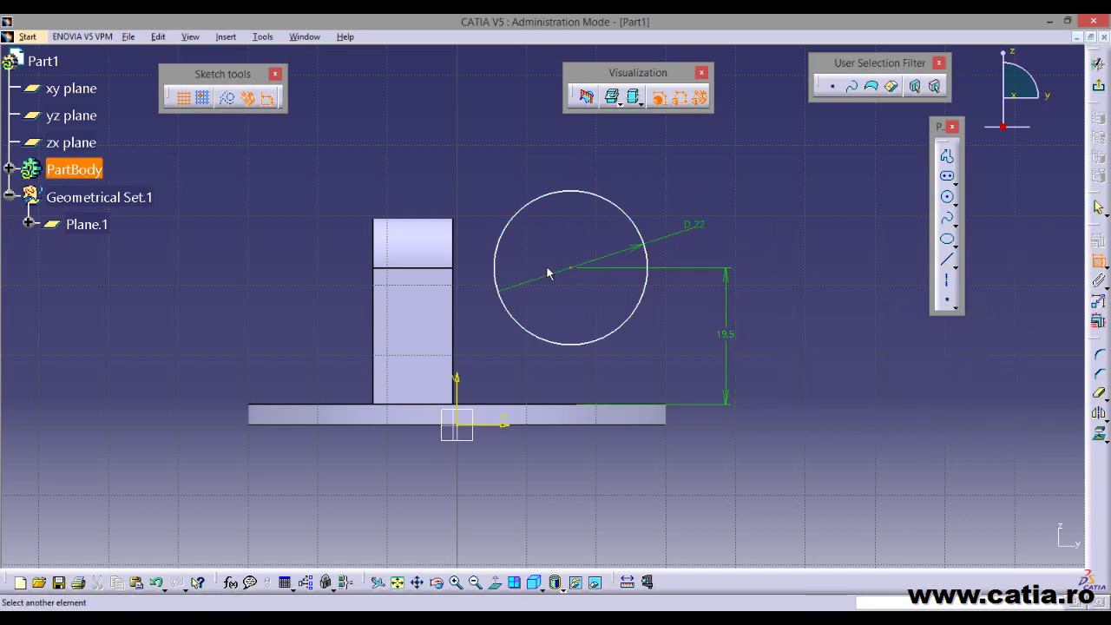
{"action": "left_click", "coordinate": [376, 304]}
{"action": "left_click", "coordinate": [480, 142]}
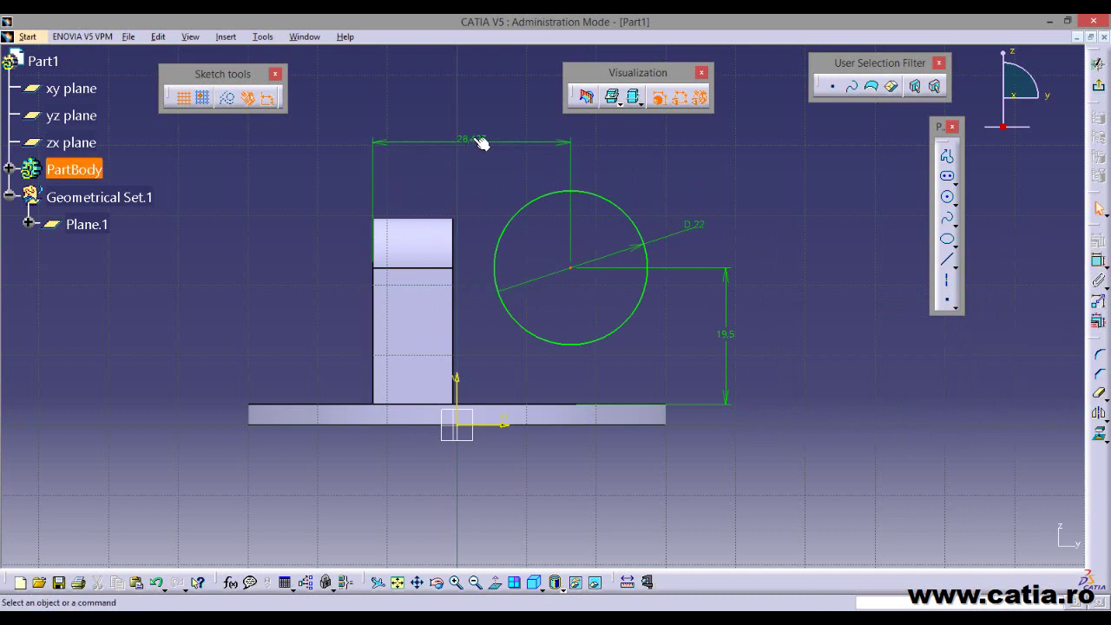
{"action": "double_click", "coordinate": [477, 141]}
{"action": "type", "text": "12"}
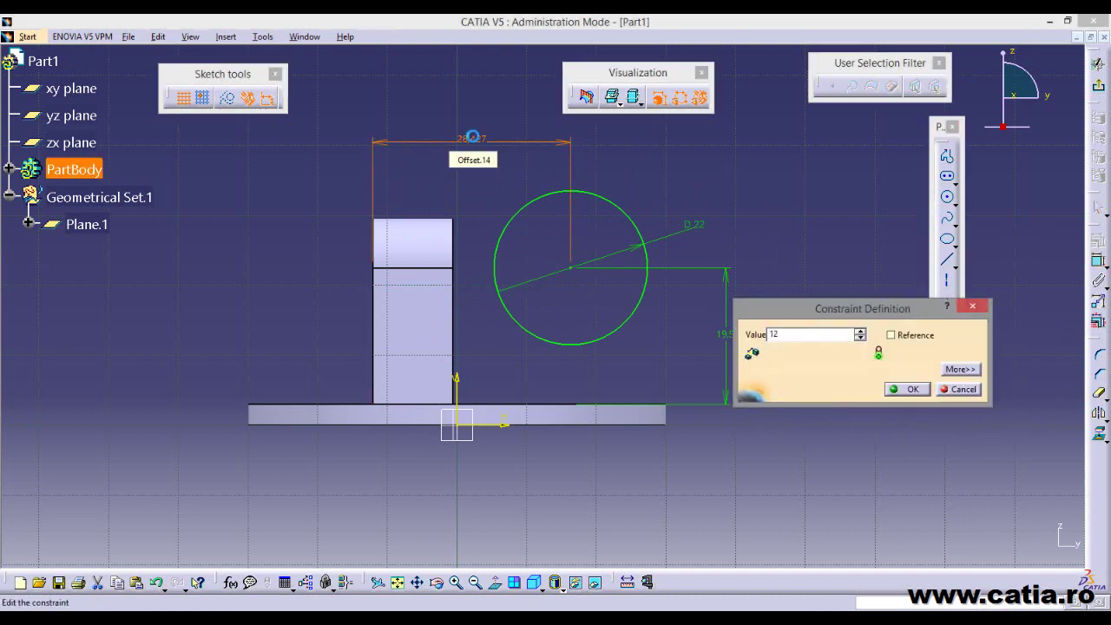
{"action": "left_click", "coordinate": [908, 389]}
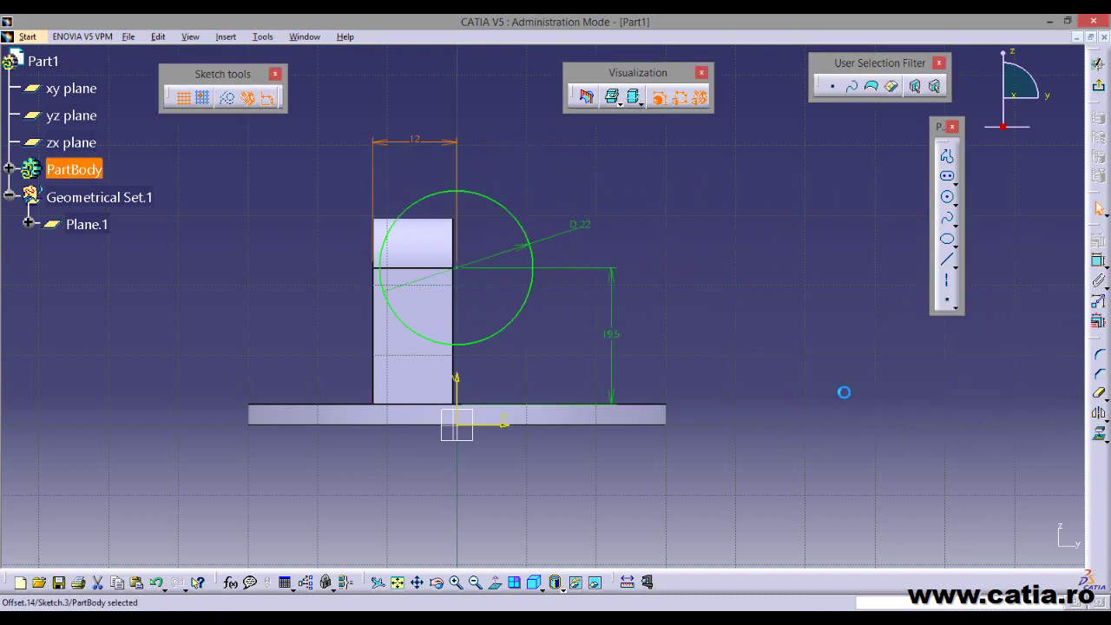
- Draw a horizontal axis across the lug and make the circle's centre coincident with it
{"action": "left_click", "coordinate": [948, 290]}
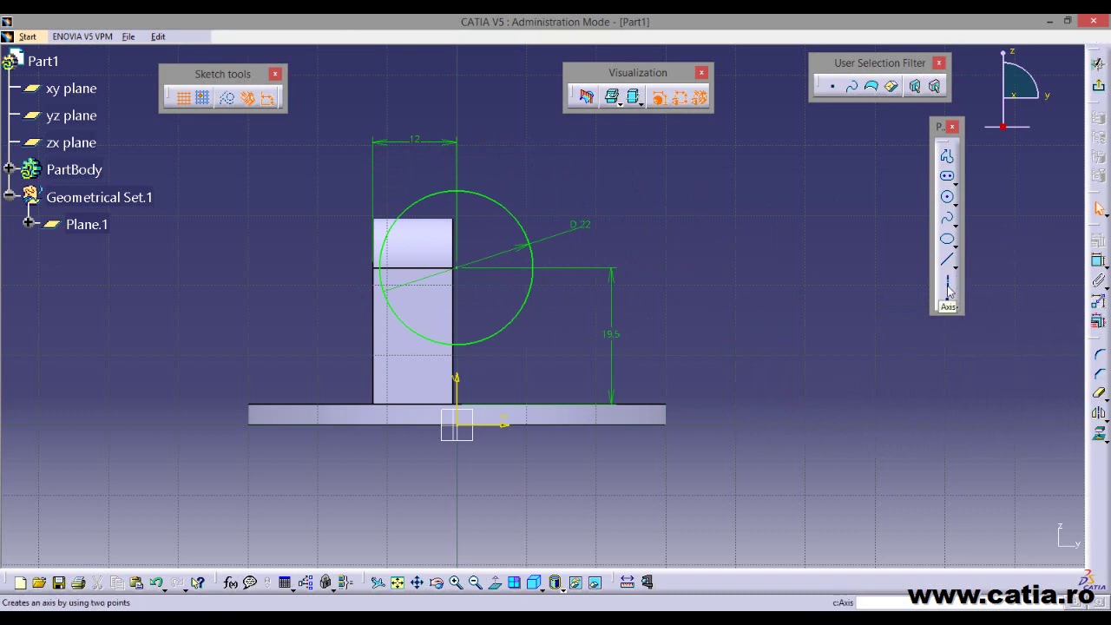
{"action": "left_click", "coordinate": [341, 268]}
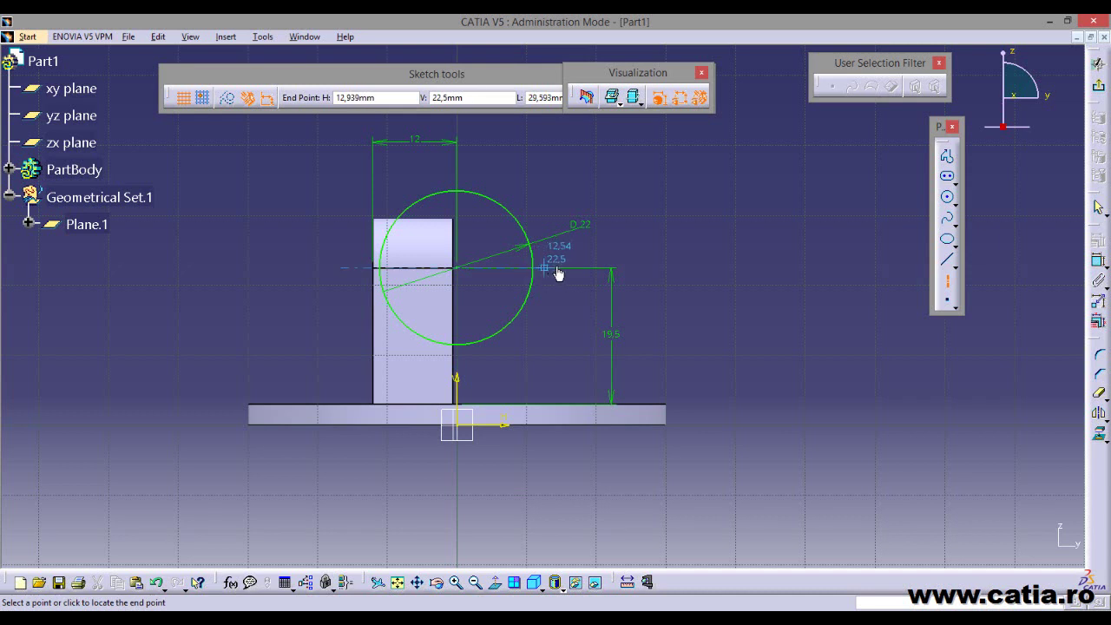
{"action": "left_click", "coordinate": [564, 268]}
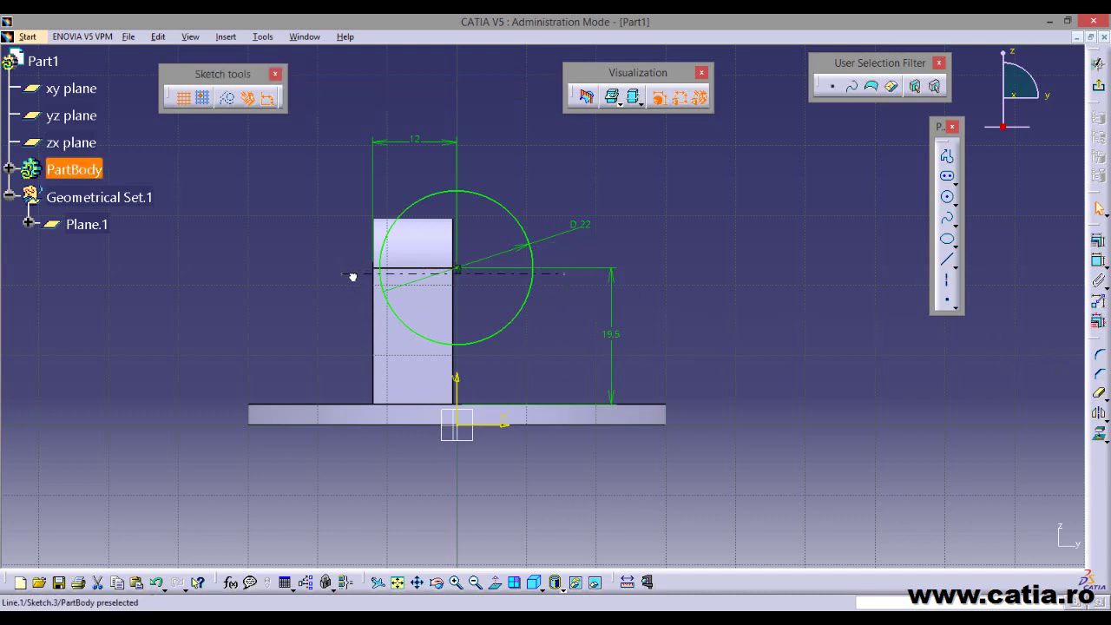
{"action": "left_click", "coordinate": [336, 348]}
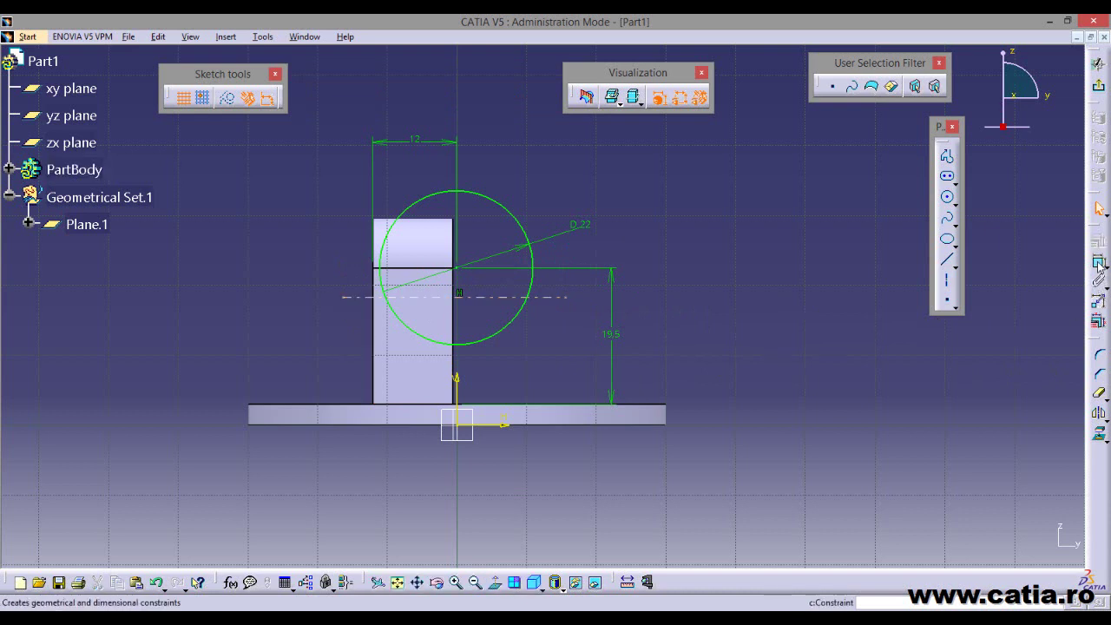
{"action": "left_click", "coordinate": [518, 300]}
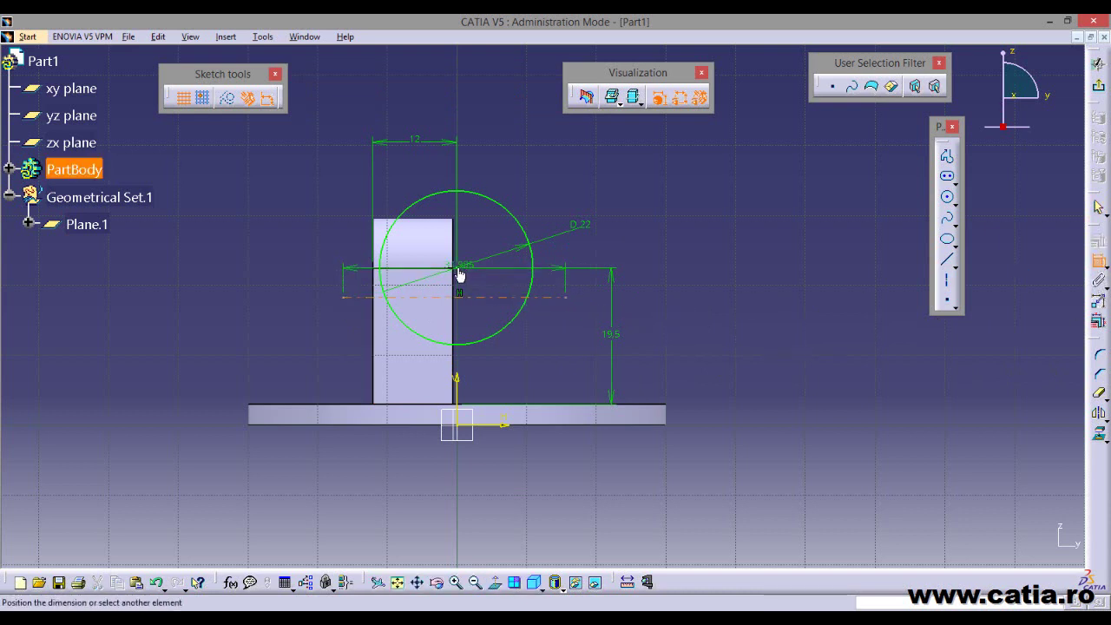
{"action": "left_click", "coordinate": [459, 270]}
{"action": "right_click", "coordinate": [678, 292]}
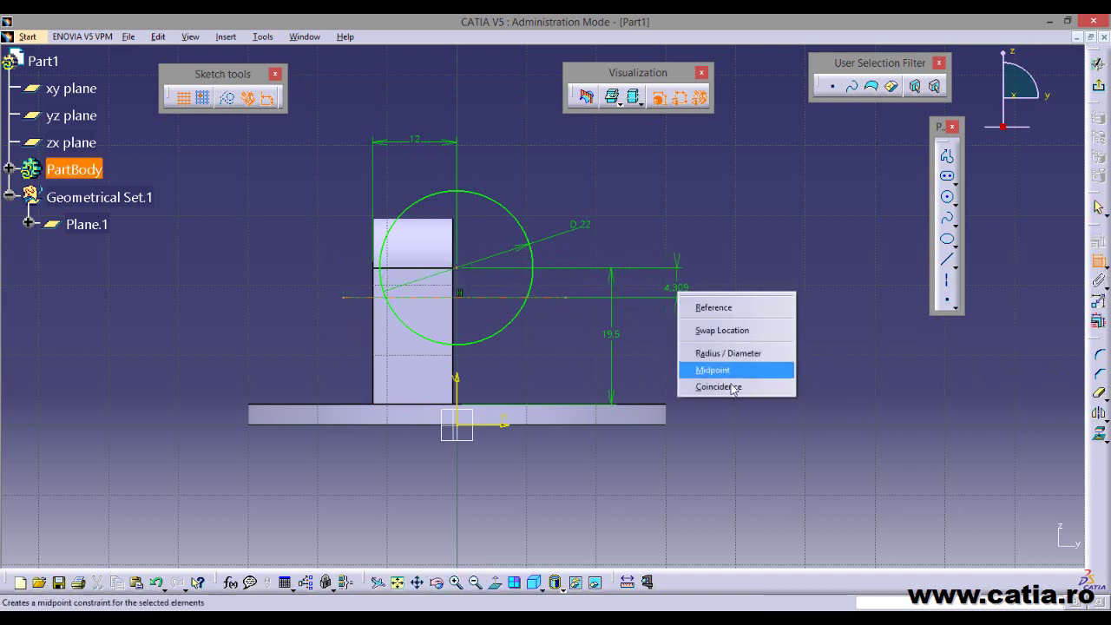
{"action": "left_click", "coordinate": [731, 385]}
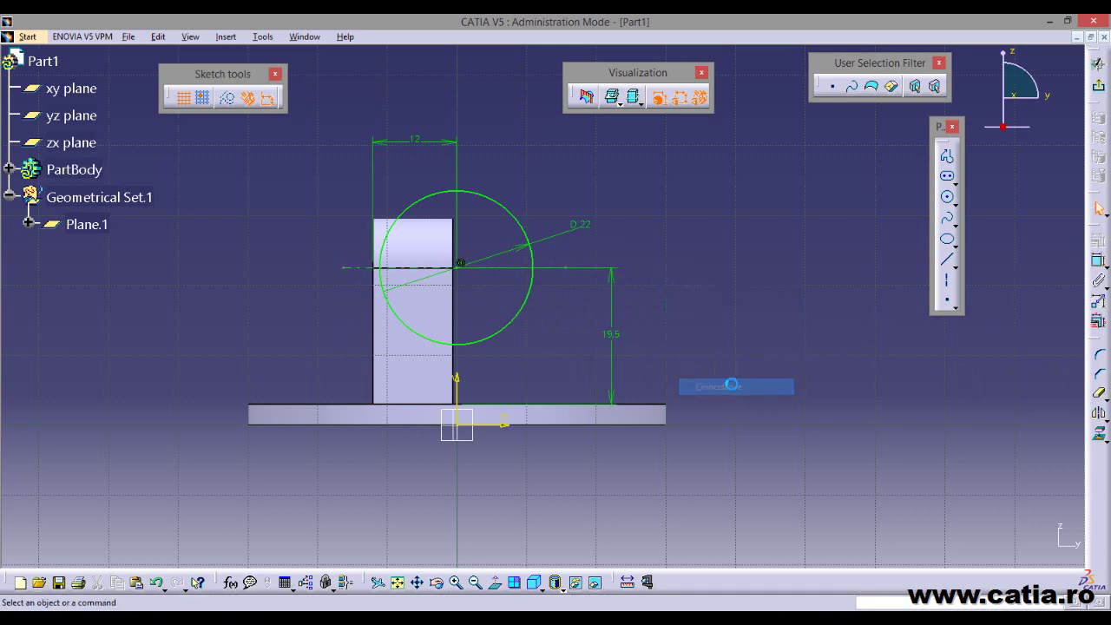
- Quick Trim away the lower half of the 22 mm circle, leaving its upper arc
{"action": "left_click", "coordinate": [1100, 397]}
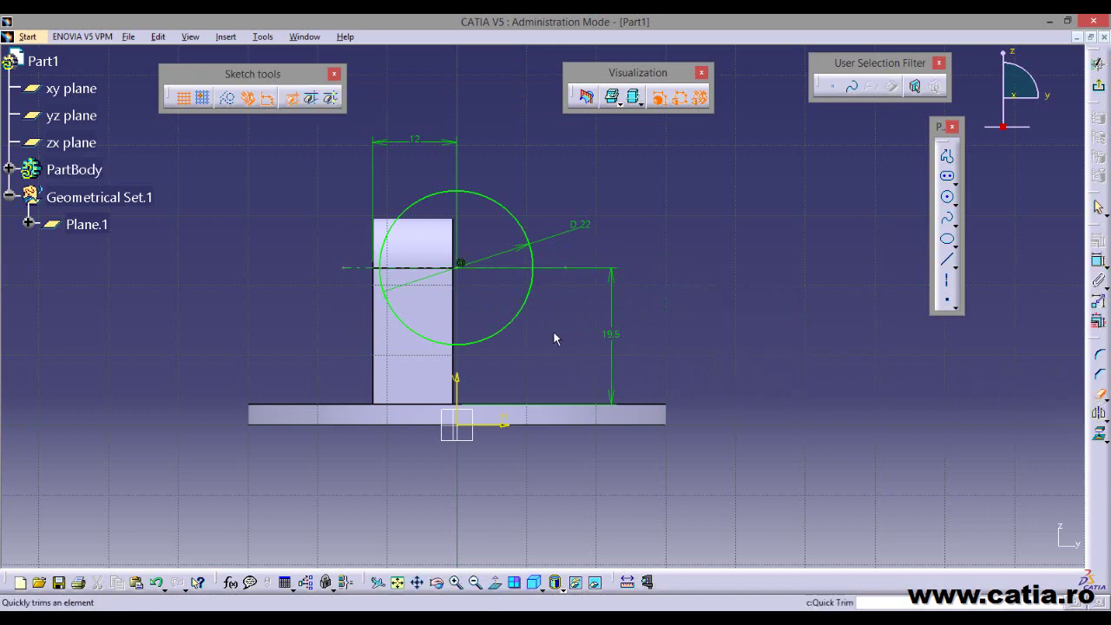
{"action": "left_click", "coordinate": [525, 318]}
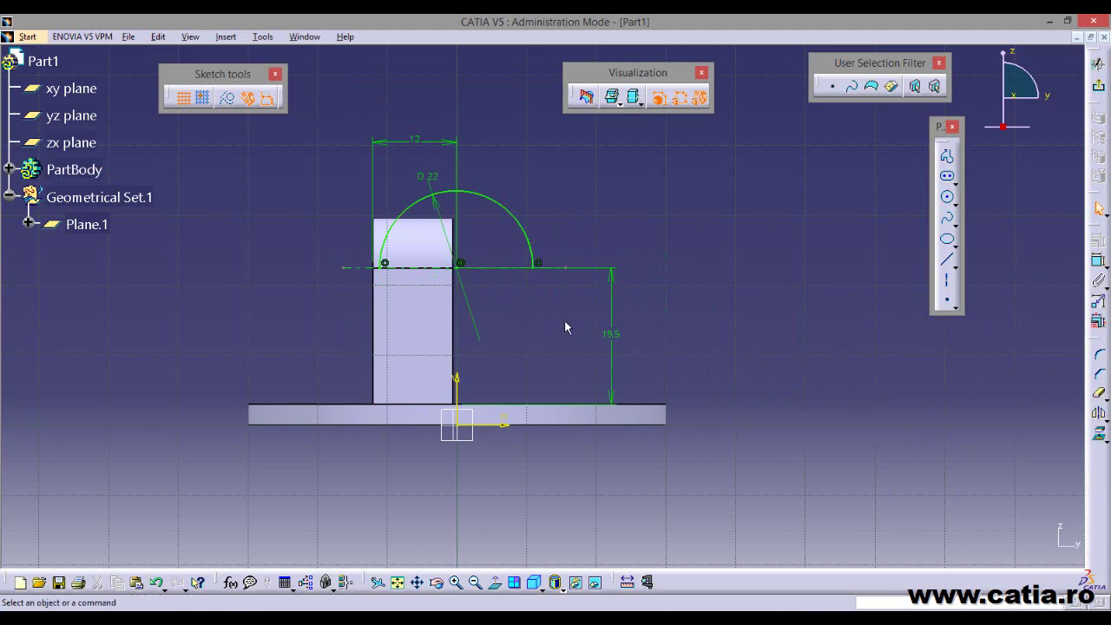
{"action": "middle_click_drag", "start_coordinate": [303, 189], "coordinate": [391, 264]}
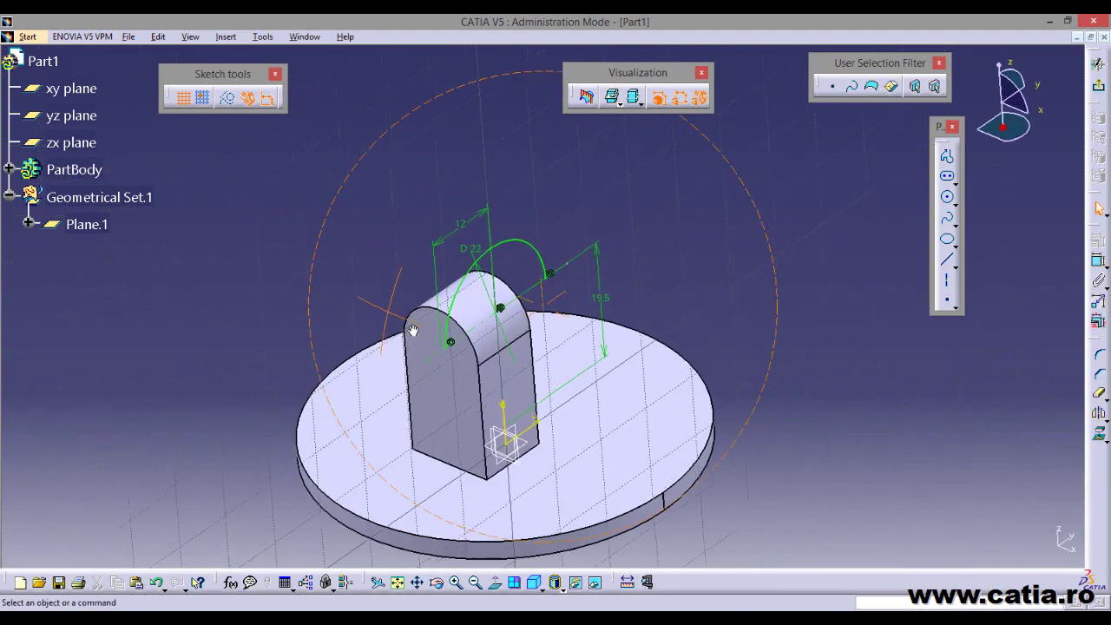
- Exit the sketch to finish Sketch.3 and orbit the part to see the arc above the lug
{"action": "left_click", "coordinate": [1099, 87]}
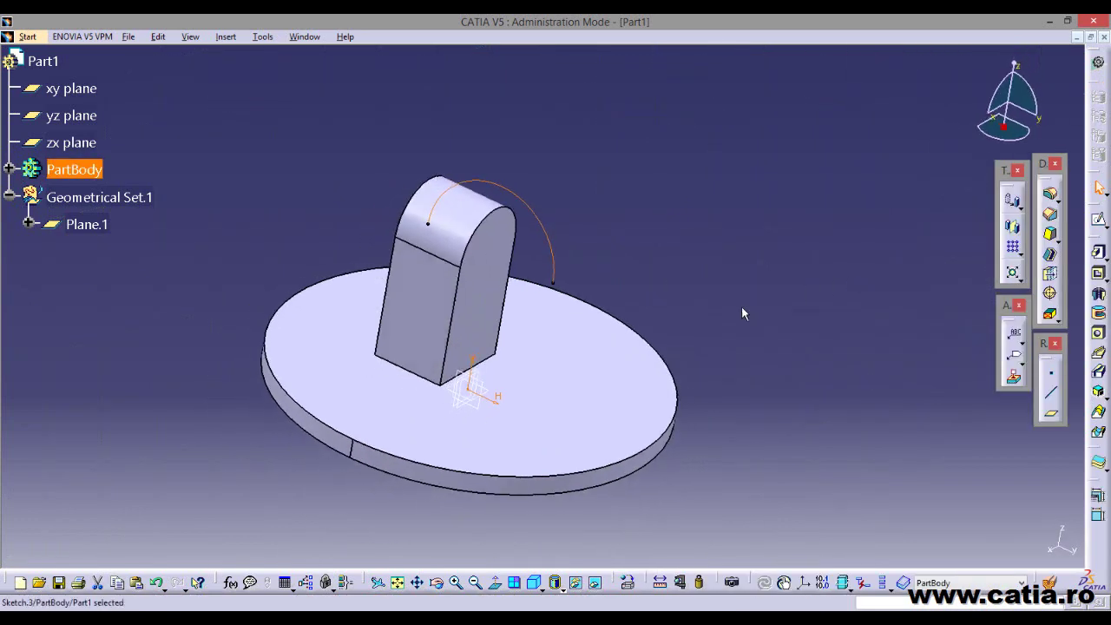
{"action": "mouse_move", "coordinate": [732, 323]}
{"action": "middle_mouse_down"}
{"action": "mouse_move", "coordinate": [684, 300]}
{"action": "mouse_move", "coordinate": [729, 276]}
{"action": "middle_mouse_up"}
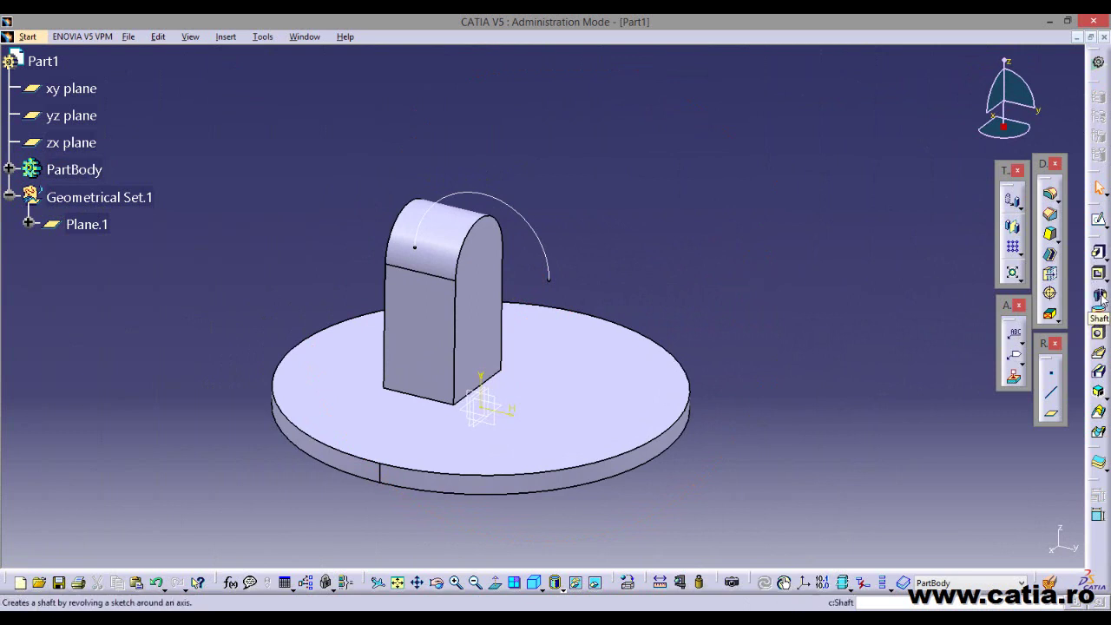
- Revolve Sketch.3 360° about its axis into Shaft.1, a sphere on the lug
{"action": "left_click", "coordinate": [1100, 297]}
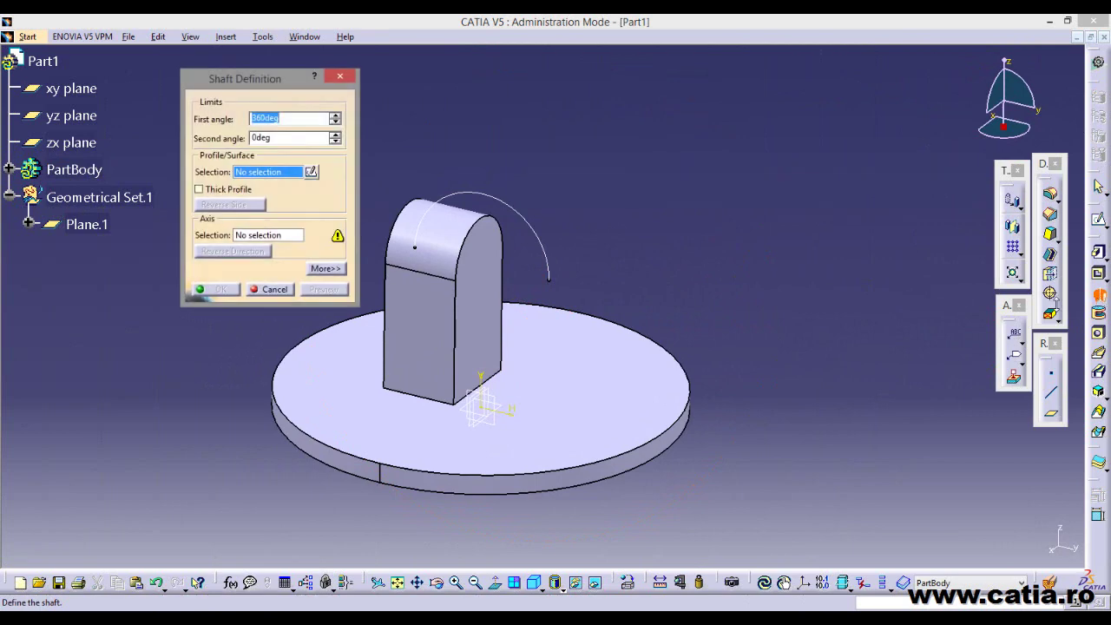
{"action": "left_click", "coordinate": [538, 228]}
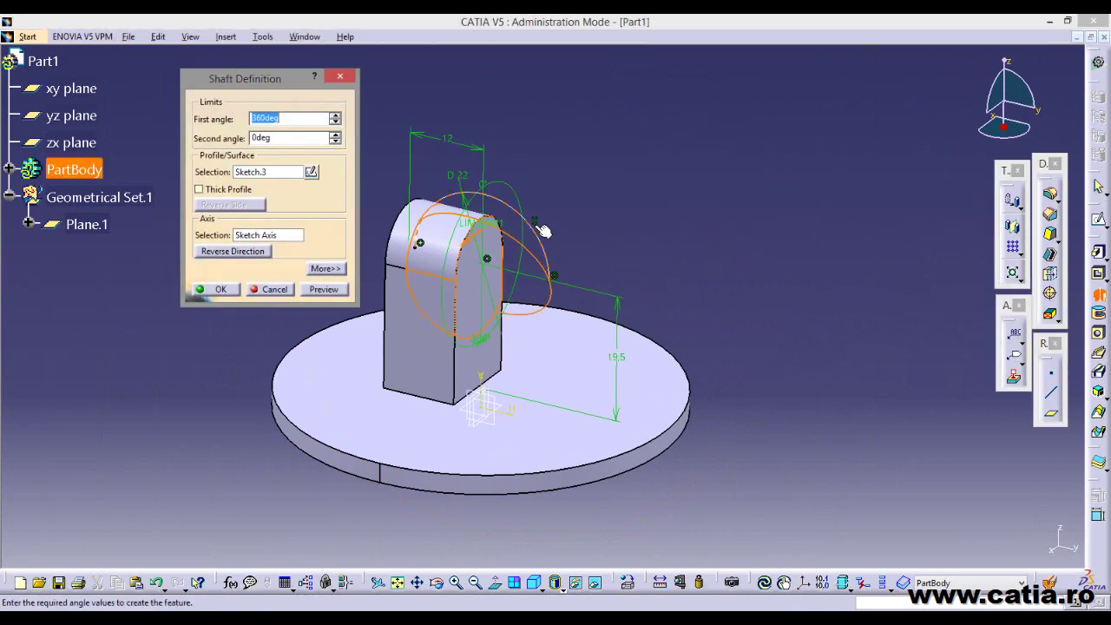
{"action": "left_click", "coordinate": [323, 289]}
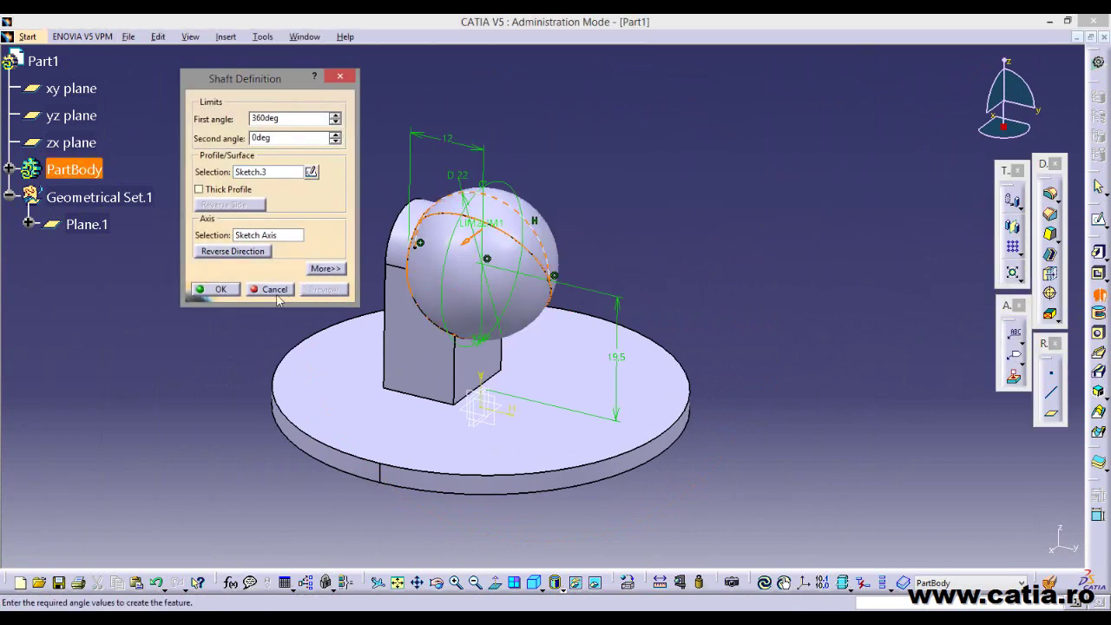
{"action": "left_click", "coordinate": [223, 292]}
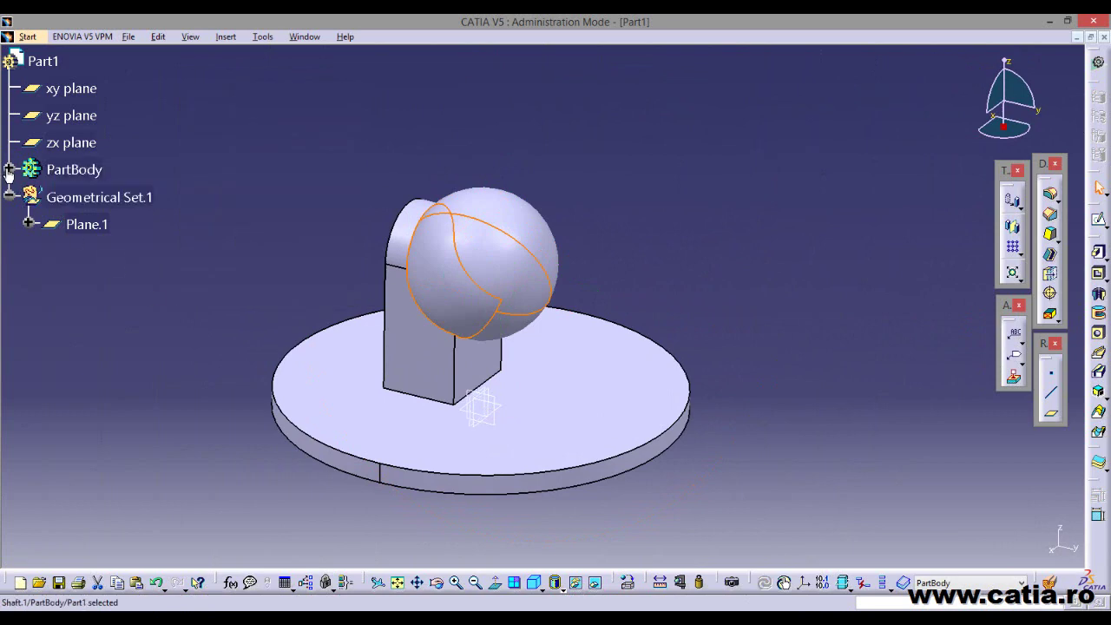
{"action": "left_click", "coordinate": [220, 359]}
- Insert a new body, Body.2, dismissing the aggregation warning
{"action": "left_click", "coordinate": [226, 37]}
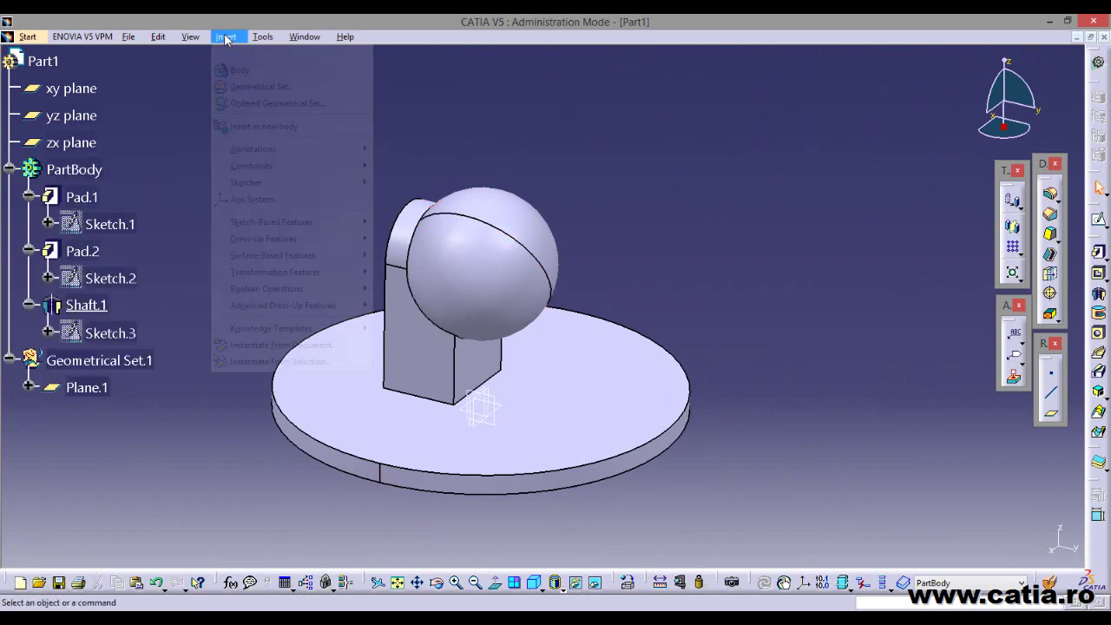
{"action": "left_click", "coordinate": [262, 76]}
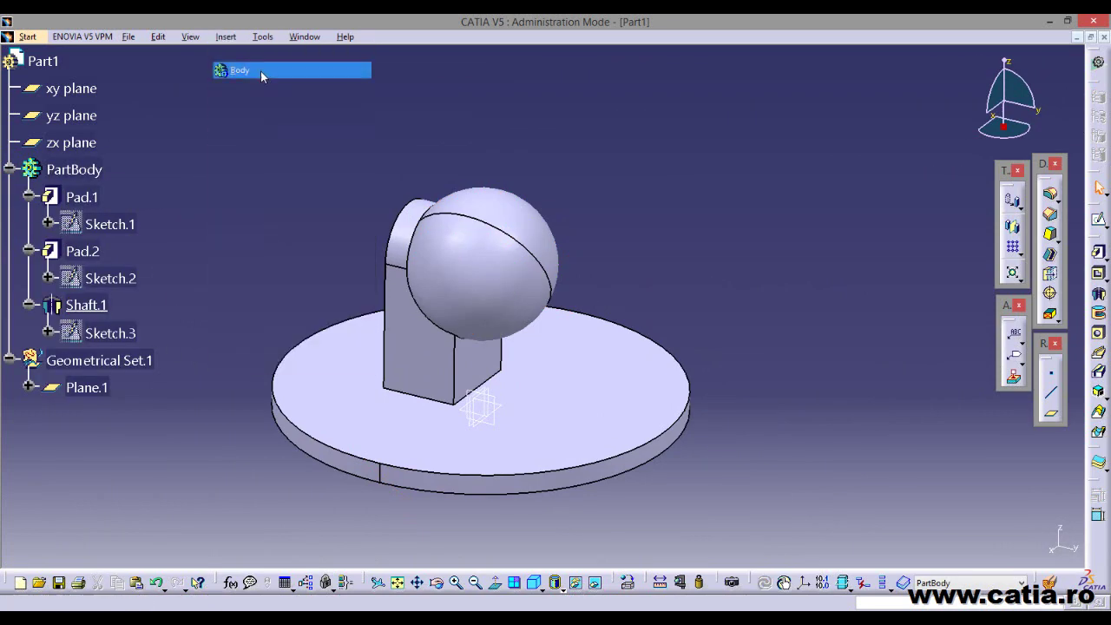
{"action": "left_click", "coordinate": [662, 350]}
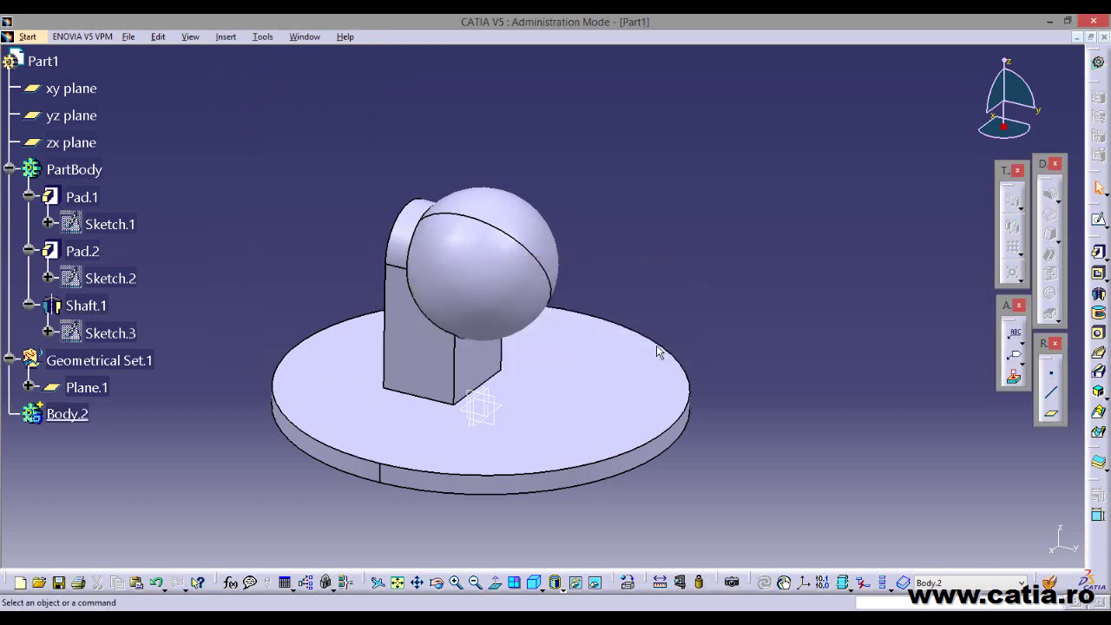
- Cut Shaft.1 out of PartBody and paste it into Body.2
{"action": "right_click", "coordinate": [90, 309]}
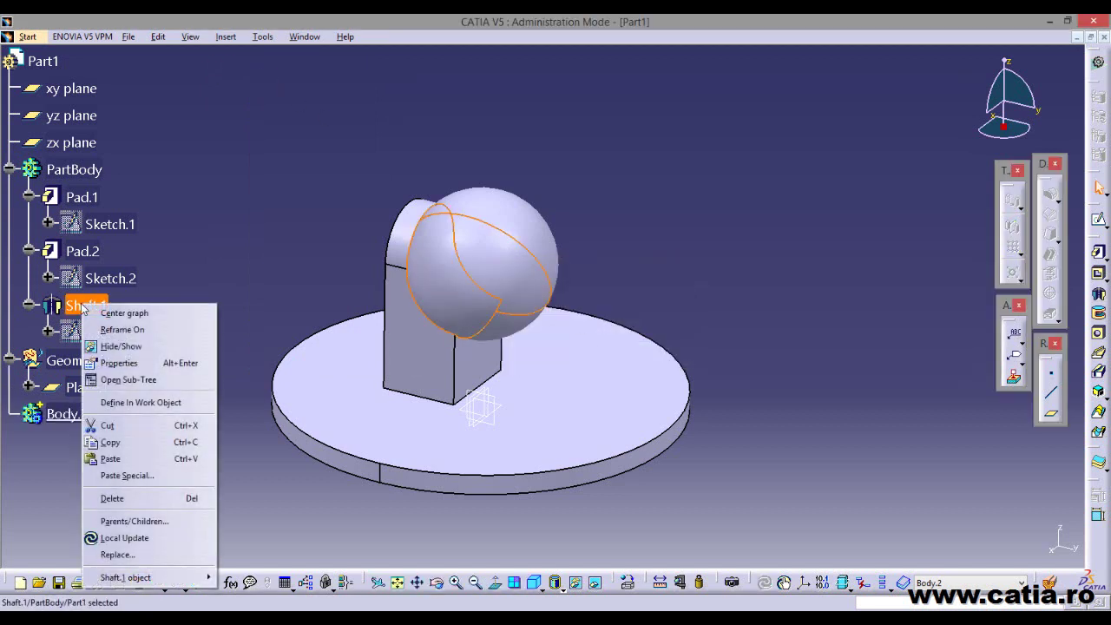
{"action": "left_click", "coordinate": [163, 428]}
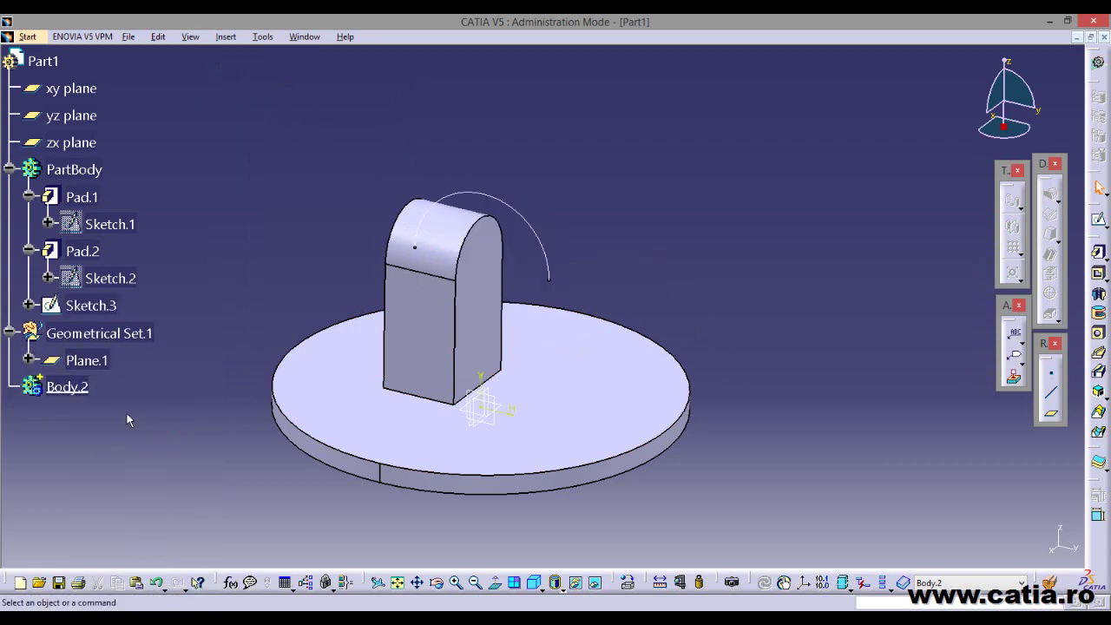
{"action": "right_click", "coordinate": [73, 394]}
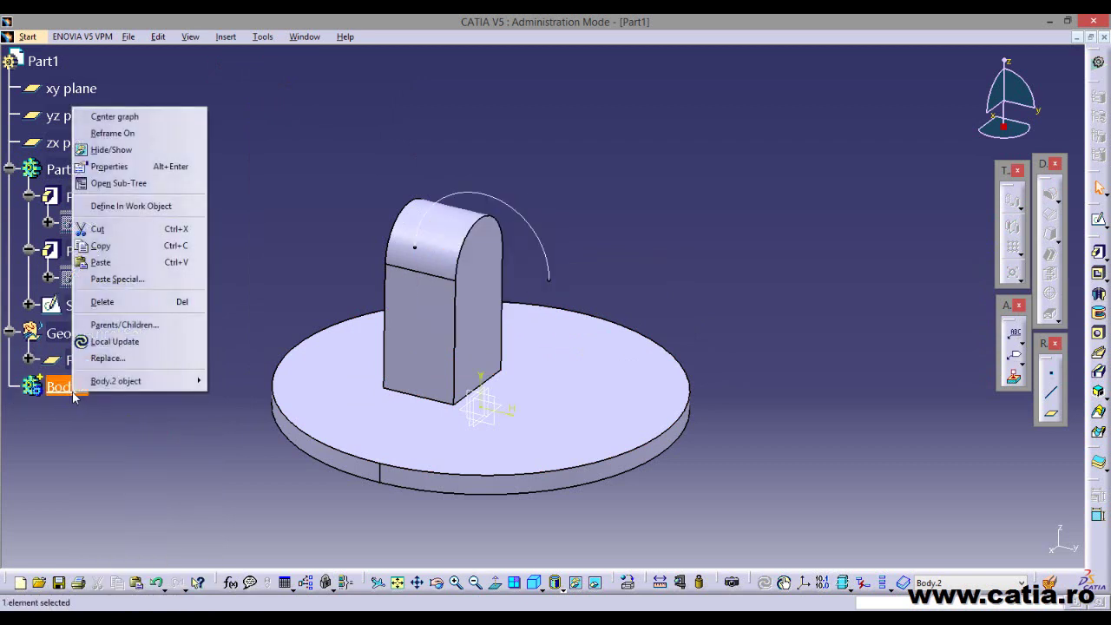
{"action": "left_click", "coordinate": [148, 264]}
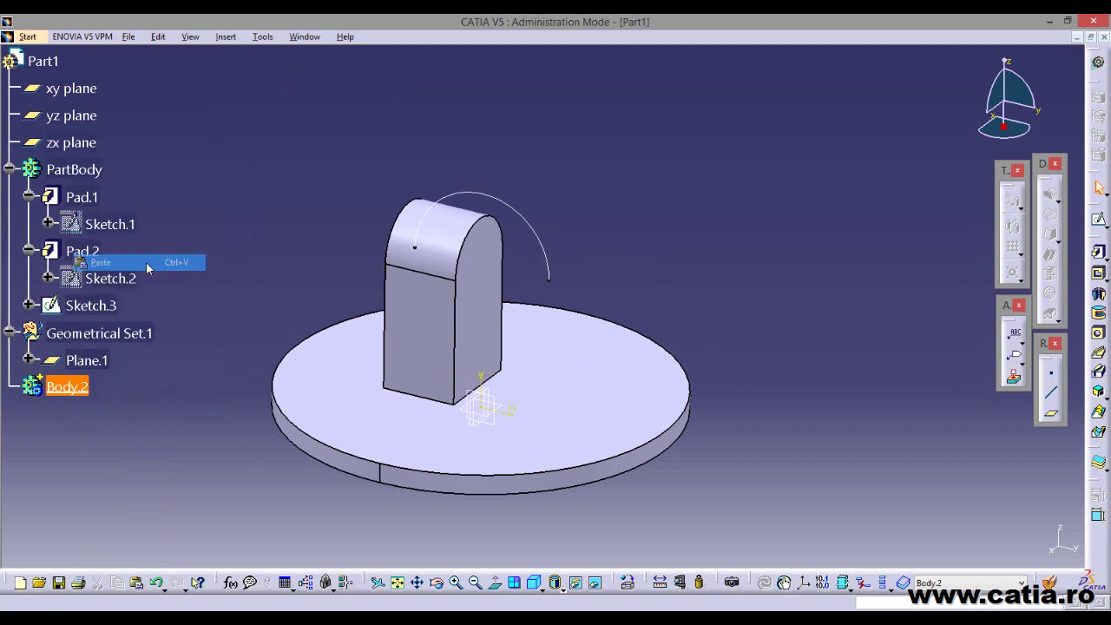
{"action": "left_click", "coordinate": [180, 428]}
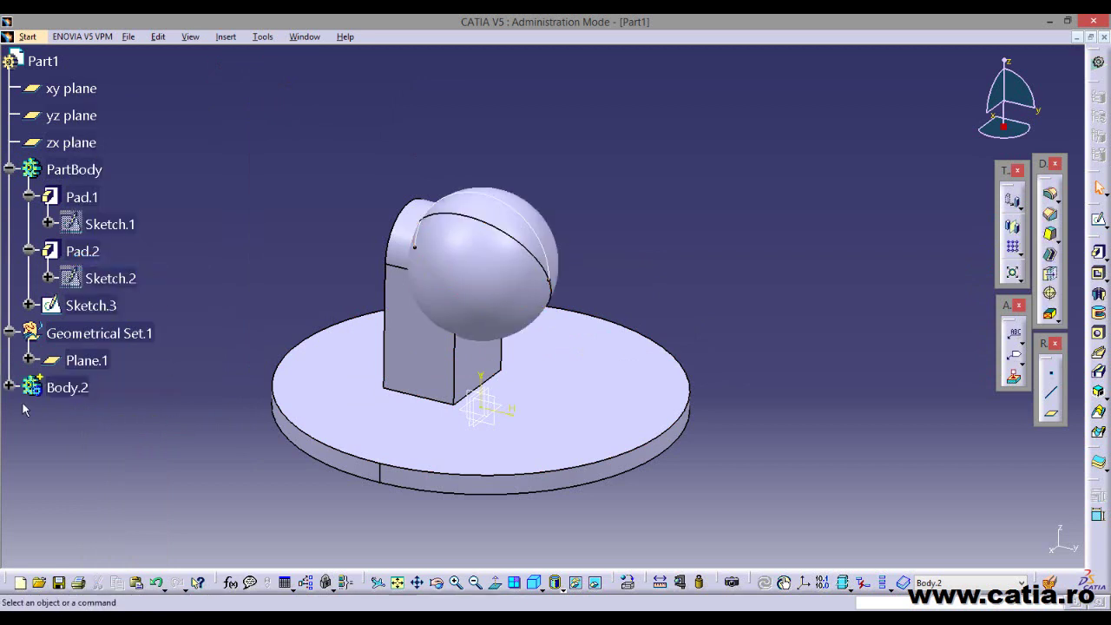
- Expand Body.2 and delete the leftover Sketch.3
{"action": "left_click", "coordinate": [9, 388]}
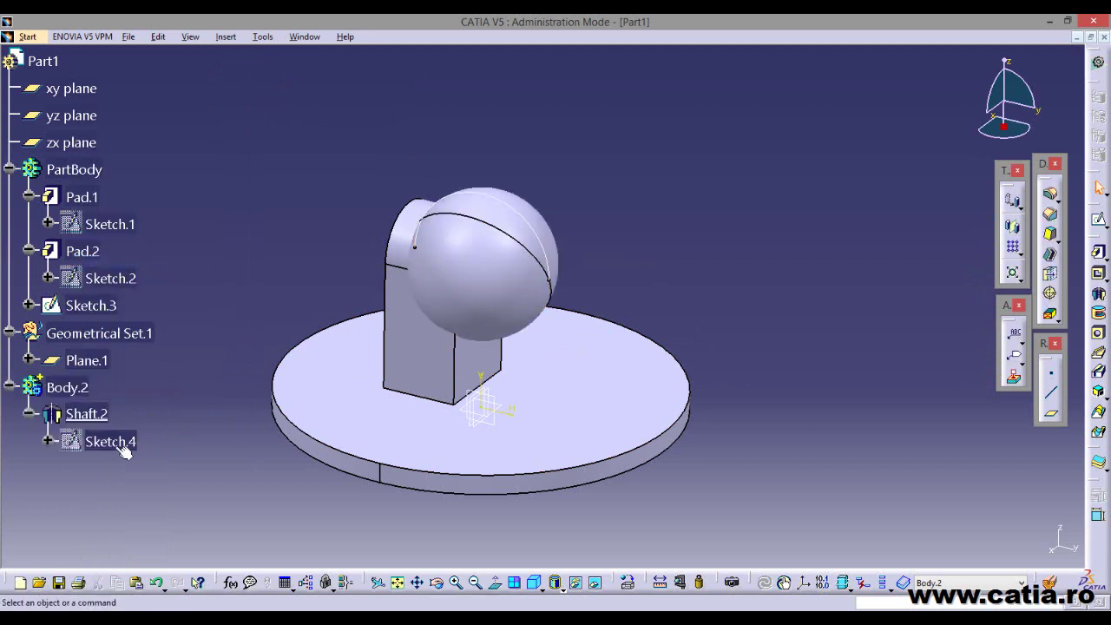
{"action": "right_click", "coordinate": [103, 307]}
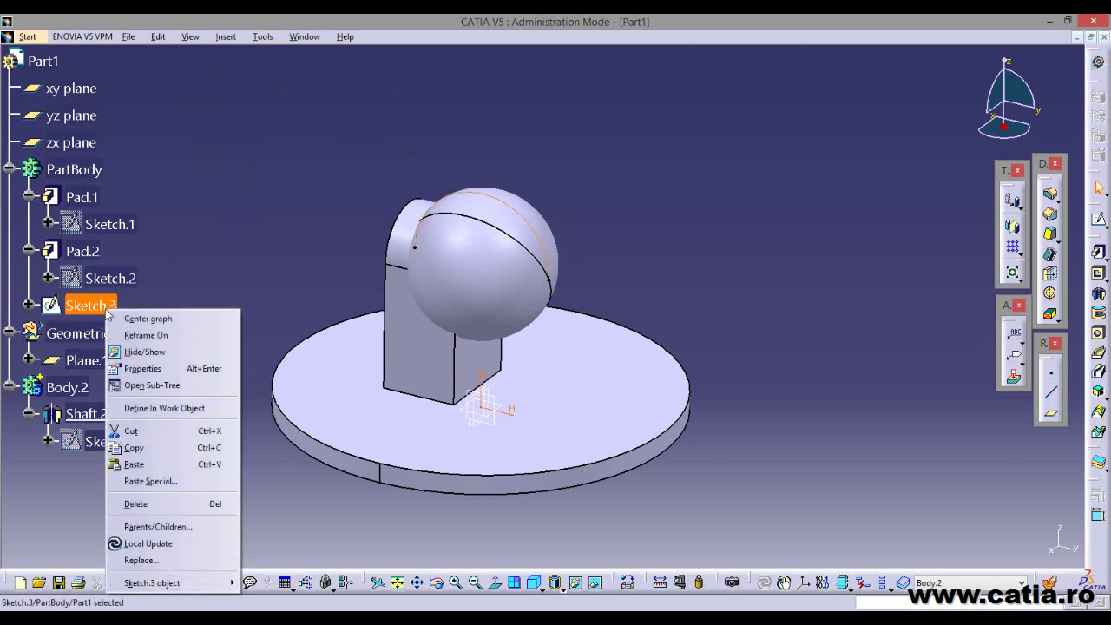
{"action": "left_click", "coordinate": [177, 505]}
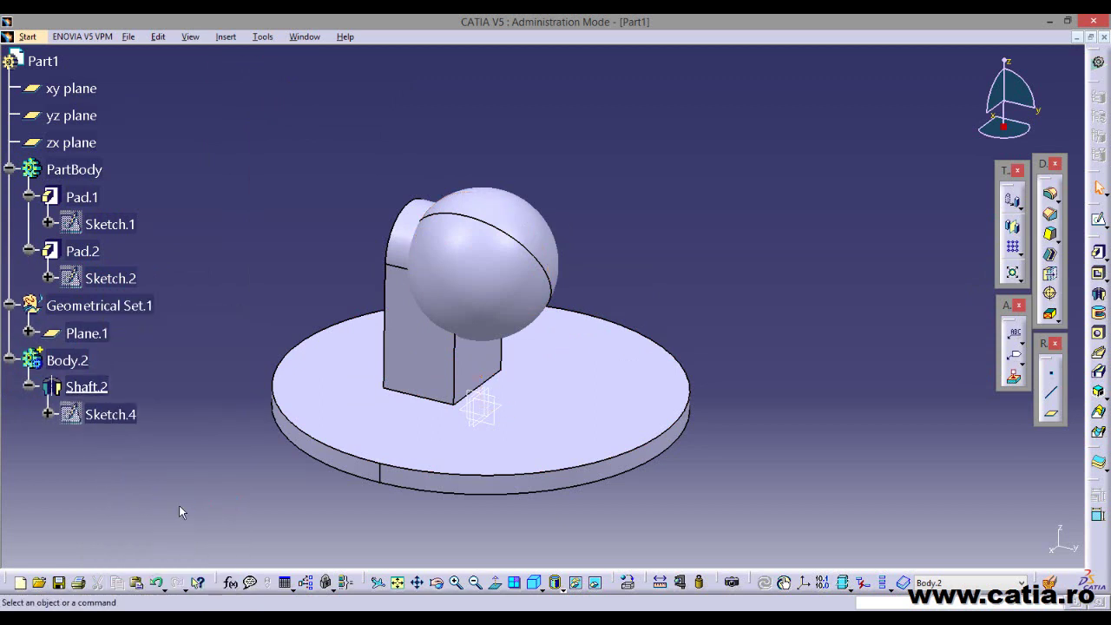
- Set Body.2's graphic fill colour to yellow in its Properties
{"action": "right_click", "coordinate": [87, 362]}
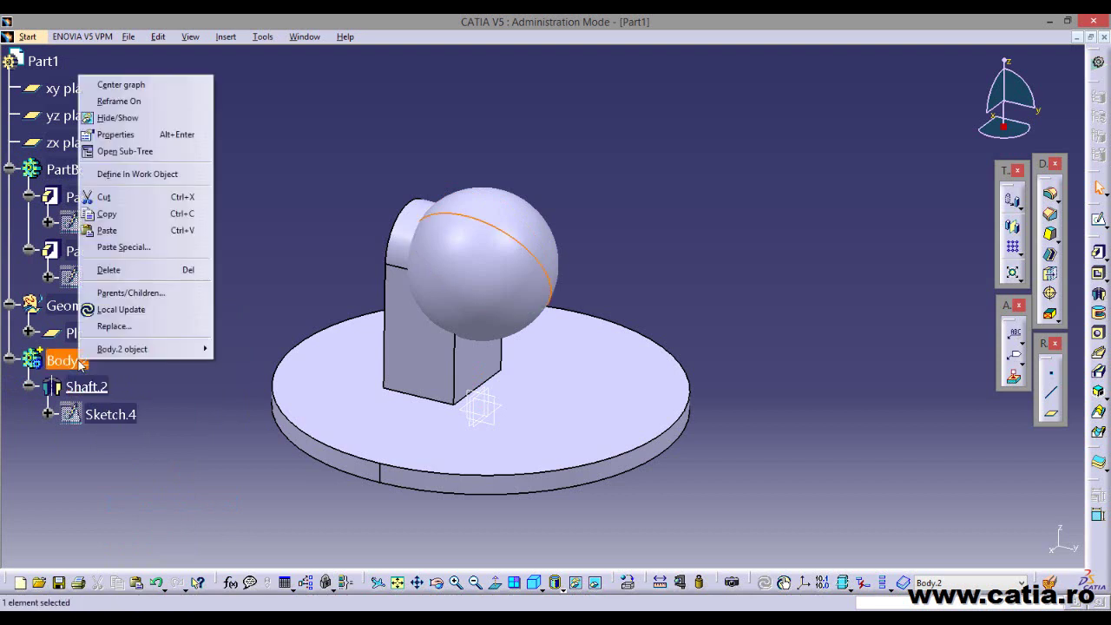
{"action": "left_click", "coordinate": [152, 136]}
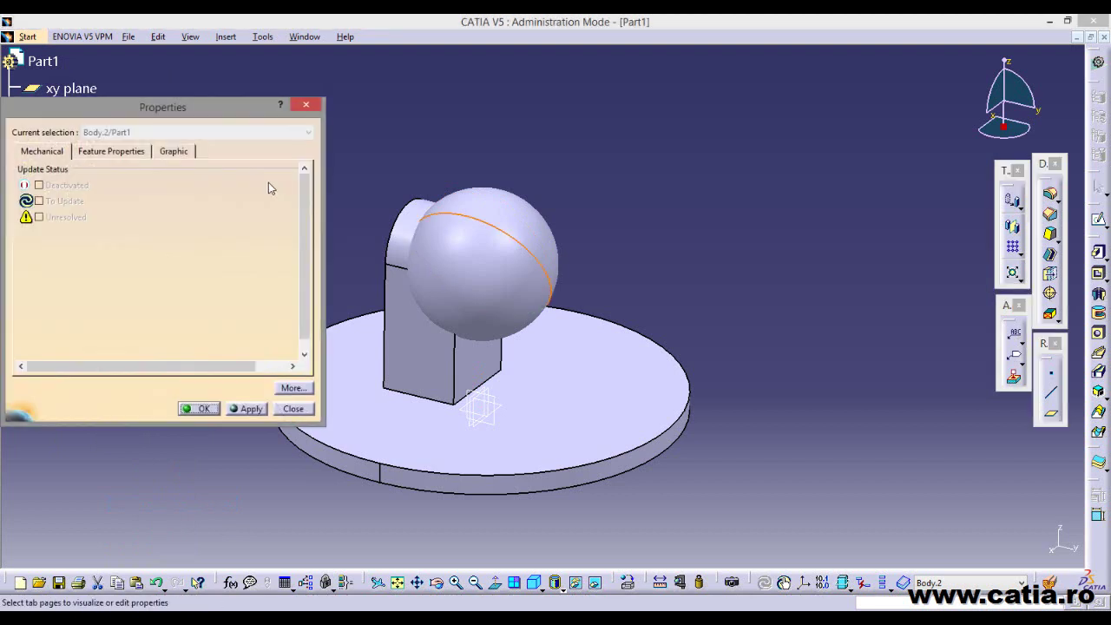
{"action": "left_click", "coordinate": [183, 150]}
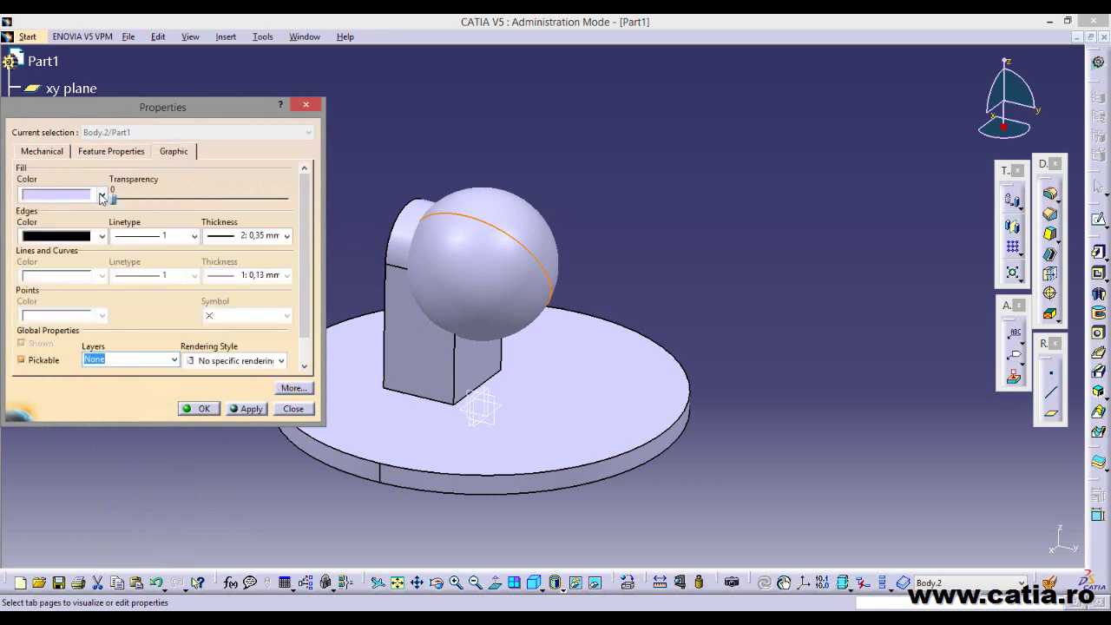
{"action": "left_click", "coordinate": [101, 195]}
{"action": "left_click", "coordinate": [91, 276]}
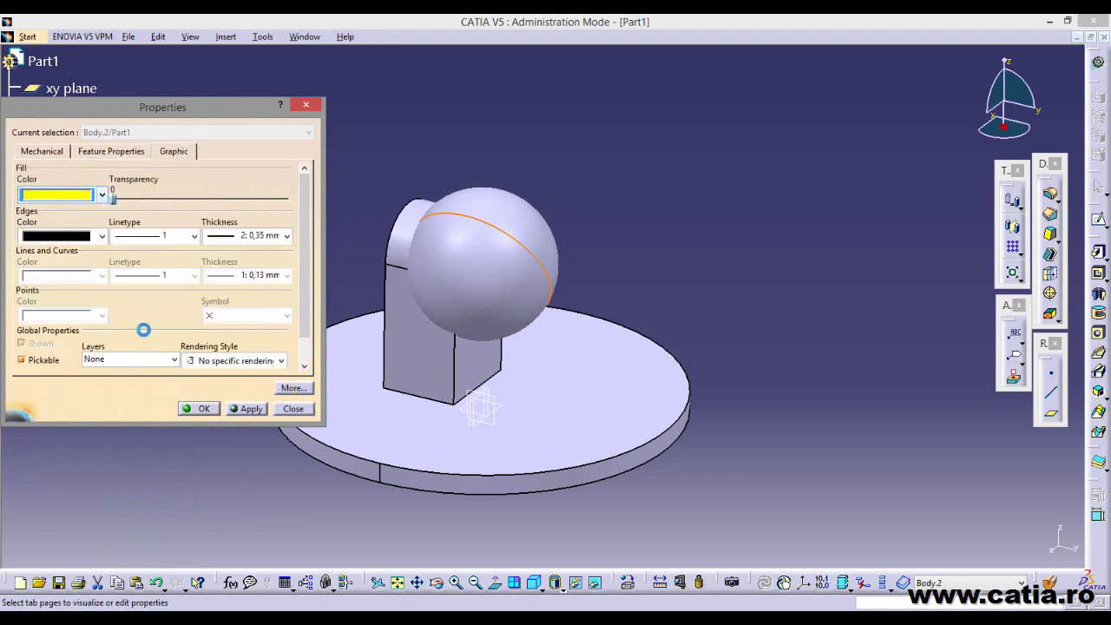
{"action": "left_click", "coordinate": [250, 409]}
{"action": "left_click", "coordinate": [199, 409]}
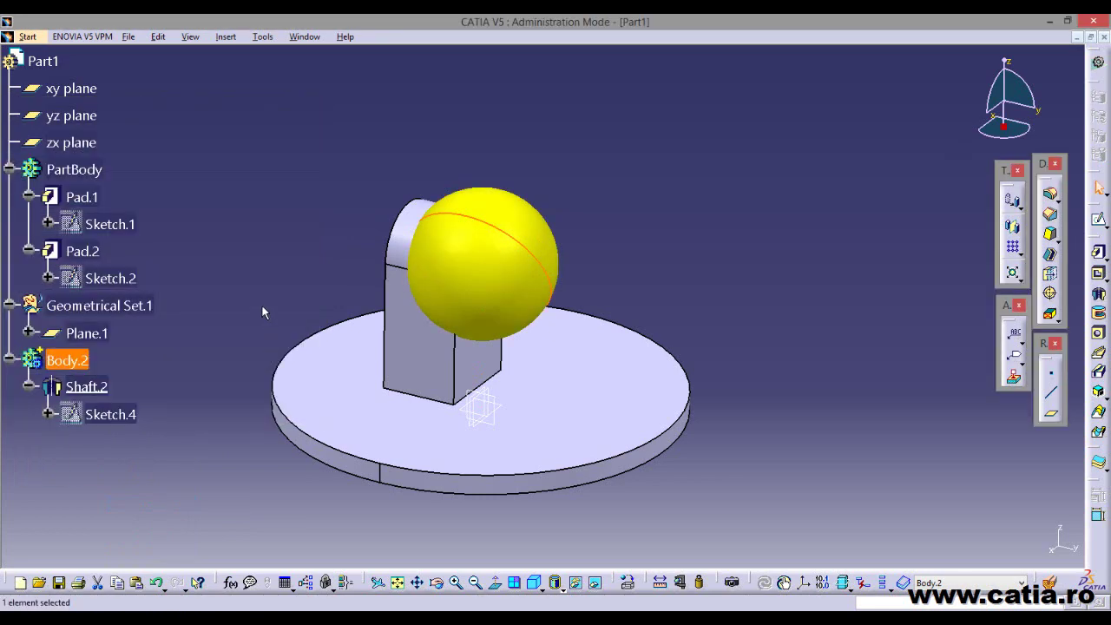
{"action": "left_click", "coordinate": [260, 301]}
{"action": "mouse_move", "coordinate": [258, 301]}
{"action": "middle_mouse_down"}
{"action": "mouse_move", "coordinate": [686, 371]}
{"action": "mouse_move", "coordinate": [759, 372]}
{"action": "middle_mouse_up"}
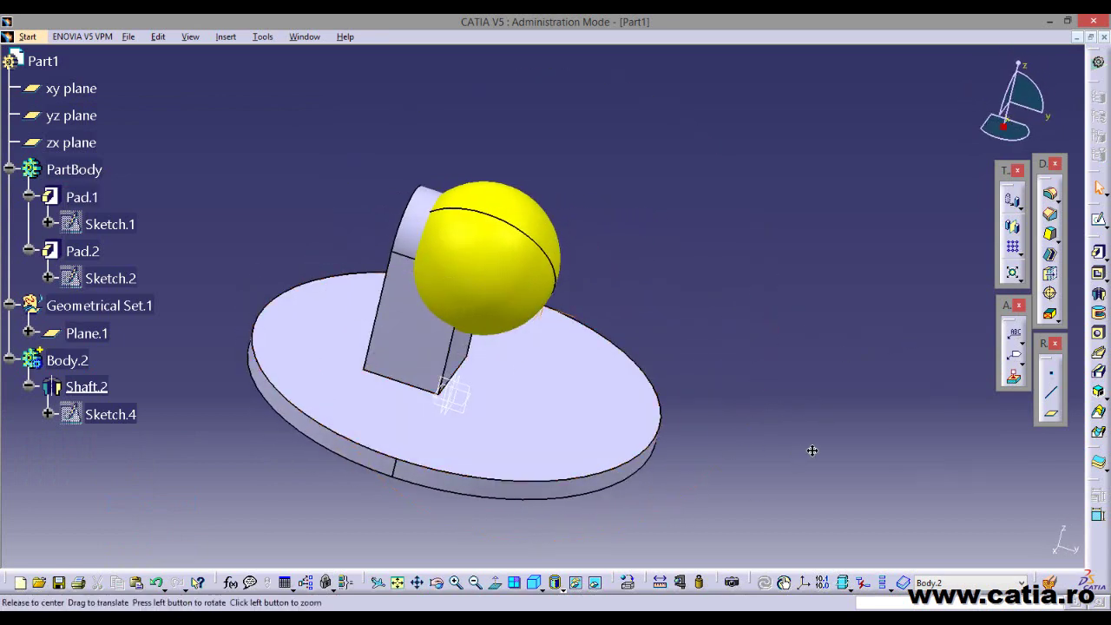
{"action": "left_click", "coordinate": [226, 37]}
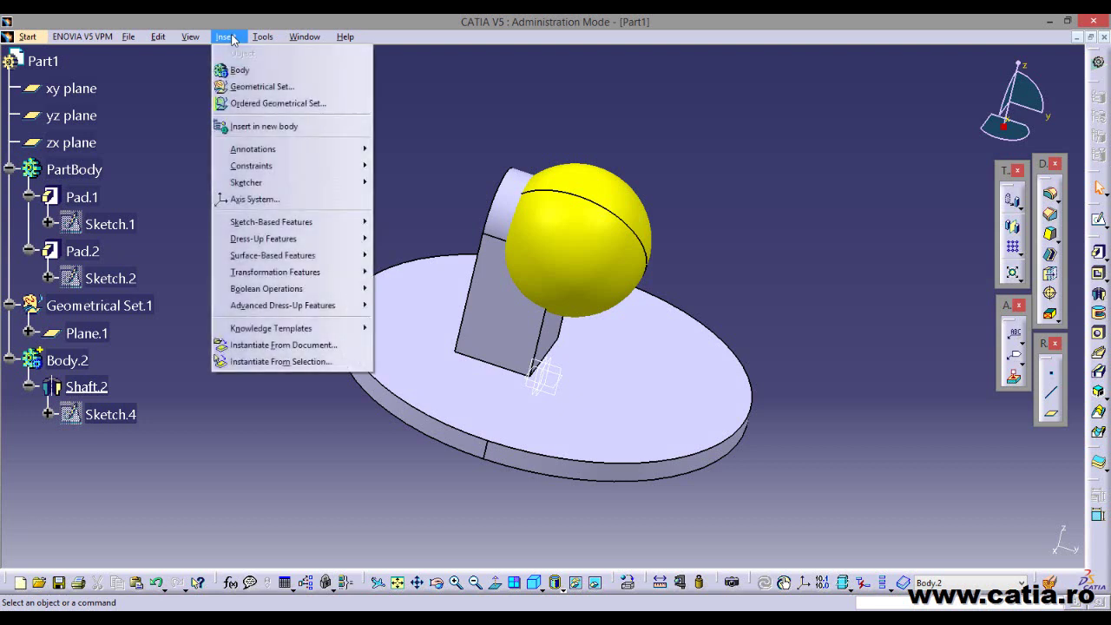
{"action": "mouse_move", "coordinate": [266, 288]}
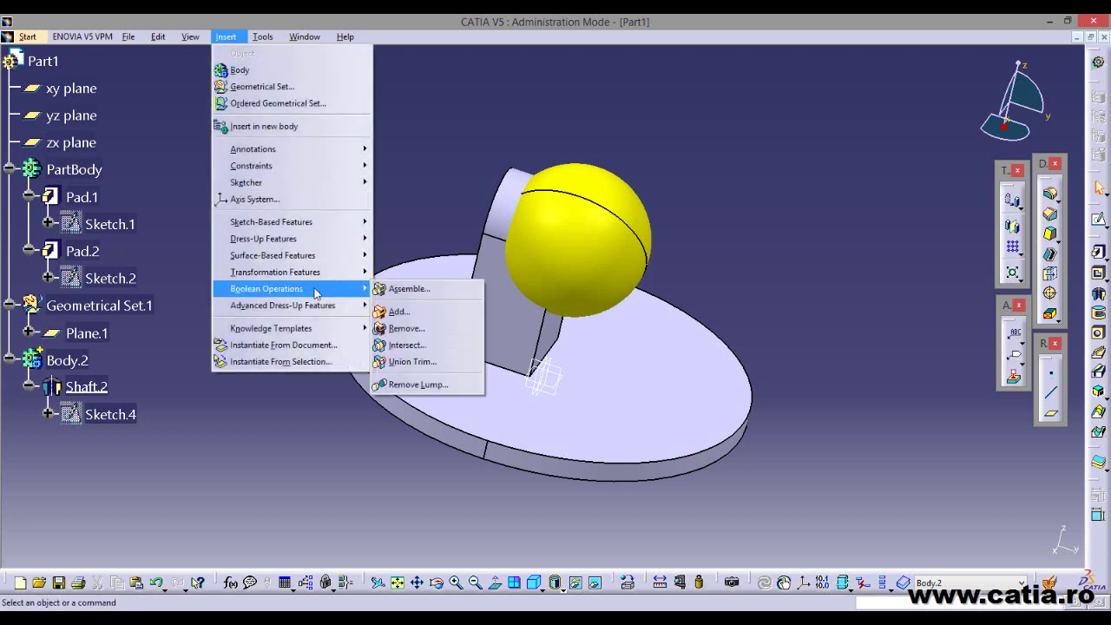
- Boolean Remove Body.2 from PartBody, creating Remove.1 and the spherical scoop in the lug
{"action": "left_click", "coordinate": [445, 330]}
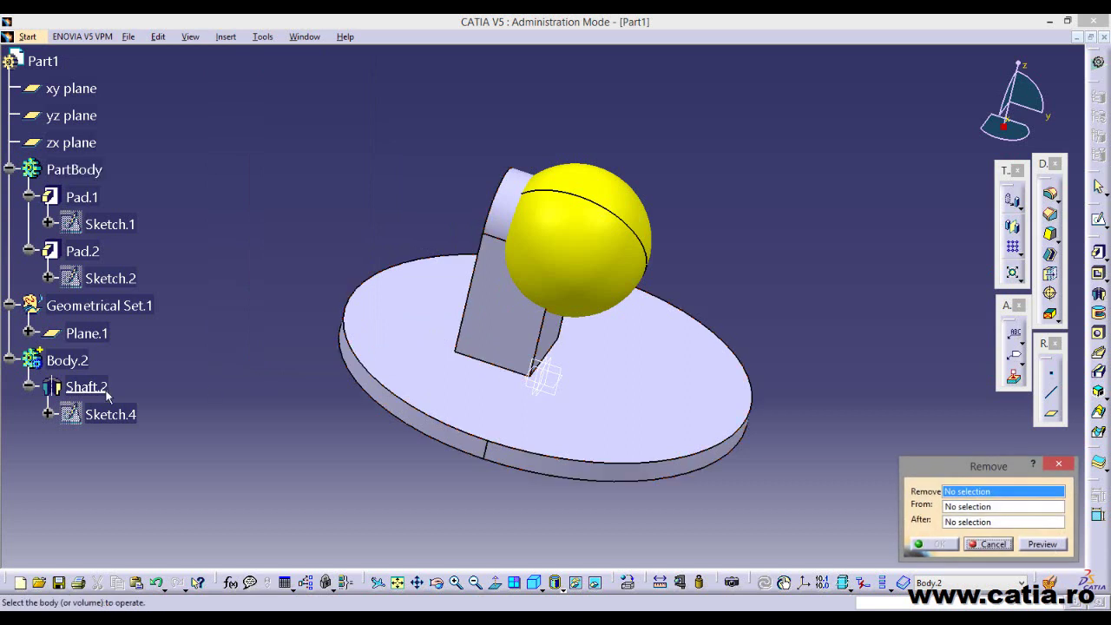
{"action": "left_click", "coordinate": [73, 362]}
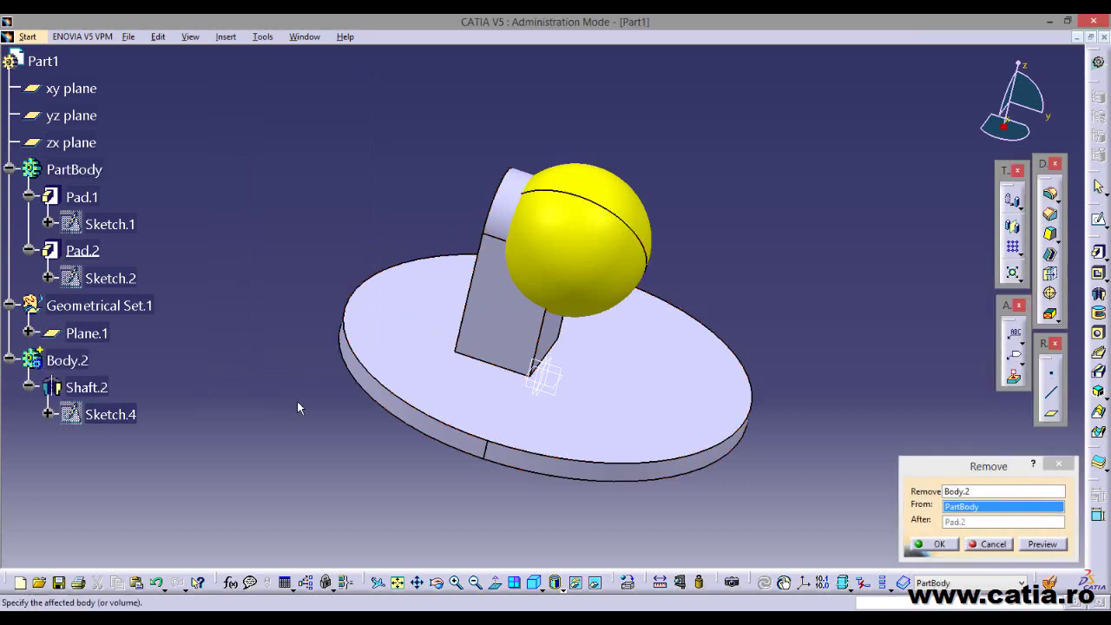
{"action": "left_click", "coordinate": [1041, 543]}
{"action": "mouse_move", "coordinate": [803, 356]}
{"action": "middle_mouse_down"}
{"action": "mouse_move", "coordinate": [500, 316]}
{"action": "mouse_move", "coordinate": [707, 310]}
{"action": "middle_mouse_up"}
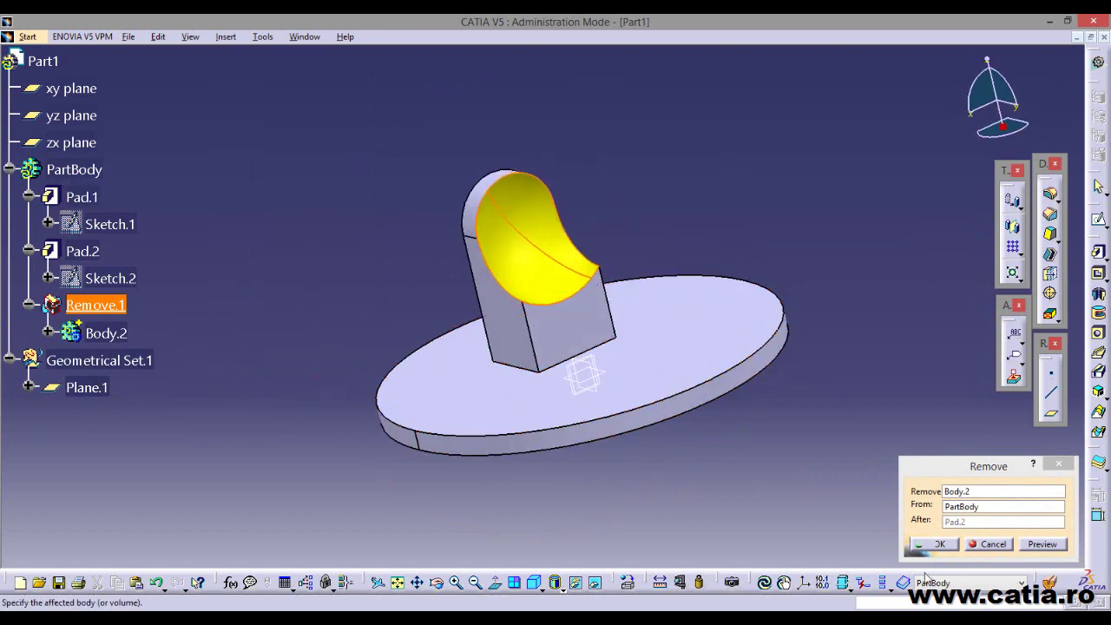
{"action": "left_click", "coordinate": [940, 545]}
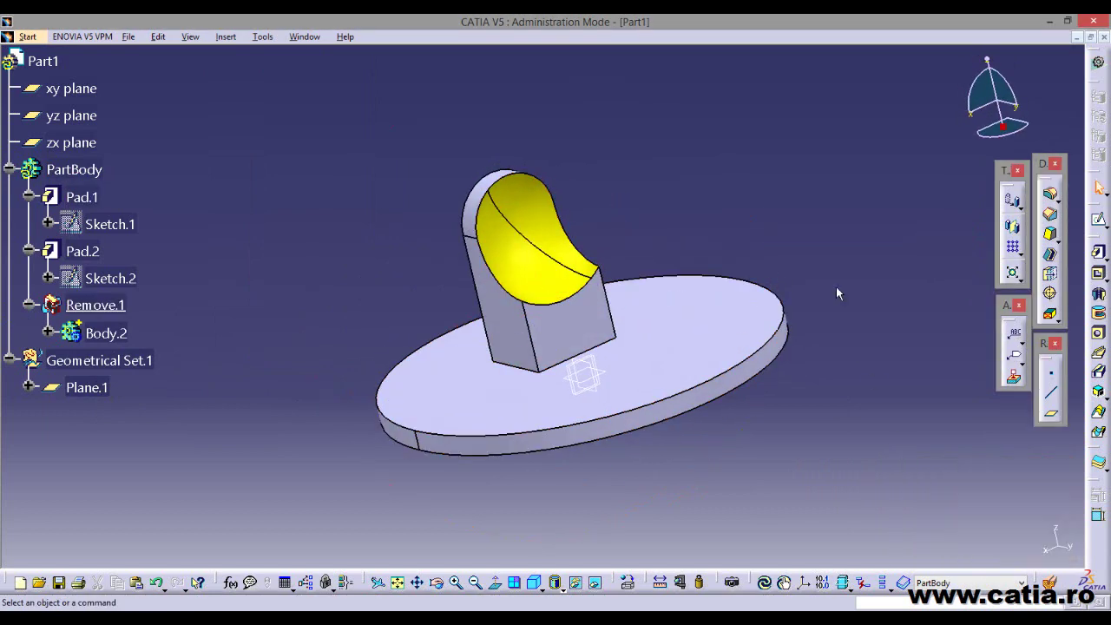
{"action": "left_click", "coordinate": [91, 171]}
- Change PartBody's fill colour to light grey in its Properties
{"action": "right_click", "coordinate": [91, 171]}
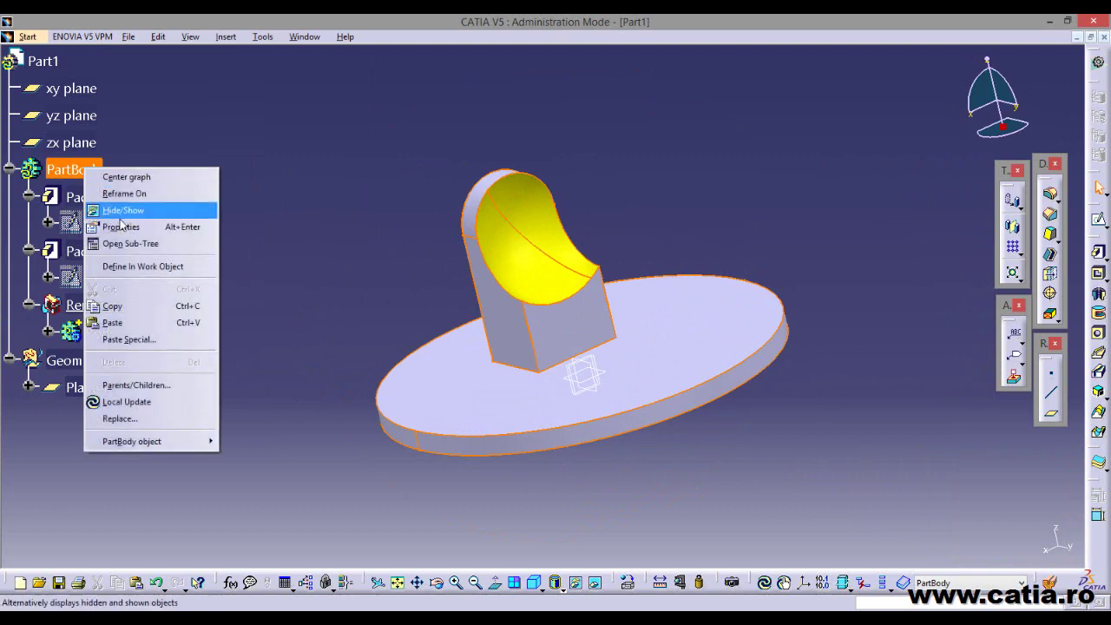
{"action": "left_click", "coordinate": [139, 226]}
{"action": "left_click", "coordinate": [101, 195]}
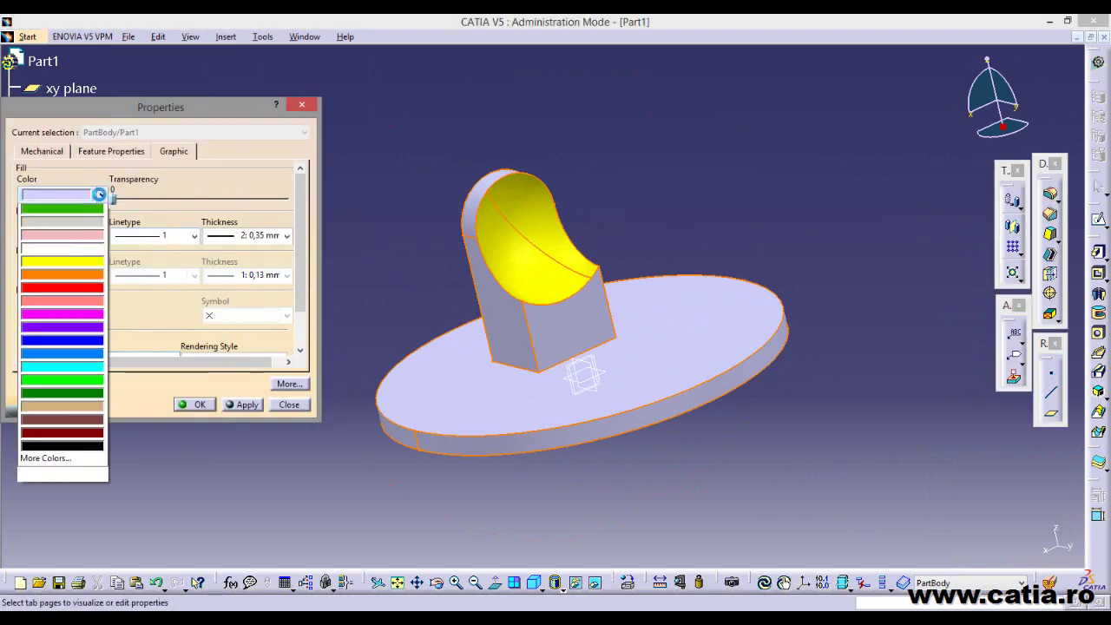
{"action": "left_click", "coordinate": [91, 240]}
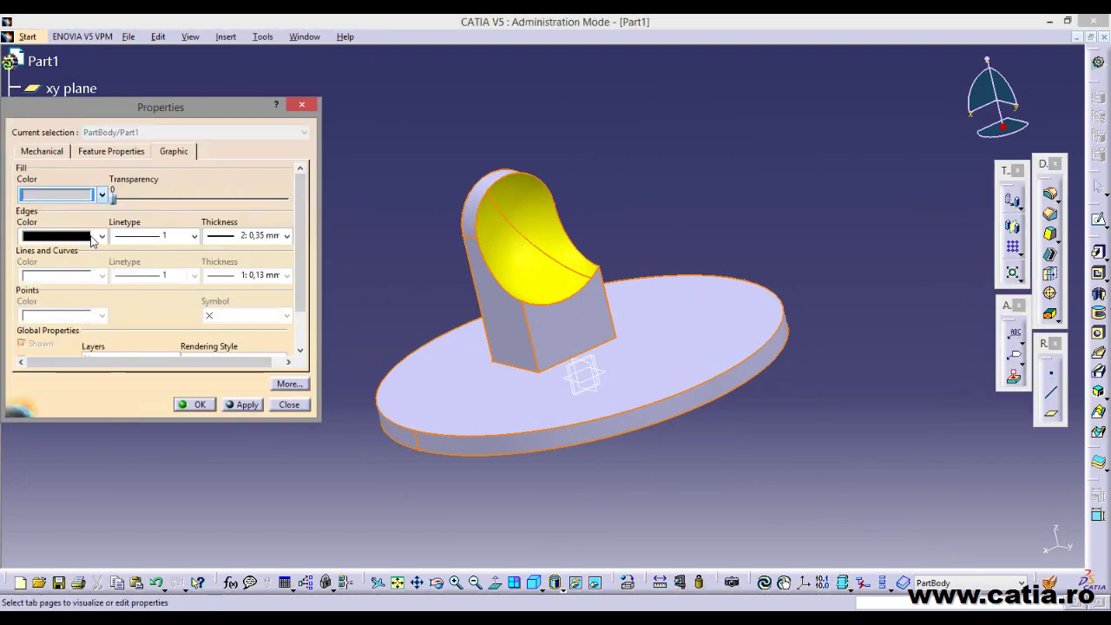
{"action": "left_click", "coordinate": [199, 405]}
{"action": "left_click", "coordinate": [253, 329]}
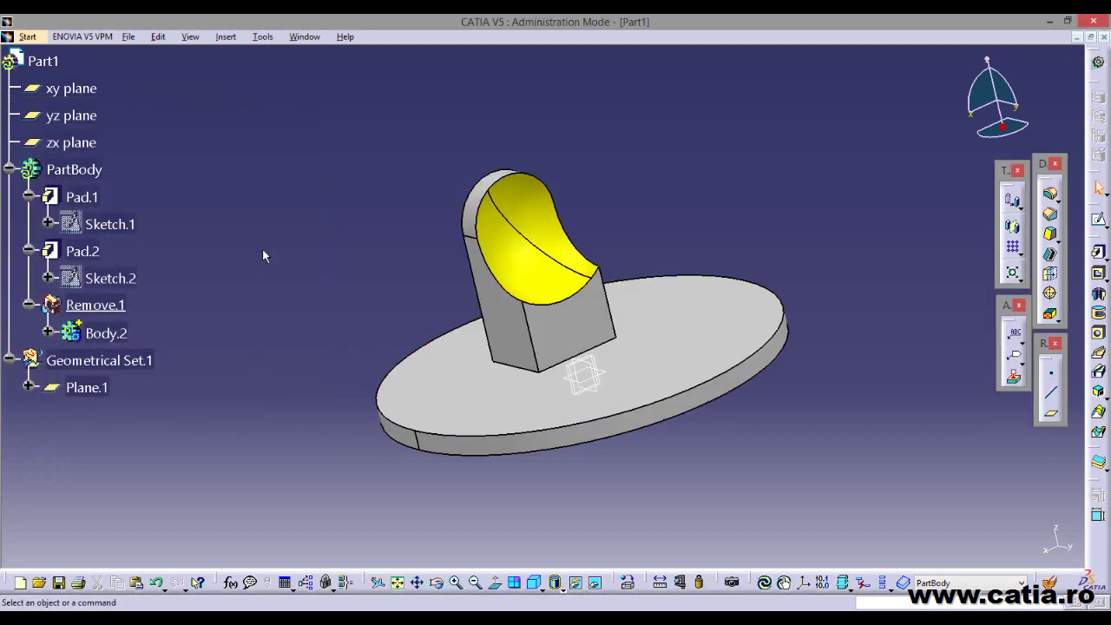
{"action": "mouse_move", "coordinate": [264, 250]}
{"action": "middle_mouse_down"}
{"action": "mouse_move", "coordinate": [363, 331]}
{"action": "mouse_move", "coordinate": [573, 376]}
{"action": "mouse_move", "coordinate": [371, 313]}
{"action": "mouse_move", "coordinate": [419, 283]}
{"action": "middle_mouse_up"}
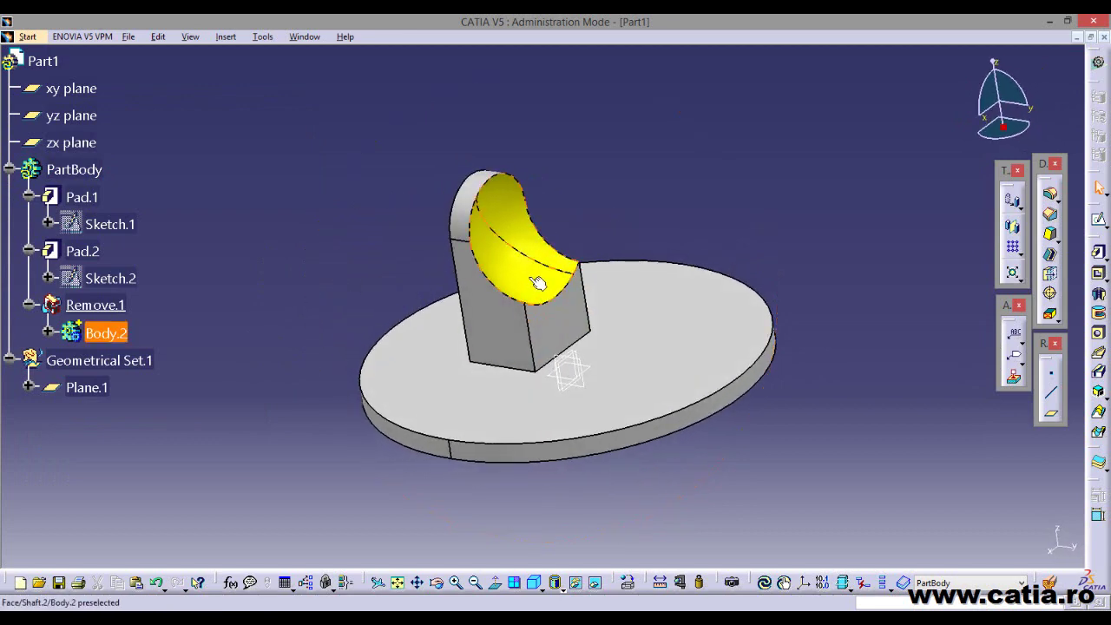
- Recolour the spherical scoop face grey to match the lug and disc
{"action": "right_click", "coordinate": [532, 282]}
{"action": "left_click", "coordinate": [567, 337]}
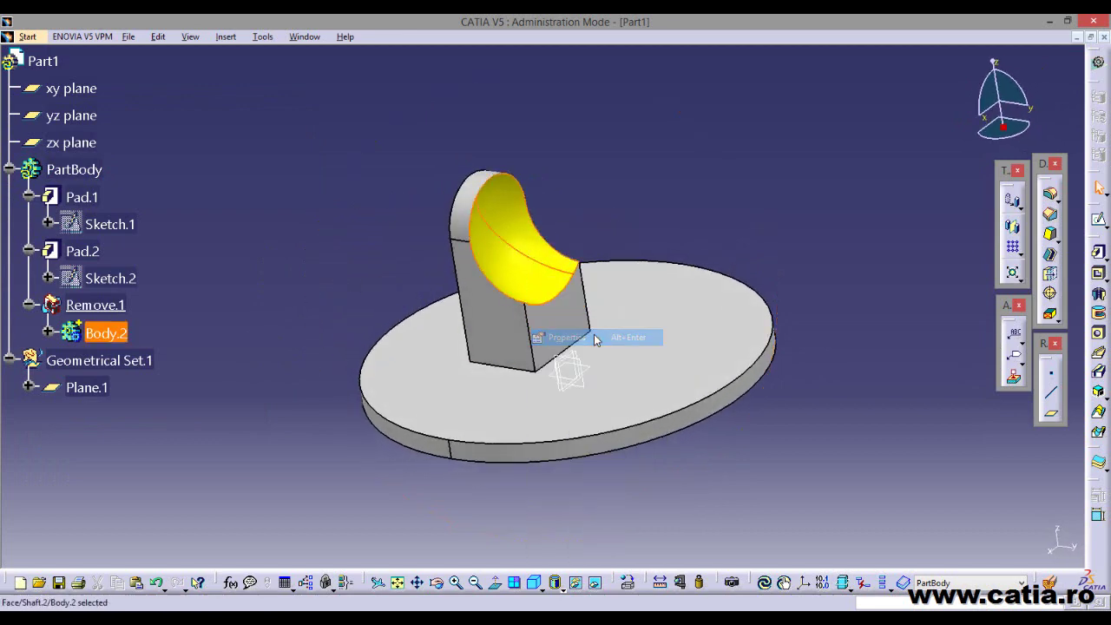
{"action": "left_click", "coordinate": [102, 195]}
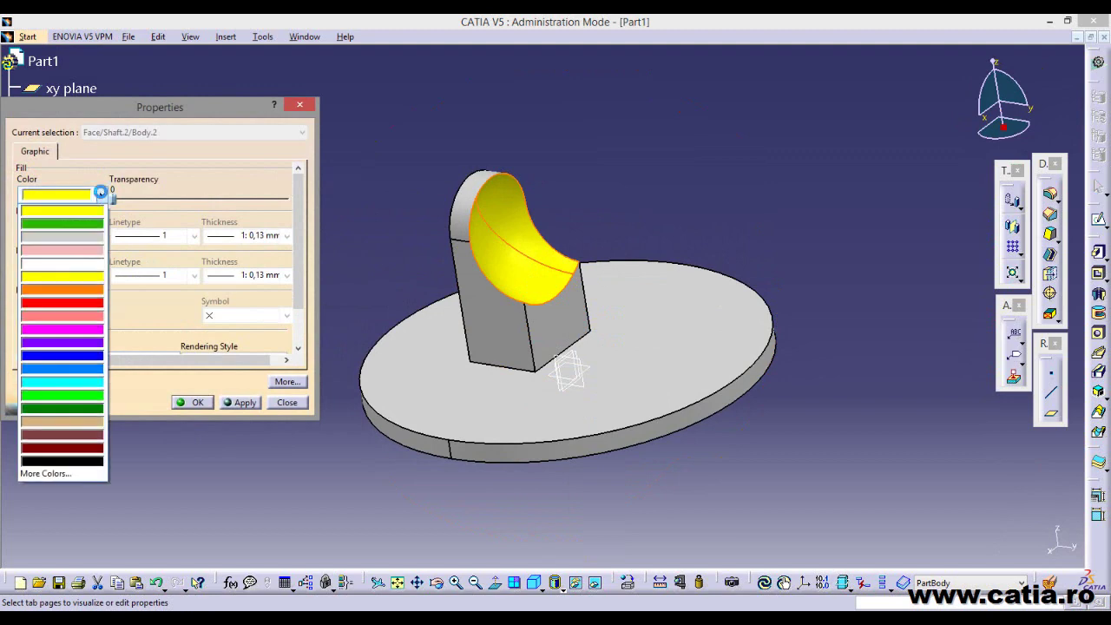
{"action": "left_click", "coordinate": [98, 237]}
{"action": "left_click", "coordinate": [240, 403]}
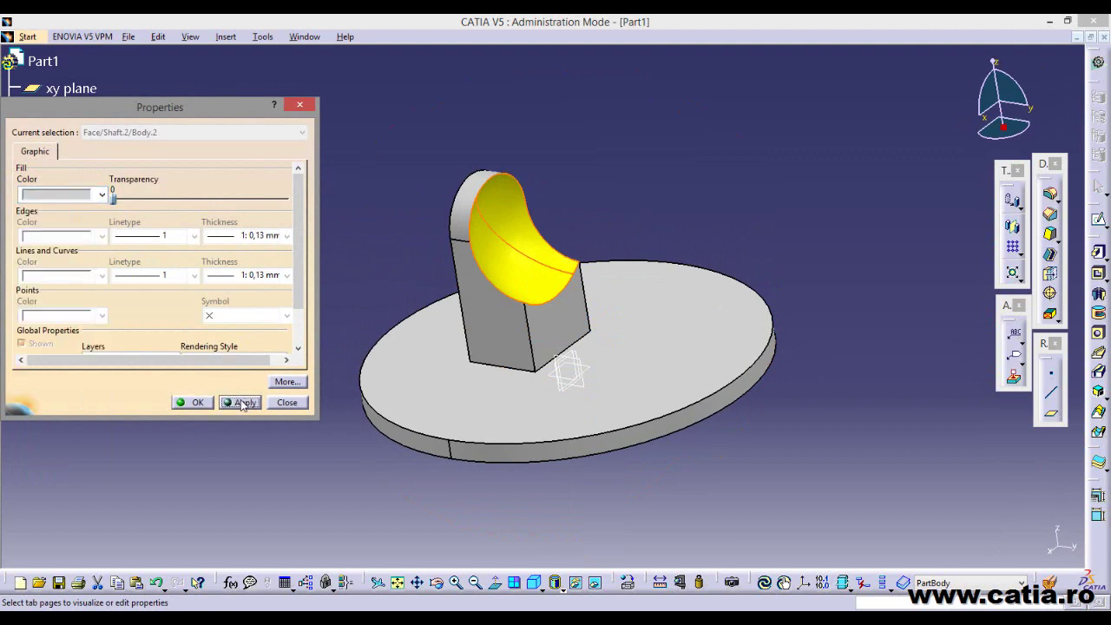
{"action": "left_click", "coordinate": [200, 403]}
{"action": "middle_click_drag", "start_coordinate": [310, 307], "coordinate": [383, 334]}
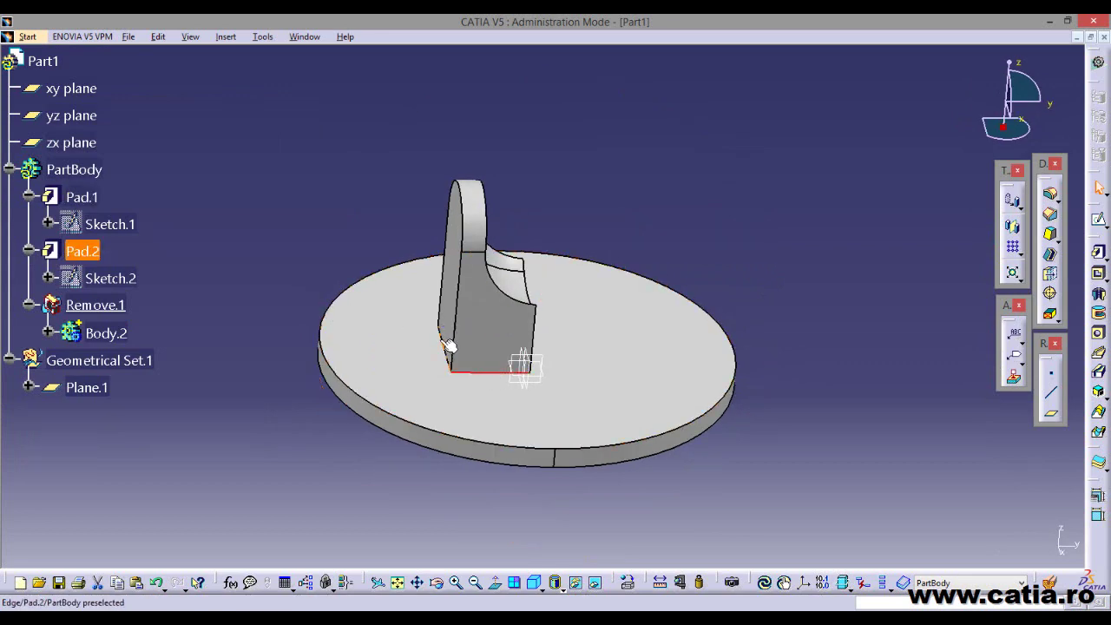
- Start an Edge Fillet on the four lug edges and check the reference drawing for the radius
{"action": "middle_click_drag", "start_coordinate": [430, 276], "coordinate": [445, 313]}
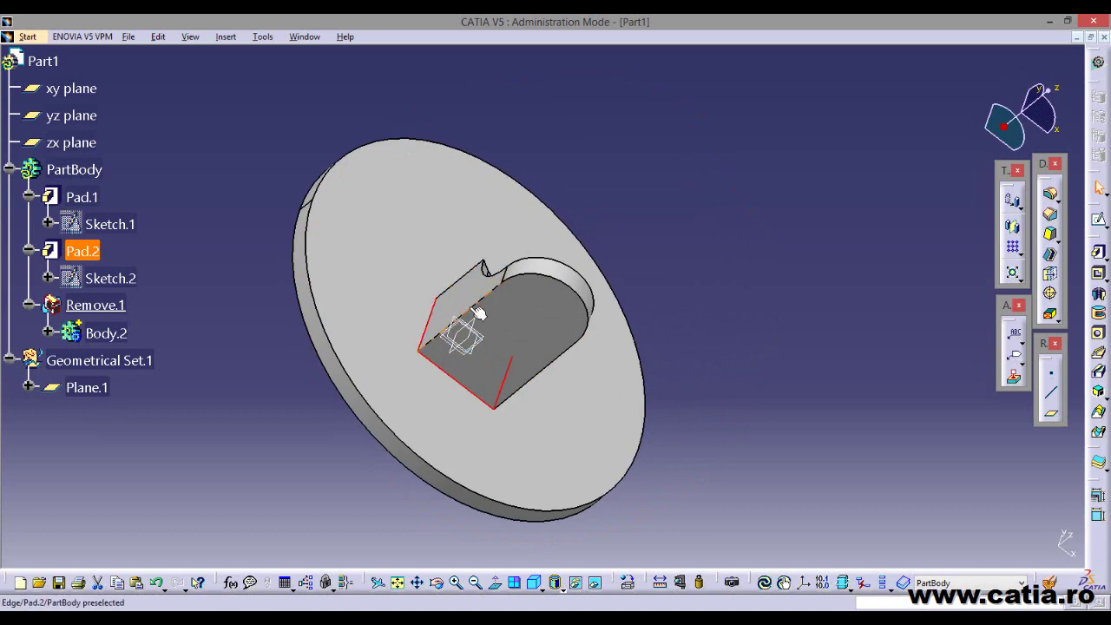
{"action": "mouse_move", "coordinate": [480, 313]}
{"action": "middle_mouse_down"}
{"action": "mouse_move", "coordinate": [466, 358]}
{"action": "mouse_move", "coordinate": [335, 330]}
{"action": "mouse_move", "coordinate": [442, 379]}
{"action": "mouse_move", "coordinate": [575, 397]}
{"action": "mouse_move", "coordinate": [627, 337]}
{"action": "middle_mouse_up"}
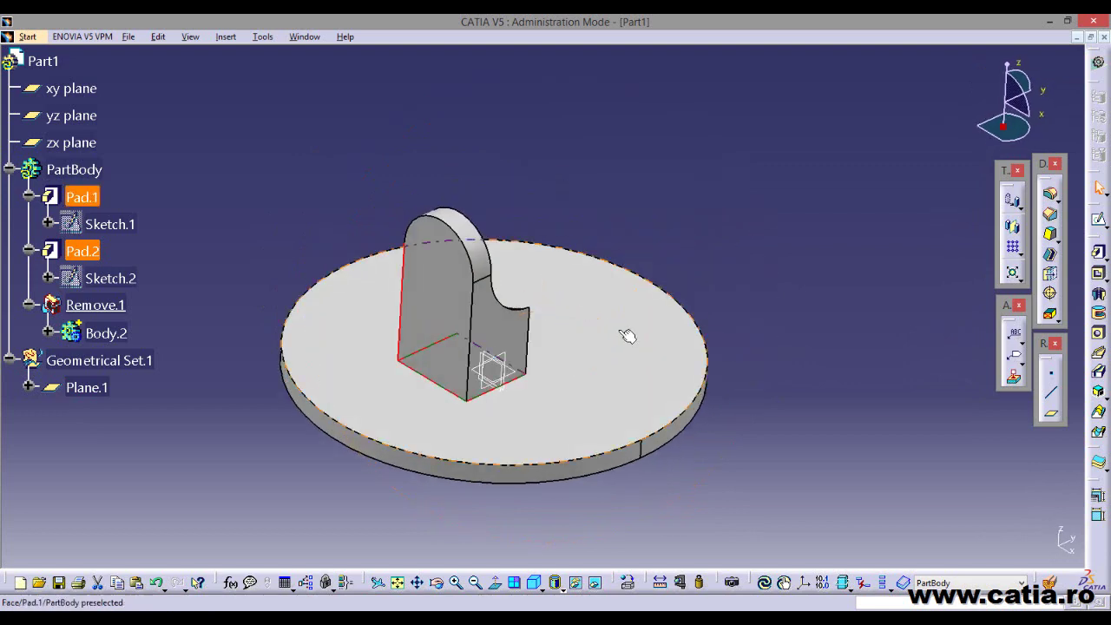
{"action": "left_click", "coordinate": [1052, 196]}
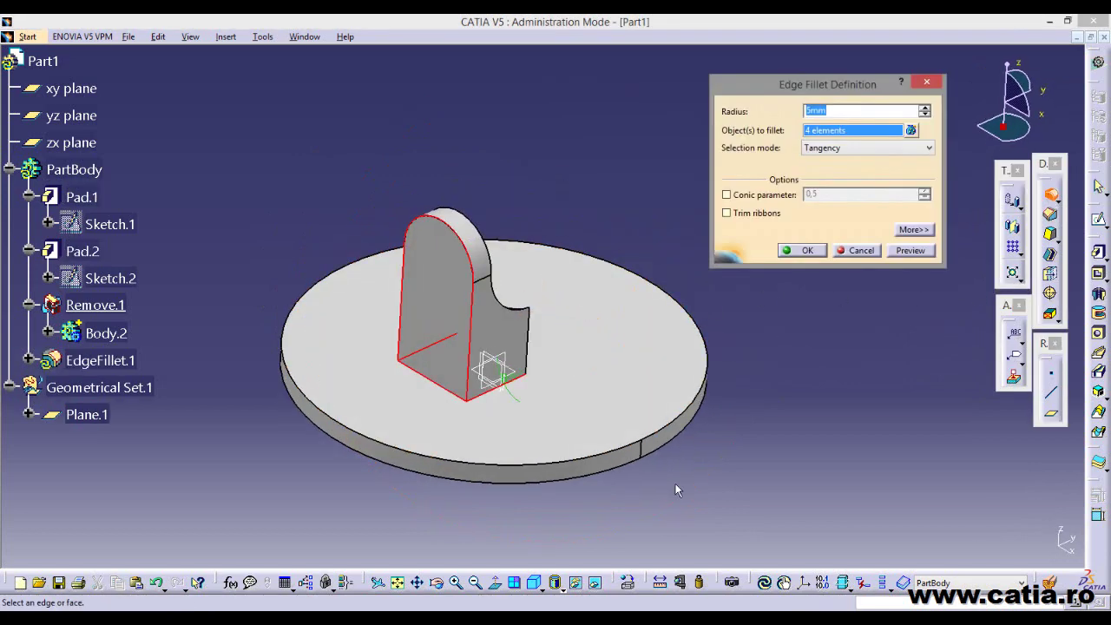
{"action": "key", "text": "alt+Tab"}
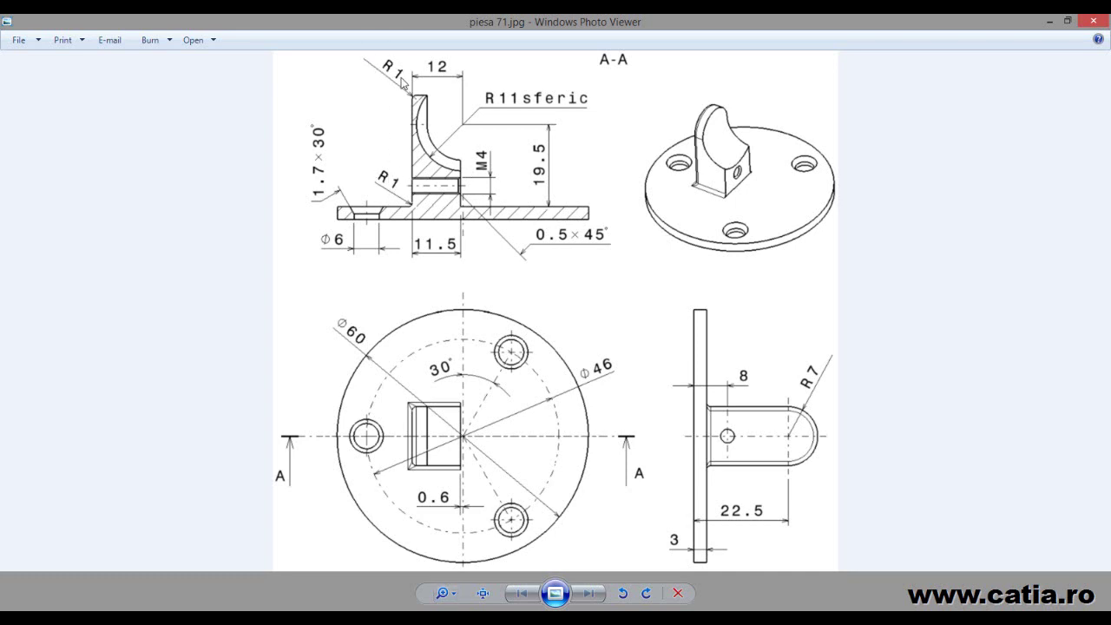
- Replace the 5 mm radius with 1 mm and confirm EdgeFillet.1 on the four lug edges
{"action": "key", "text": "alt+Tab"}
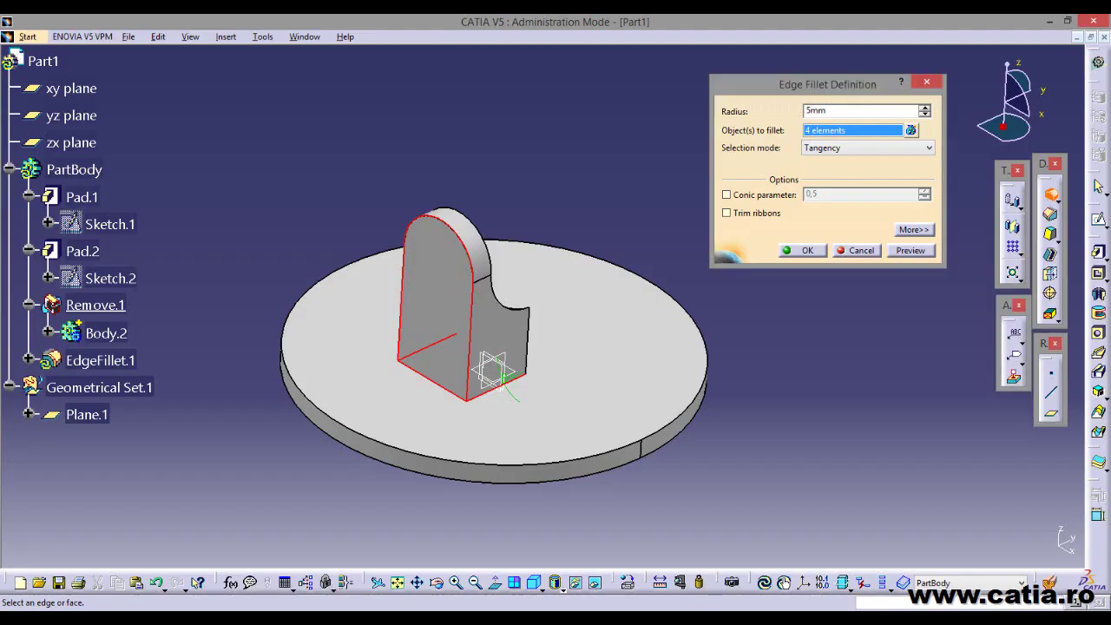
{"action": "left_click", "coordinate": [840, 111]}
{"action": "left_click_drag", "start_coordinate": [840, 111], "coordinate": [773, 110]}
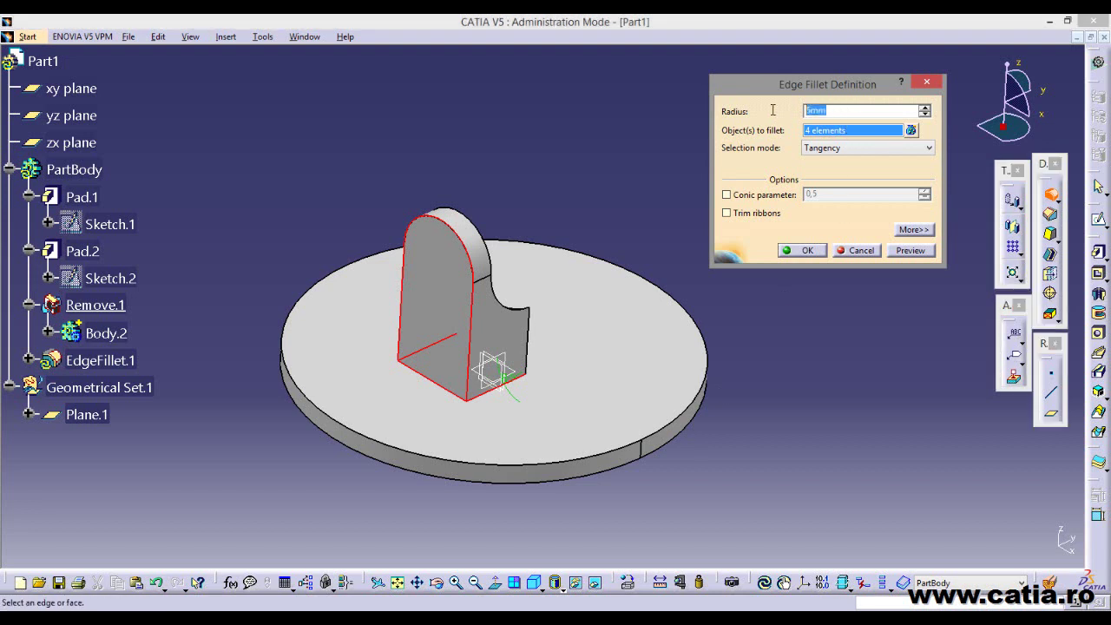
{"action": "type", "text": "1"}
{"action": "left_click", "coordinate": [903, 253]}
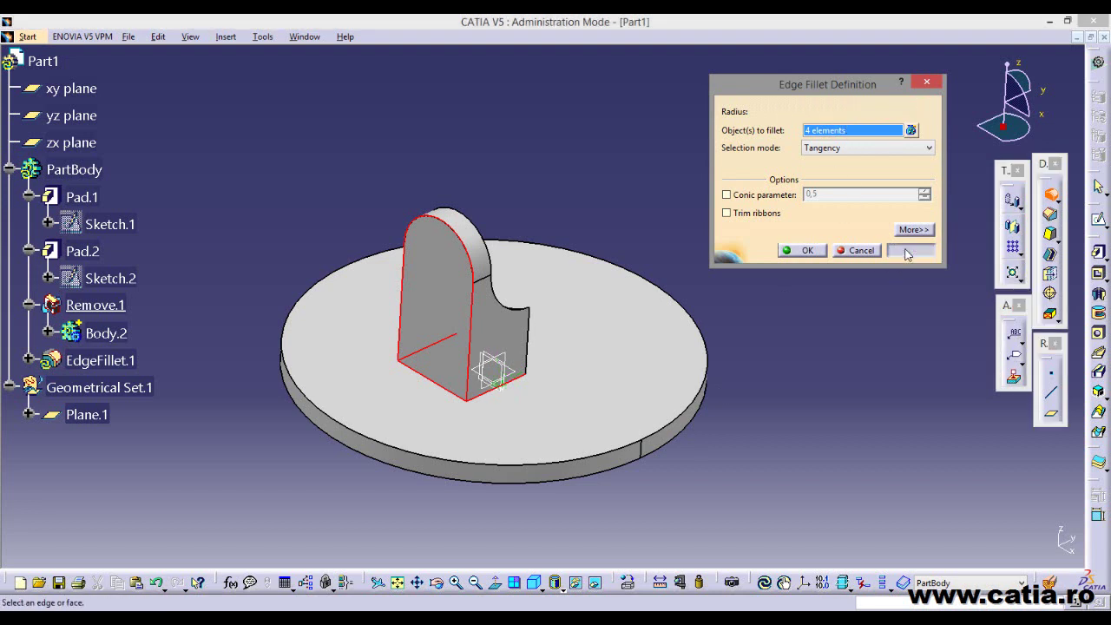
{"action": "mouse_move", "coordinate": [838, 340]}
{"action": "middle_mouse_down"}
{"action": "mouse_move", "coordinate": [811, 330]}
{"action": "mouse_move", "coordinate": [816, 321]}
{"action": "middle_mouse_up"}
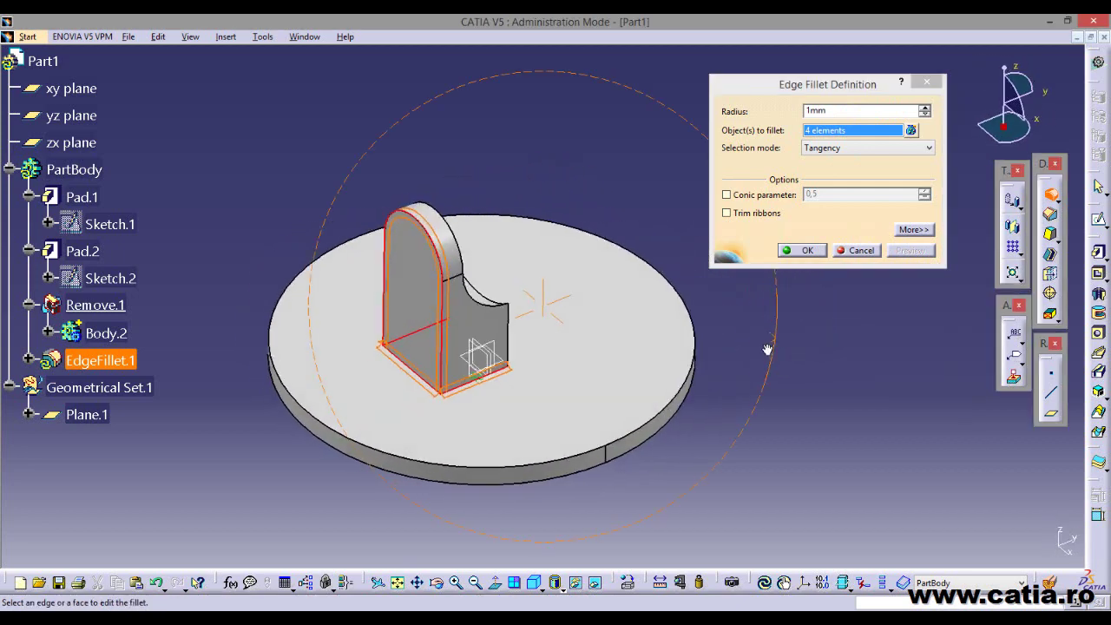
{"action": "left_click", "coordinate": [802, 250]}
{"action": "left_click", "coordinate": [803, 362]}
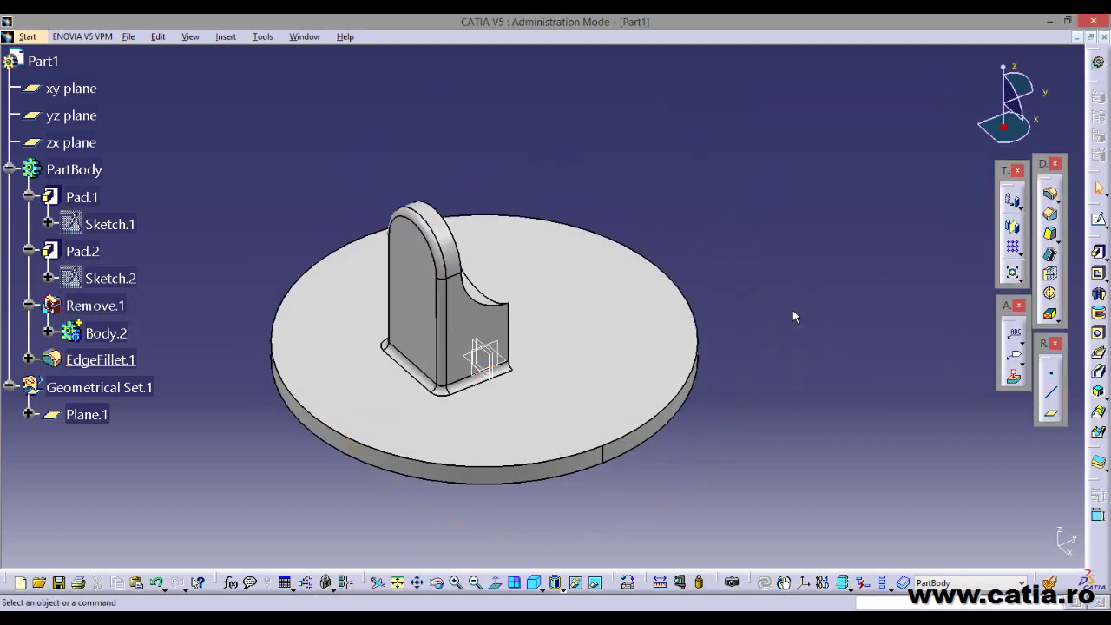
{"action": "middle_click_drag", "start_coordinate": [793, 310], "coordinate": [616, 387]}
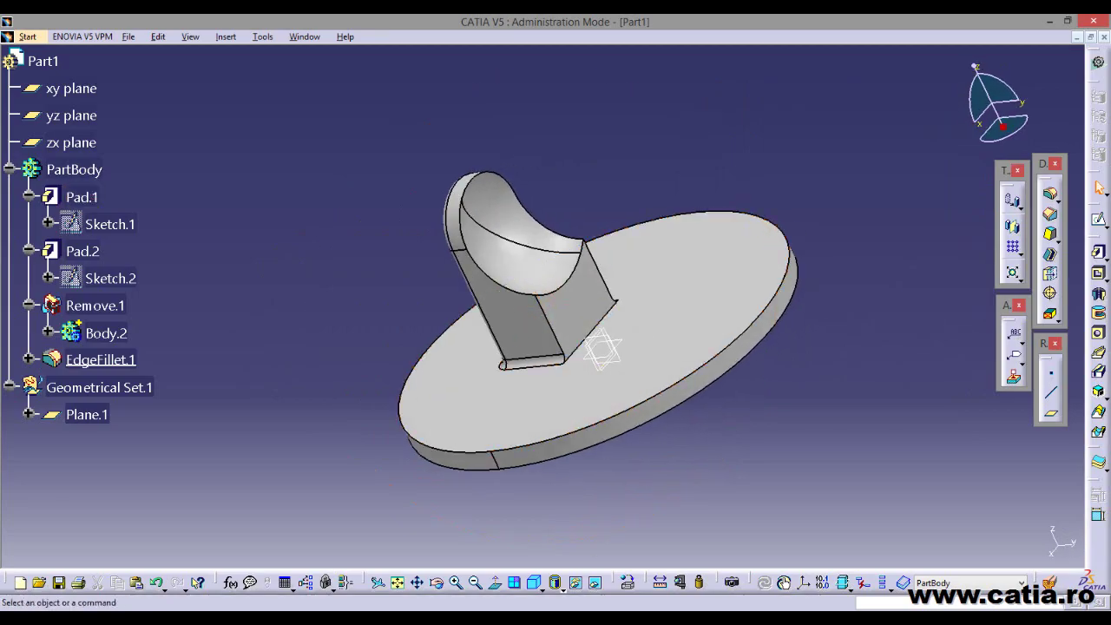
{"action": "key", "text": "alt+Tab"}
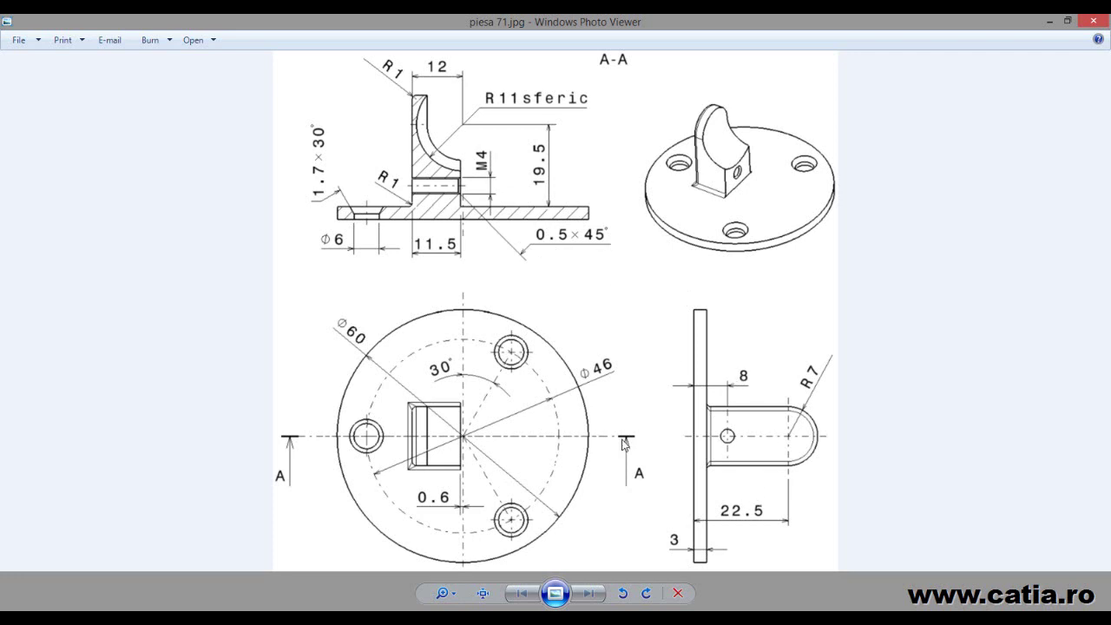
{"action": "key", "text": "alt+Tab"}
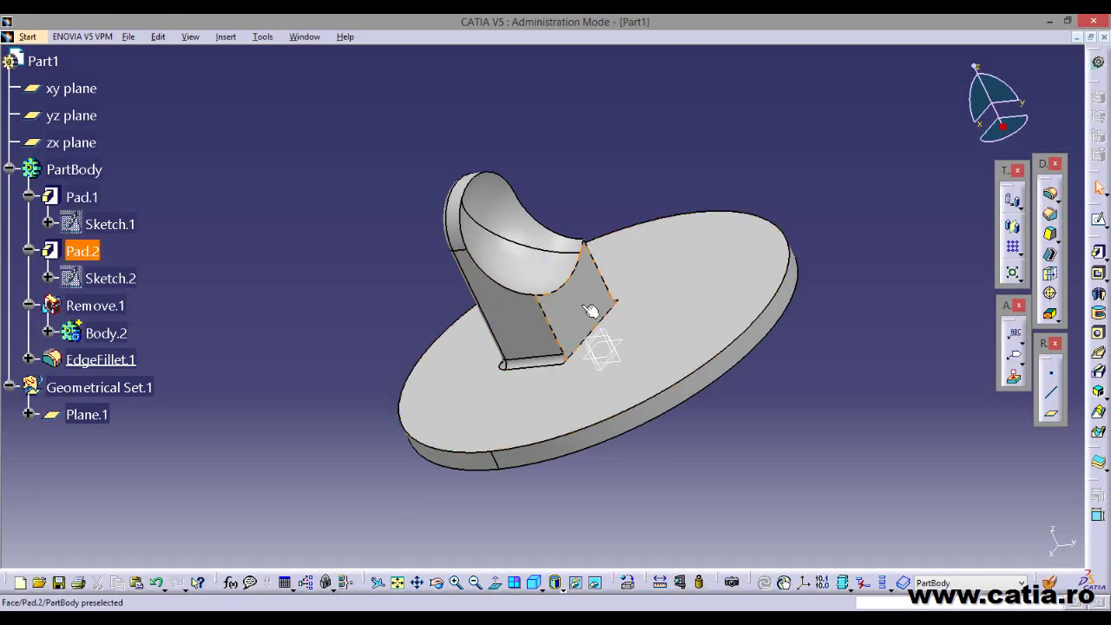
- Start a hole on the lug's side face and enter its positioning sketch
{"action": "left_click", "coordinate": [582, 306]}
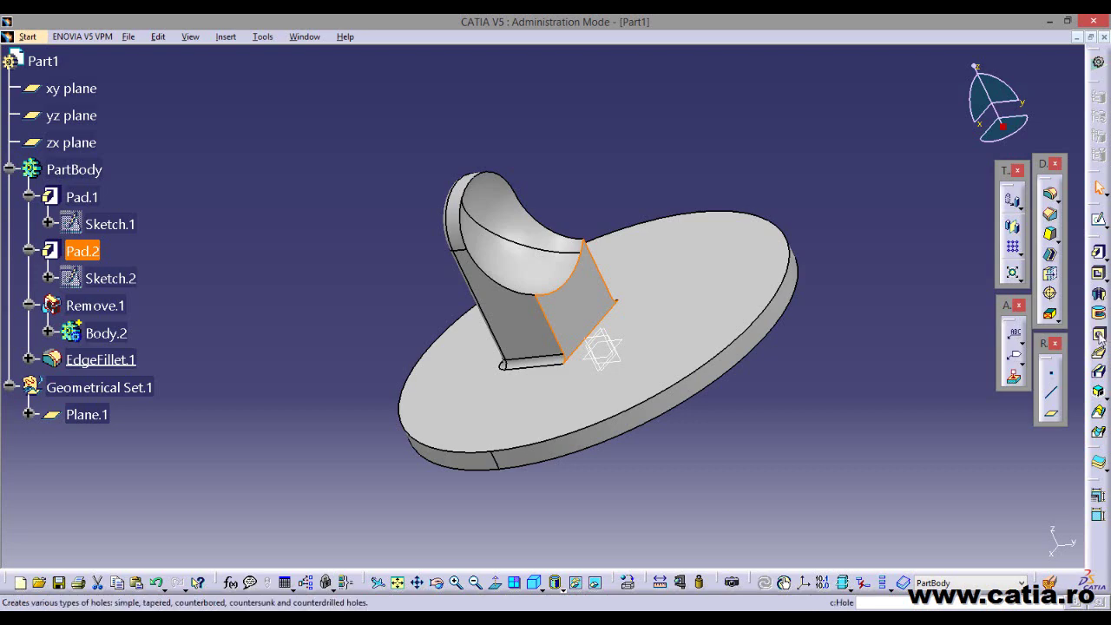
{"action": "left_click", "coordinate": [1100, 338]}
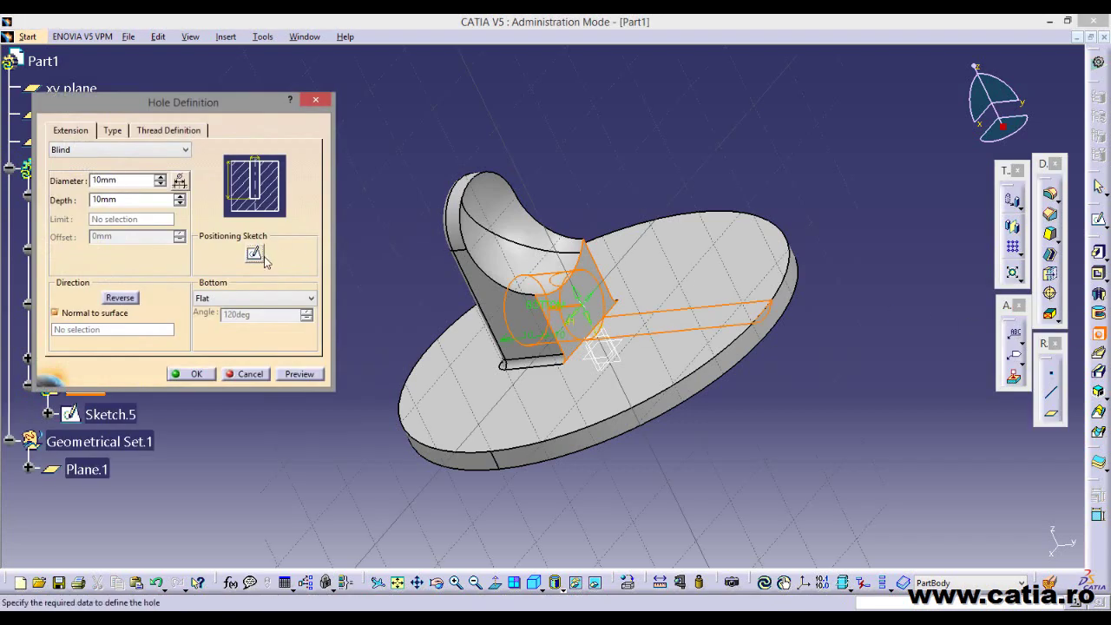
{"action": "left_click", "coordinate": [254, 254]}
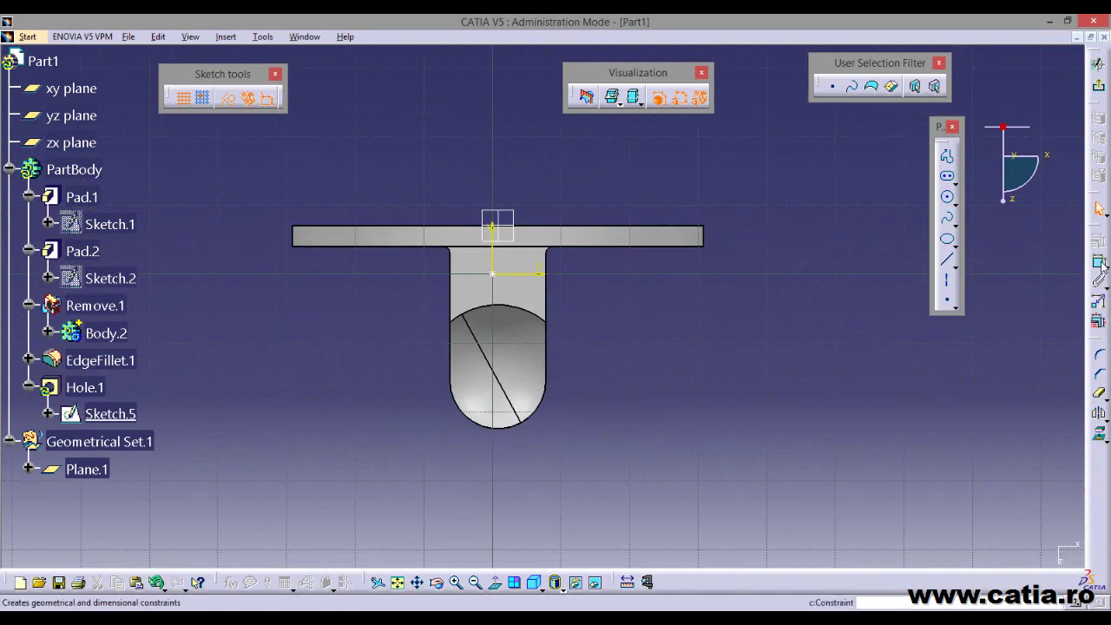
- Begin dimensioning the hole's centre point, checking its position on the reference drawing
{"action": "left_click", "coordinate": [1100, 265]}
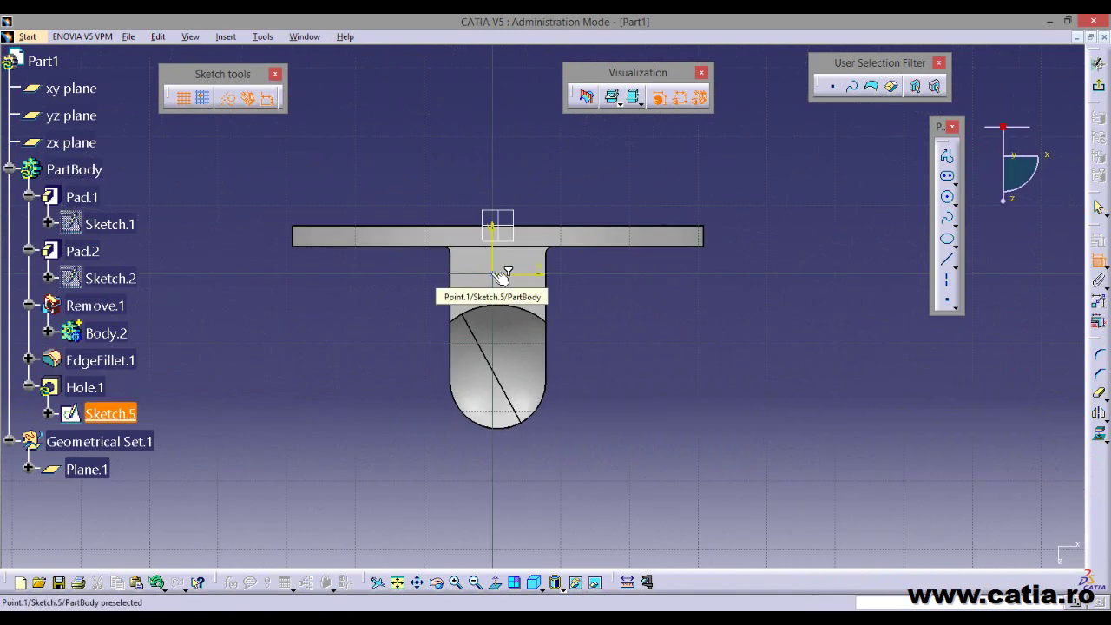
{"action": "left_click", "coordinate": [492, 275]}
{"action": "key", "text": "alt+Tab"}
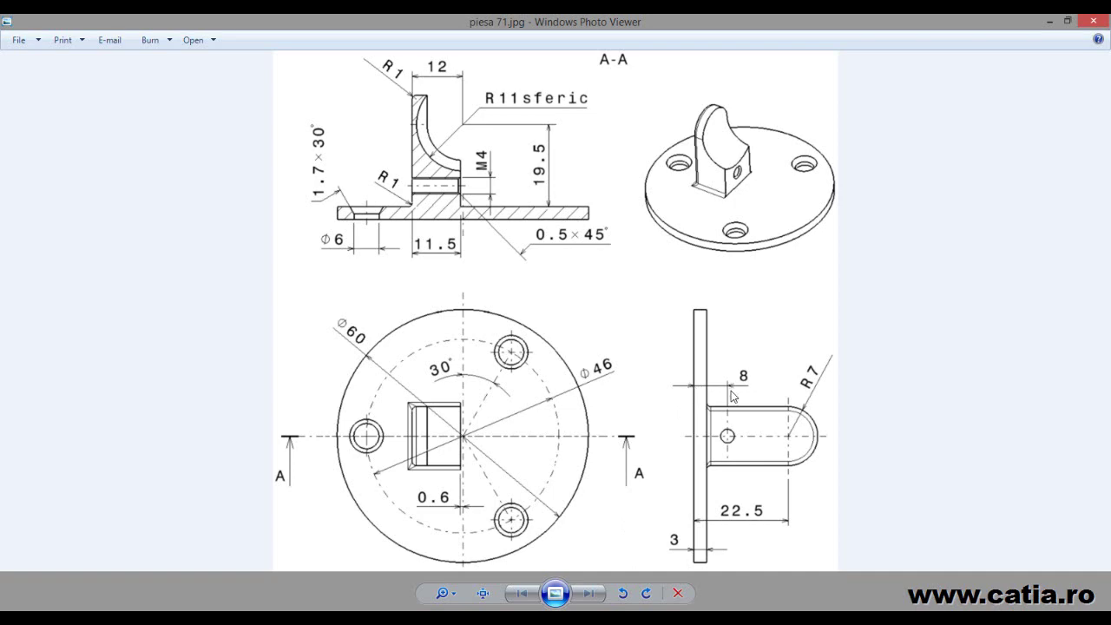
{"action": "key", "text": "alt+Tab"}
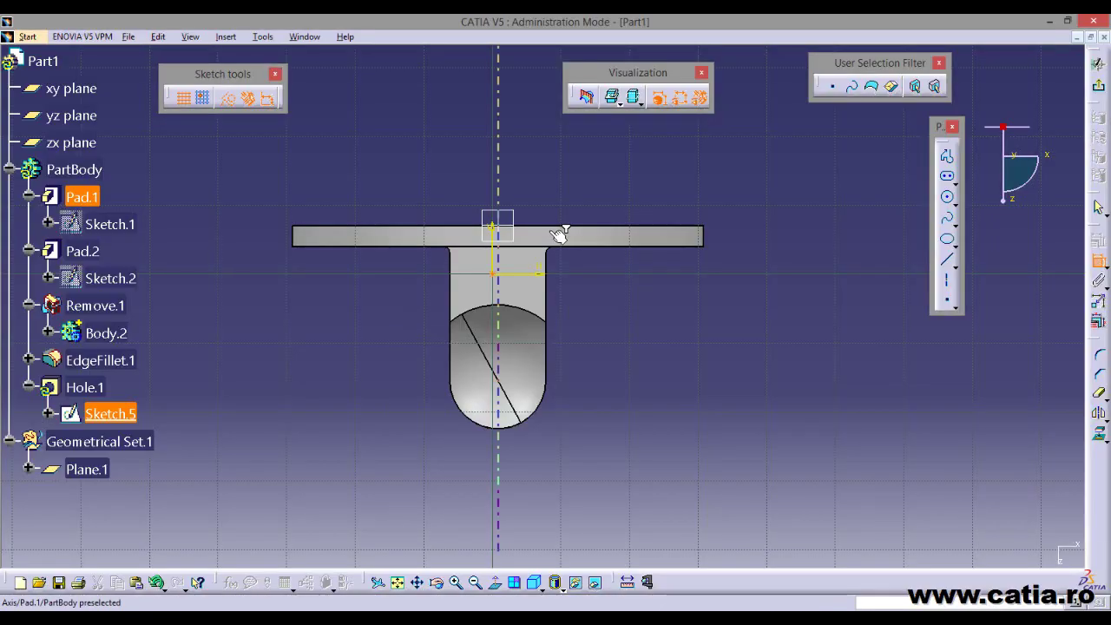
- Dimension the hole centre 8 mm from the disc face edge
{"action": "left_click", "coordinate": [560, 228]}
{"action": "left_click", "coordinate": [752, 248]}
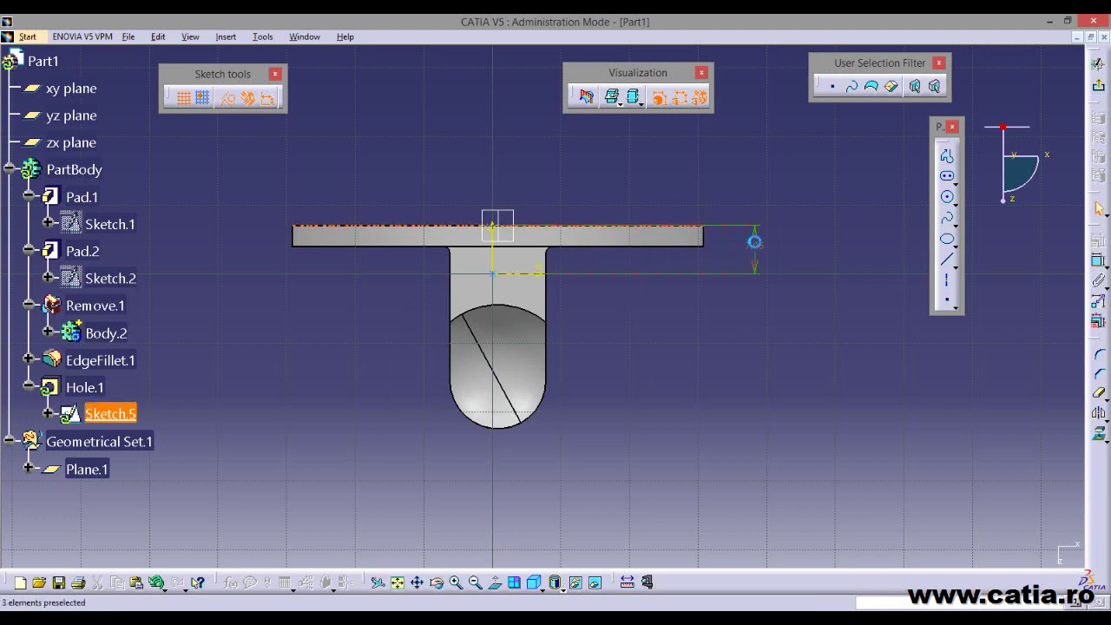
{"action": "double_click", "coordinate": [754, 246]}
{"action": "type", "text": "8"}
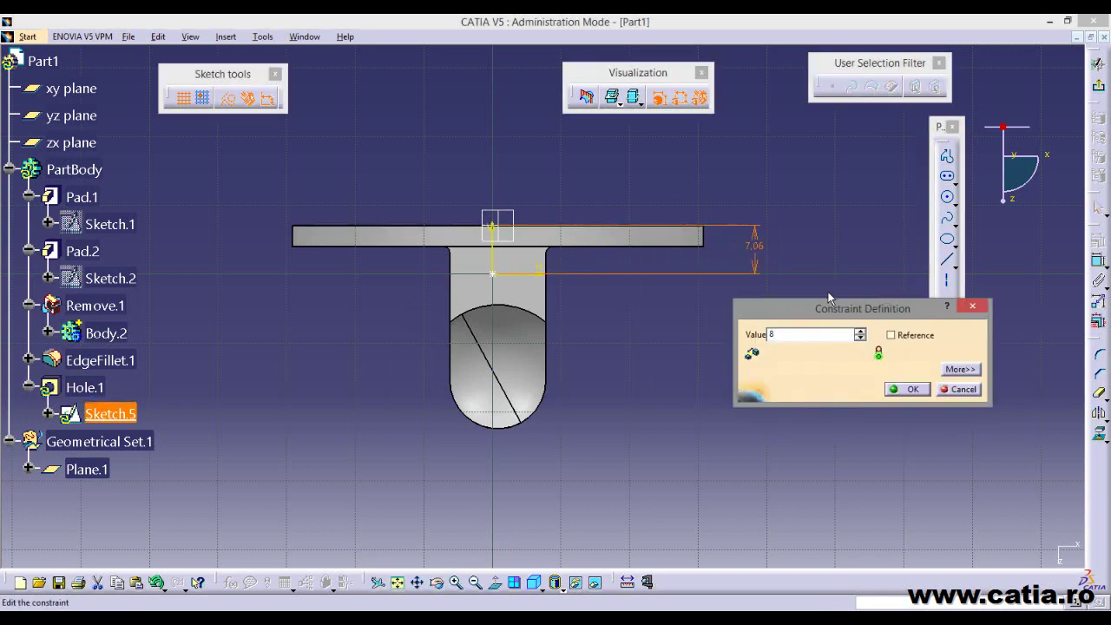
{"action": "left_click", "coordinate": [907, 389]}
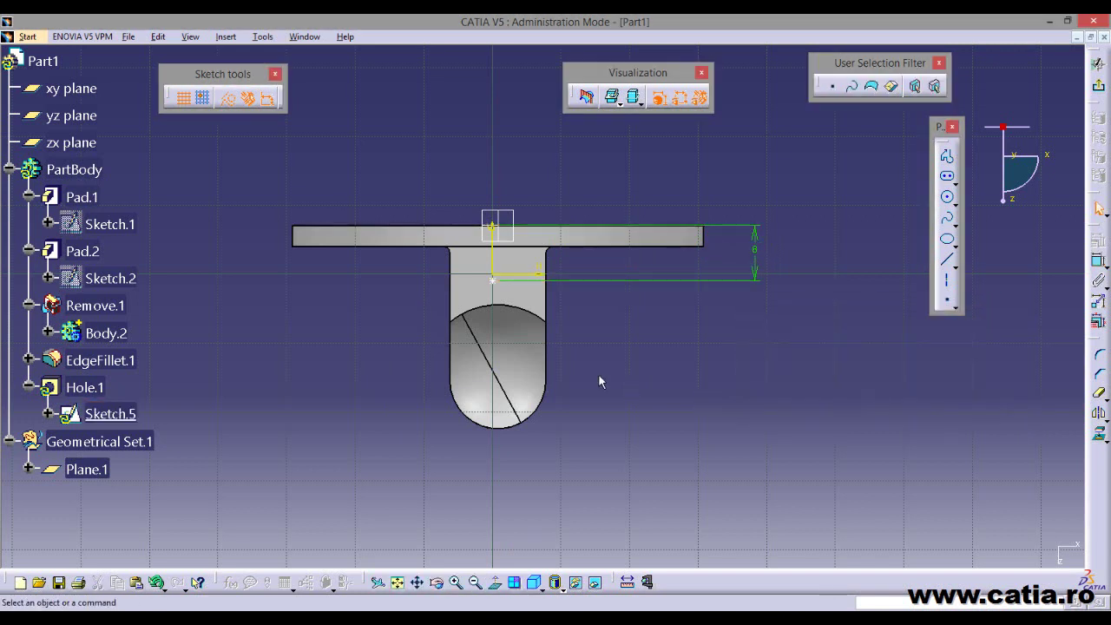
- Make the centre point equidistant from the lug's two side edges and exit the sketch
{"action": "left_click", "coordinate": [451, 288]}
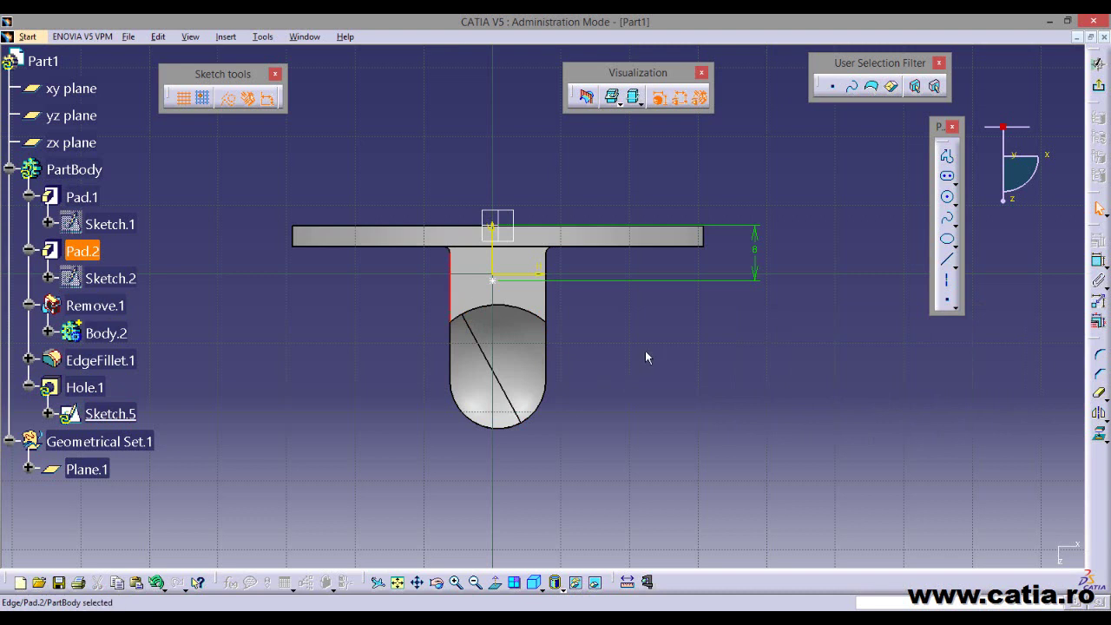
{"action": "left_click", "coordinate": [546, 295], "text": "ctrl"}
{"action": "left_click", "coordinate": [493, 280], "text": "ctrl"}
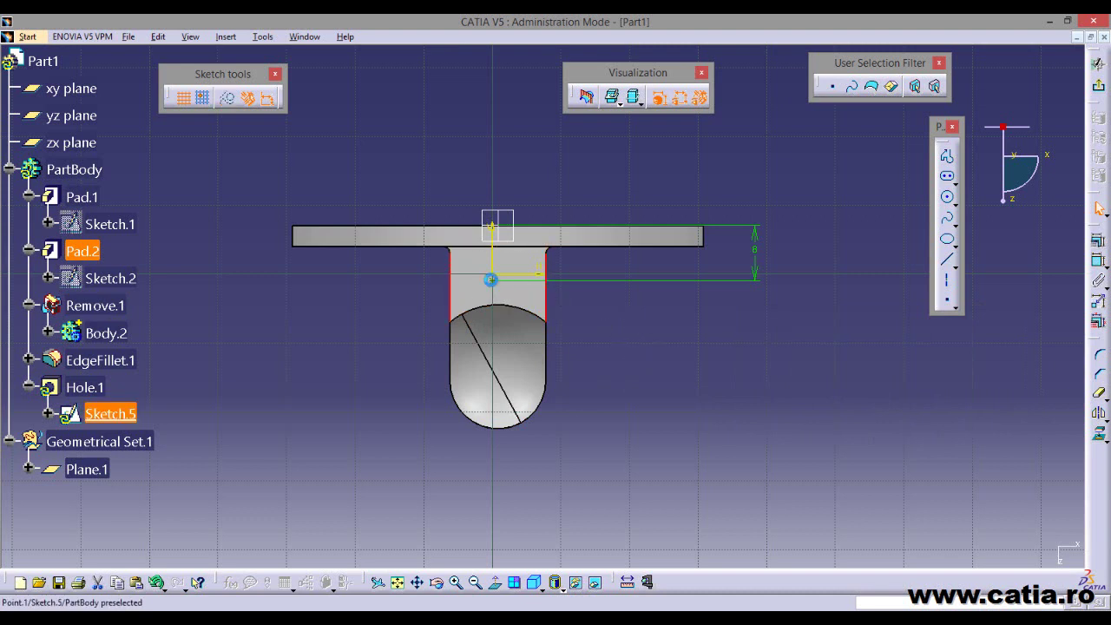
{"action": "left_click", "coordinate": [1099, 240]}
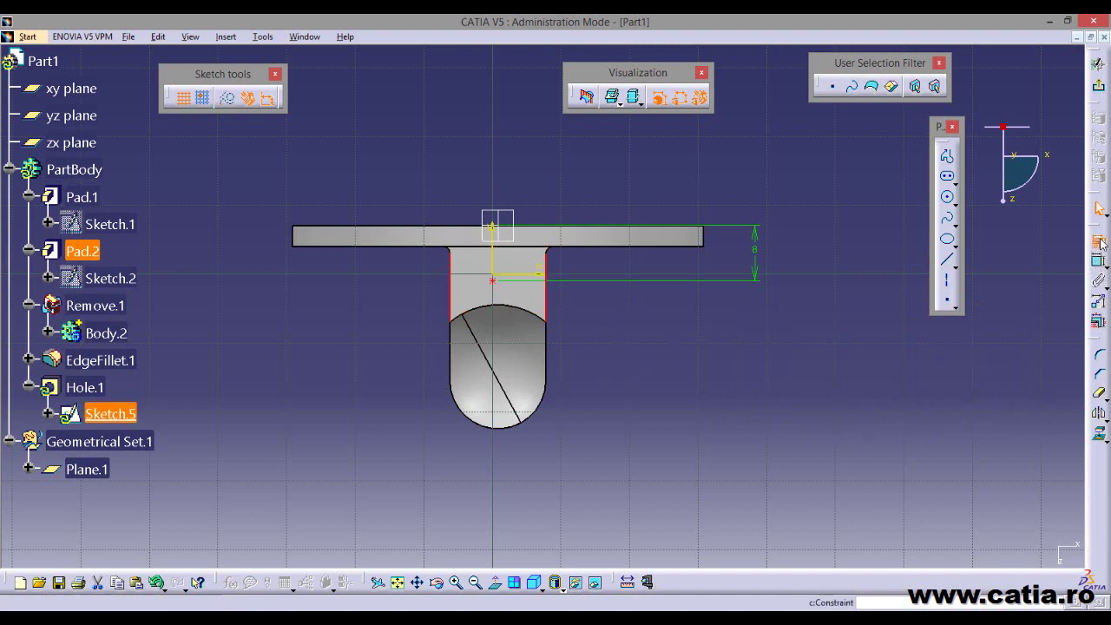
{"action": "left_click", "coordinate": [747, 334]}
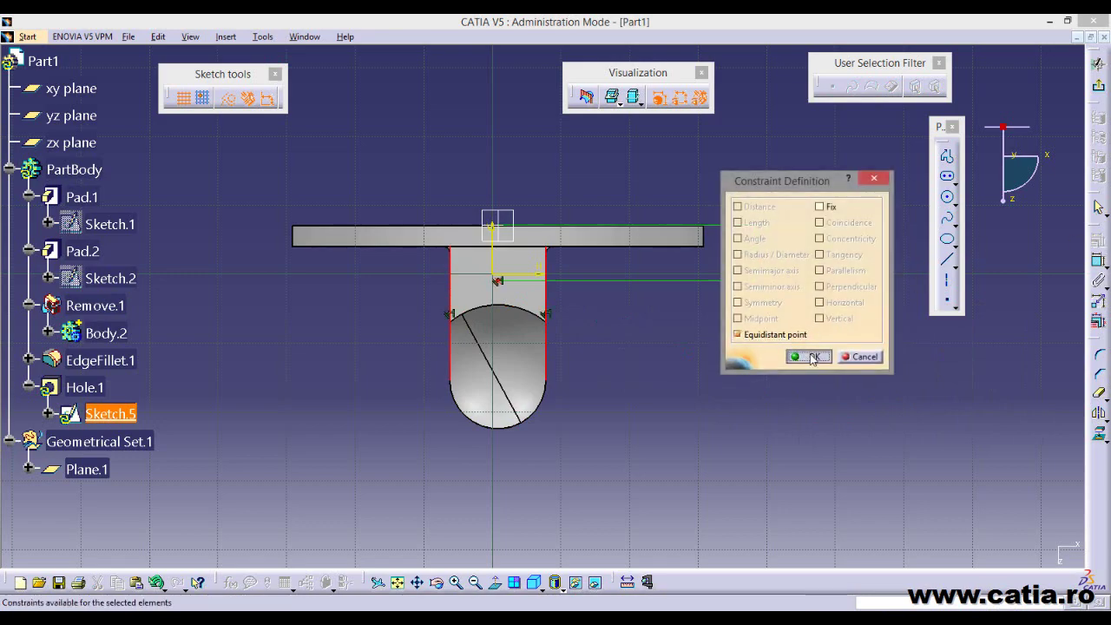
{"action": "left_click", "coordinate": [809, 356]}
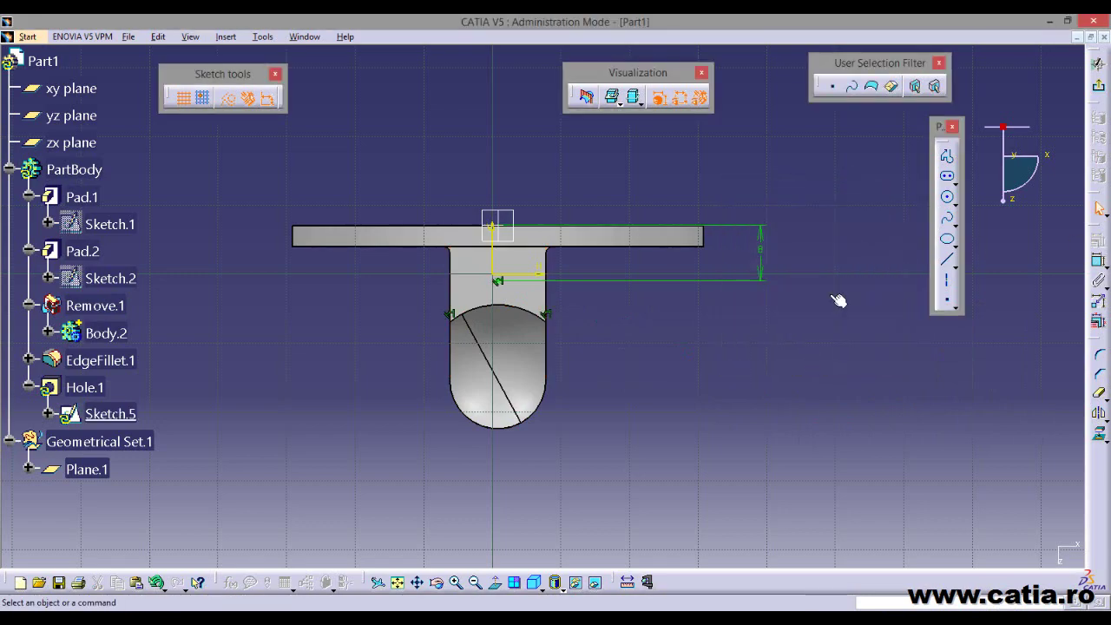
{"action": "left_click", "coordinate": [1099, 86]}
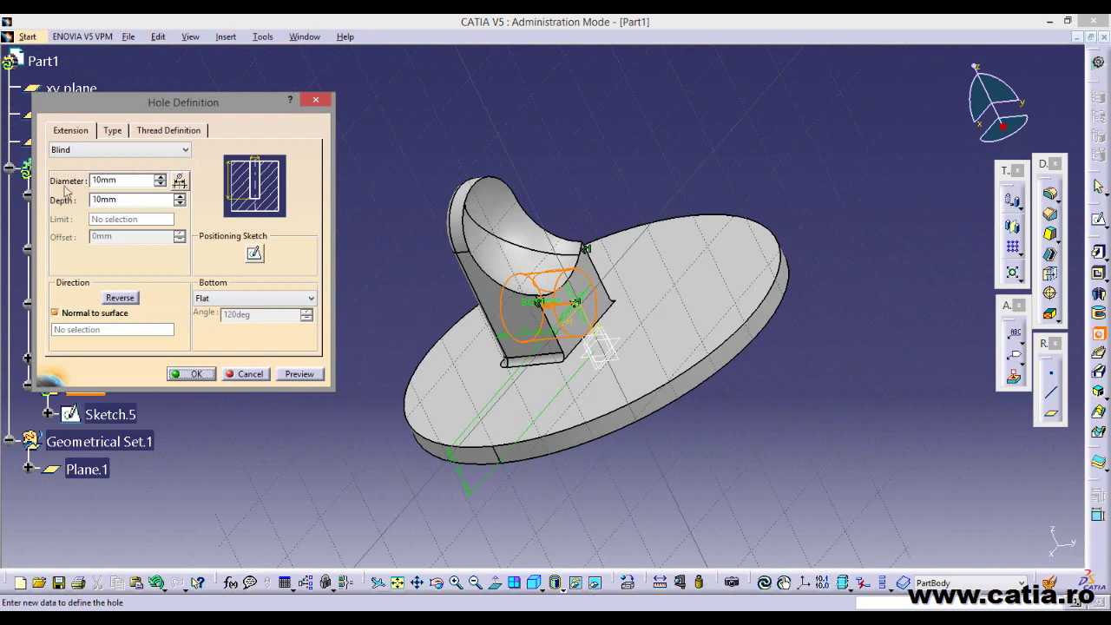
- Set the hole to Up To Next and make it threaded with the Metric Thick Pitch standard
{"action": "left_click", "coordinate": [118, 151]}
{"action": "left_click", "coordinate": [113, 171]}
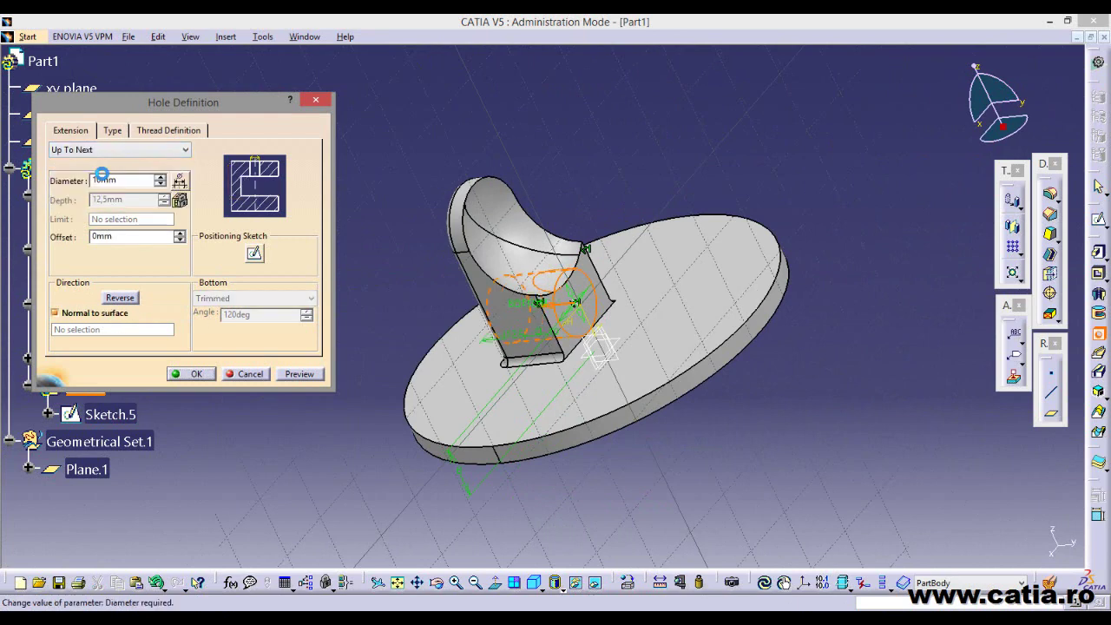
{"action": "left_click", "coordinate": [114, 130]}
{"action": "left_click", "coordinate": [165, 134]}
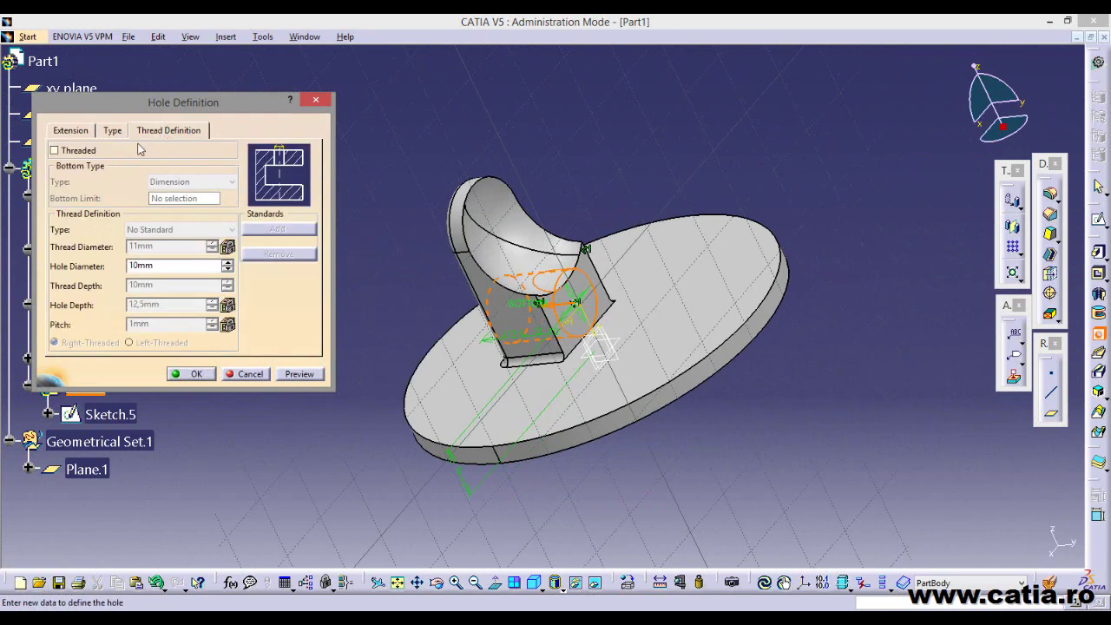
{"action": "left_click", "coordinate": [81, 152]}
{"action": "left_click", "coordinate": [180, 229]}
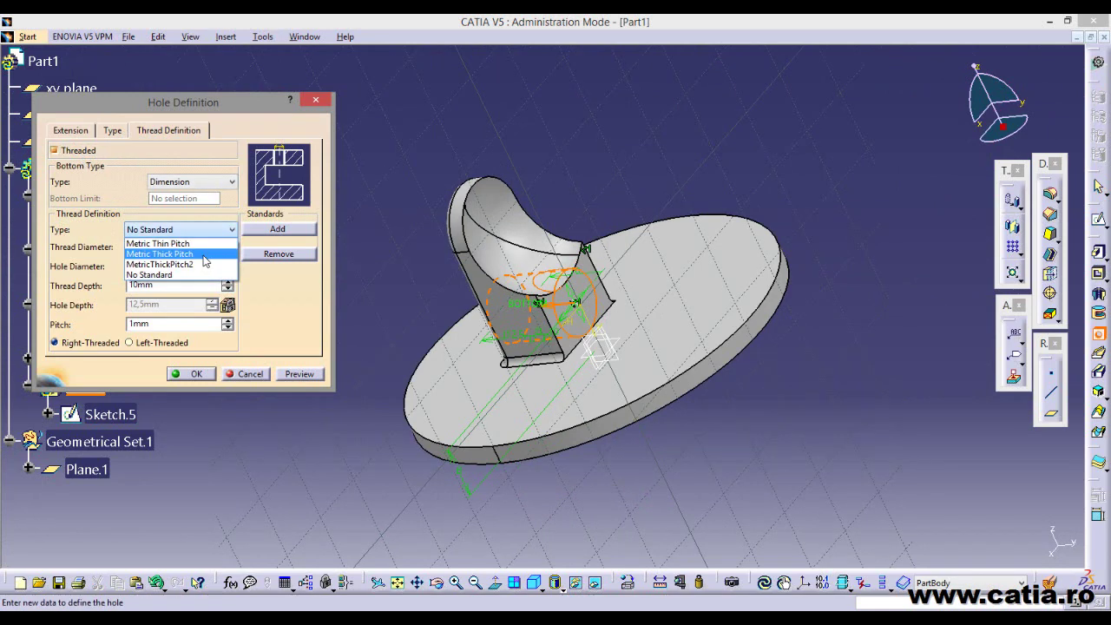
{"action": "left_click", "coordinate": [203, 256]}
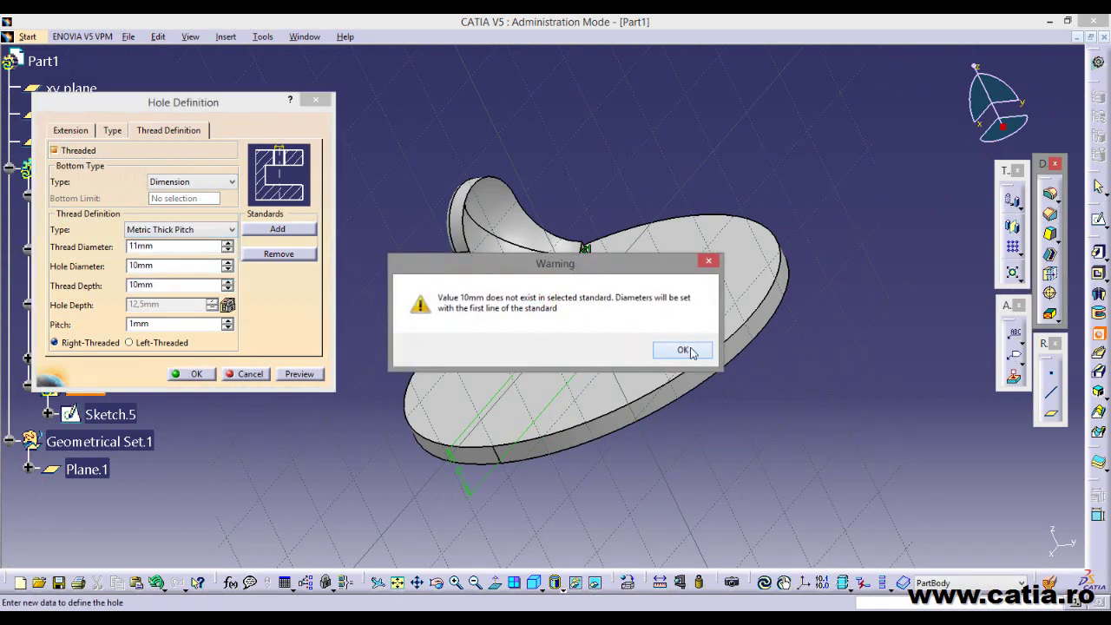
{"action": "left_click", "coordinate": [677, 350]}
- Choose thread size M4 with an 11,5mm thread depth, preview and create the hole
{"action": "left_click", "coordinate": [168, 248]}
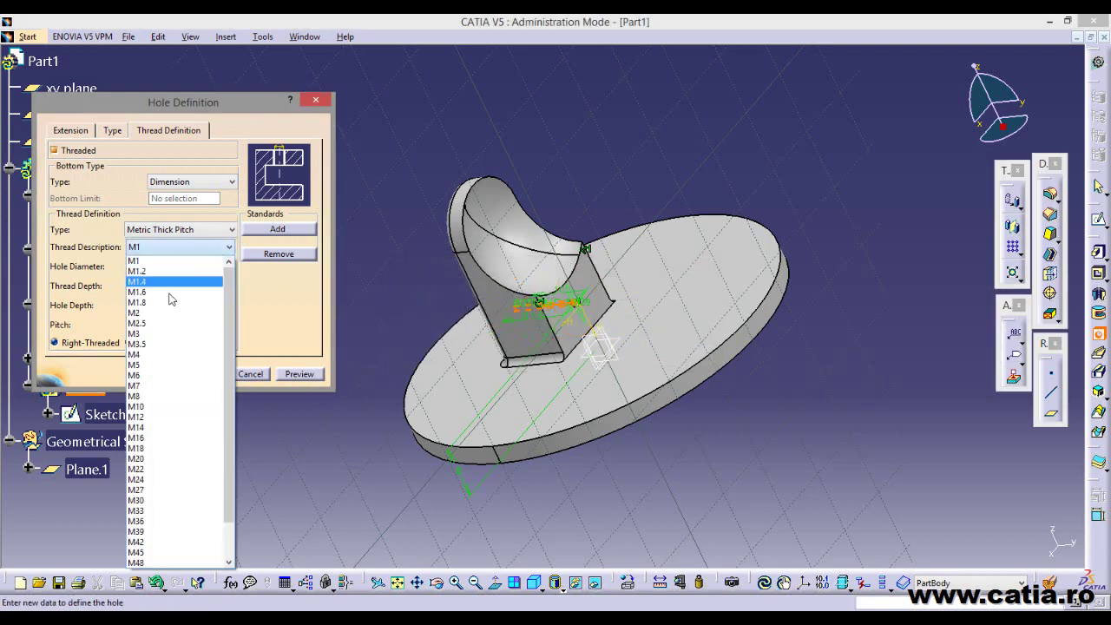
{"action": "left_click", "coordinate": [147, 354]}
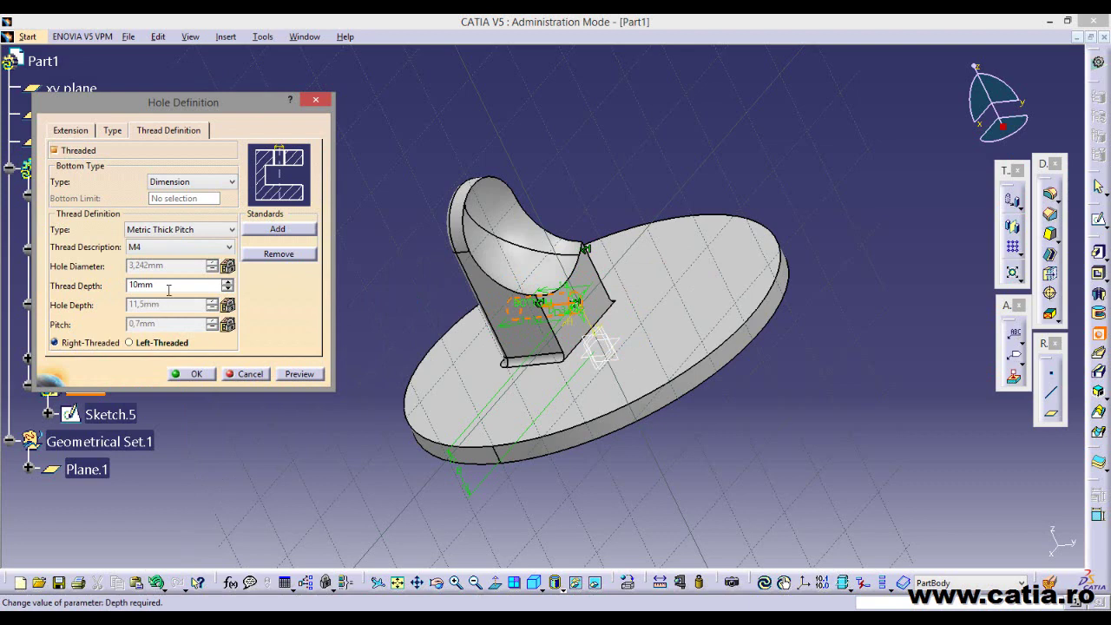
{"action": "left_click_drag", "start_coordinate": [168, 286], "coordinate": [127, 285]}
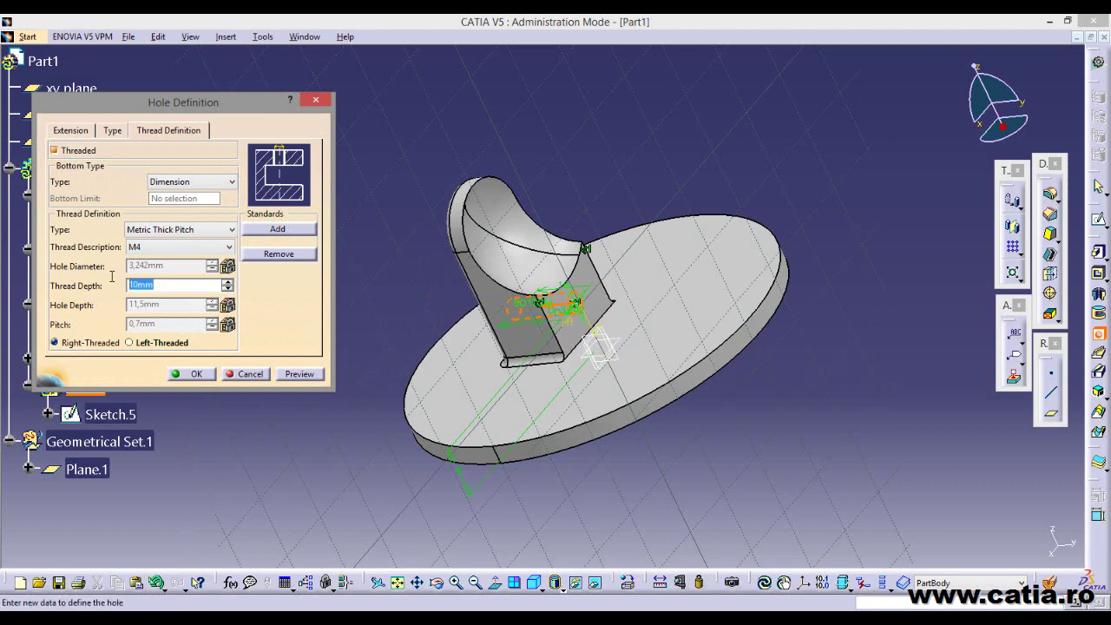
{"action": "type", "text": "11,5"}
{"action": "left_click", "coordinate": [301, 375]}
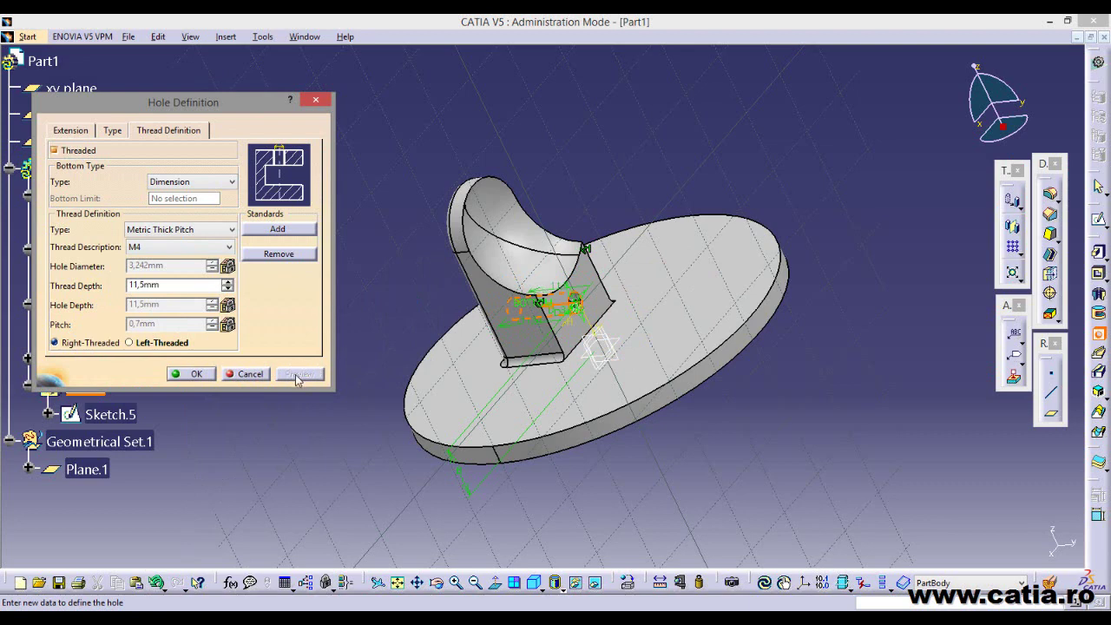
{"action": "left_click", "coordinate": [196, 374]}
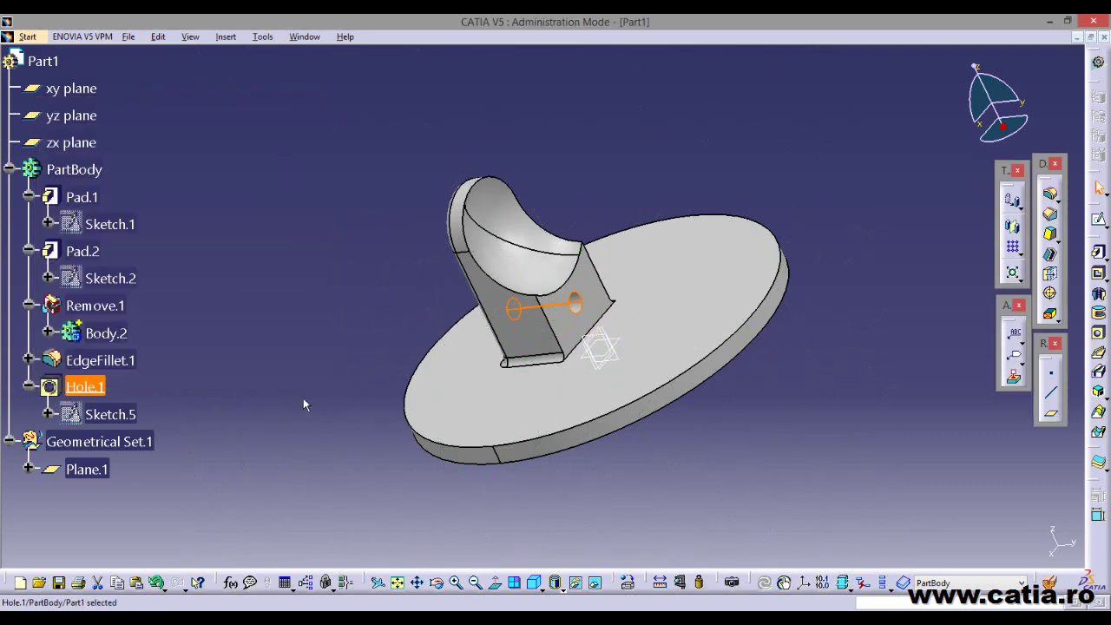
- Bevel the threaded hole's edge with a 0,5mm by 45deg chamfer
{"action": "mouse_move", "coordinate": [331, 324]}
{"action": "middle_mouse_down"}
{"action": "mouse_move", "coordinate": [590, 318]}
{"action": "mouse_move", "coordinate": [611, 294]}
{"action": "middle_mouse_up"}
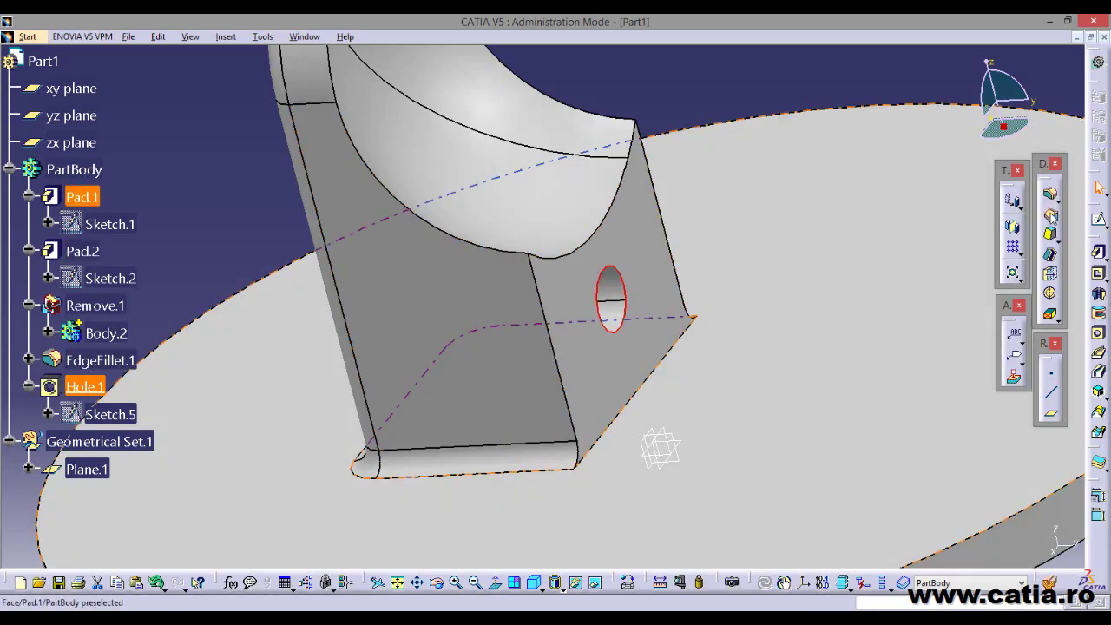
{"action": "left_click", "coordinate": [1052, 216]}
{"action": "type", "text": "0.5"}
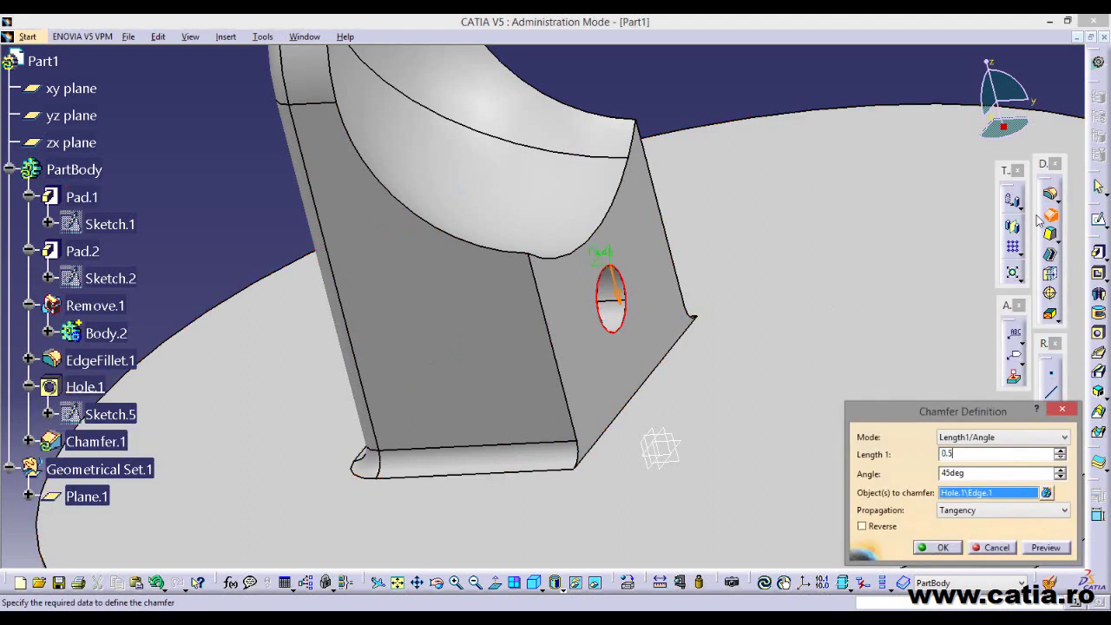
{"action": "left_click", "coordinate": [1049, 554]}
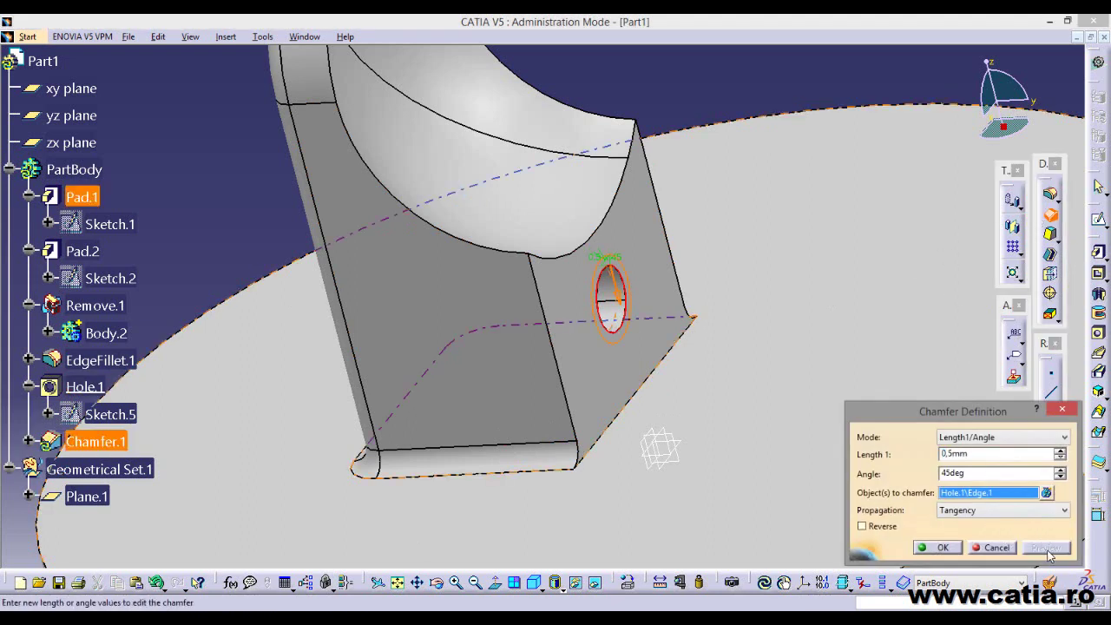
{"action": "left_click", "coordinate": [940, 547]}
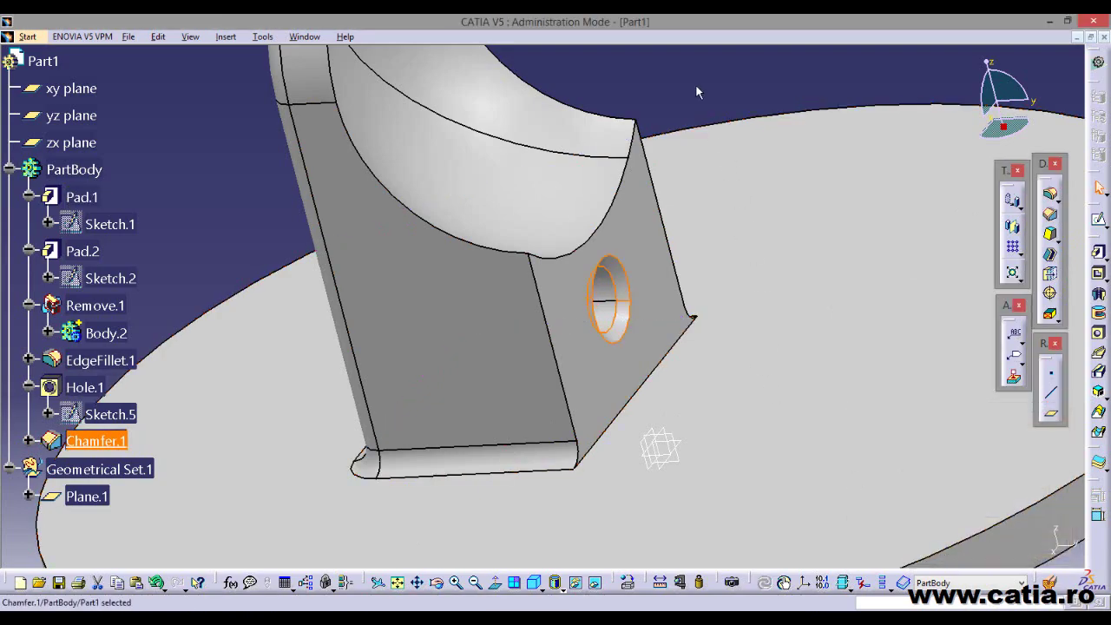
{"action": "mouse_move", "coordinate": [761, 334]}
{"action": "middle_mouse_down"}
{"action": "mouse_move", "coordinate": [738, 378]}
{"action": "mouse_move", "coordinate": [615, 390]}
{"action": "mouse_move", "coordinate": [571, 322]}
{"action": "middle_mouse_up"}
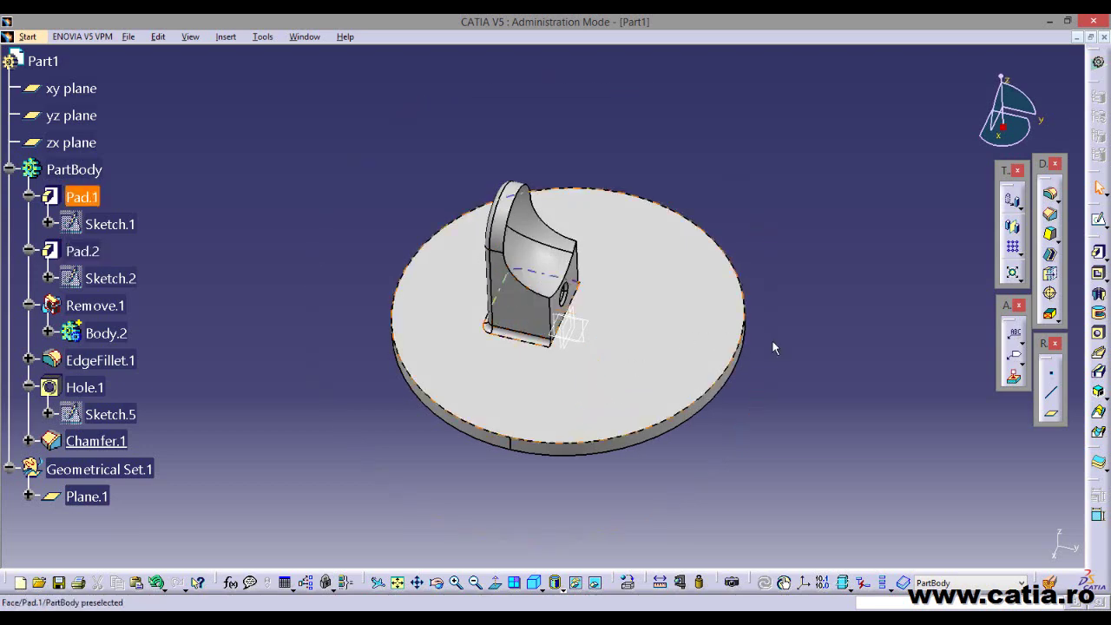
- Place Hole.2 on the disc's top face and enter its positioning sketch, Sketch.7
{"action": "left_click", "coordinate": [1100, 335]}
{"action": "left_click", "coordinate": [685, 286]}
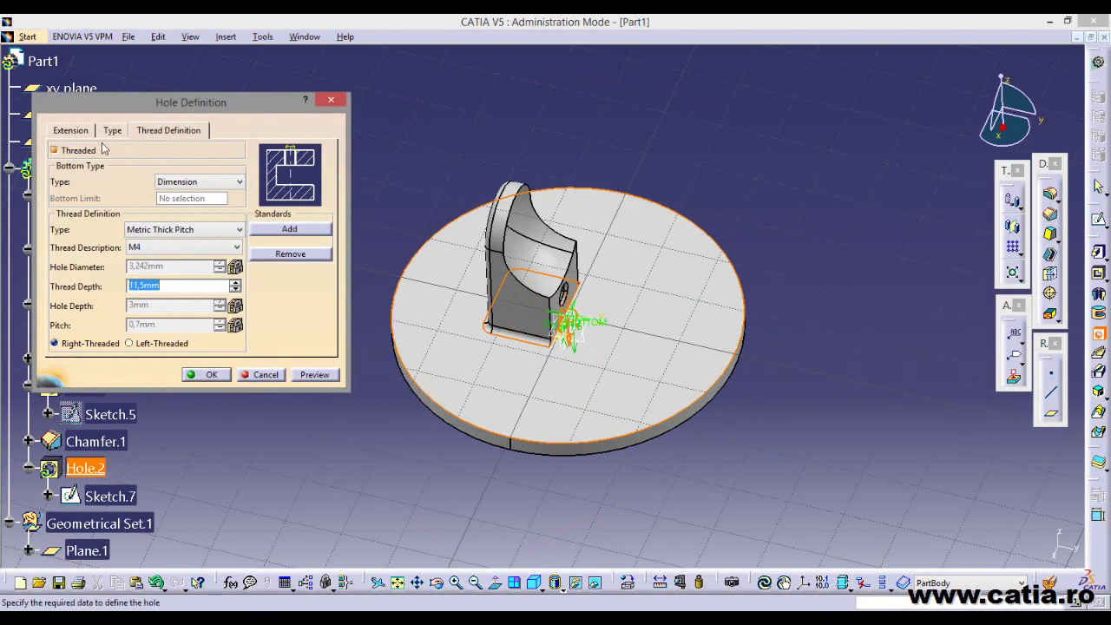
{"action": "left_click", "coordinate": [70, 130]}
{"action": "mouse_move", "coordinate": [394, 272]}
{"action": "middle_mouse_down"}
{"action": "mouse_move", "coordinate": [509, 293]}
{"action": "mouse_move", "coordinate": [461, 287]}
{"action": "middle_mouse_up"}
{"action": "left_click", "coordinate": [268, 255]}
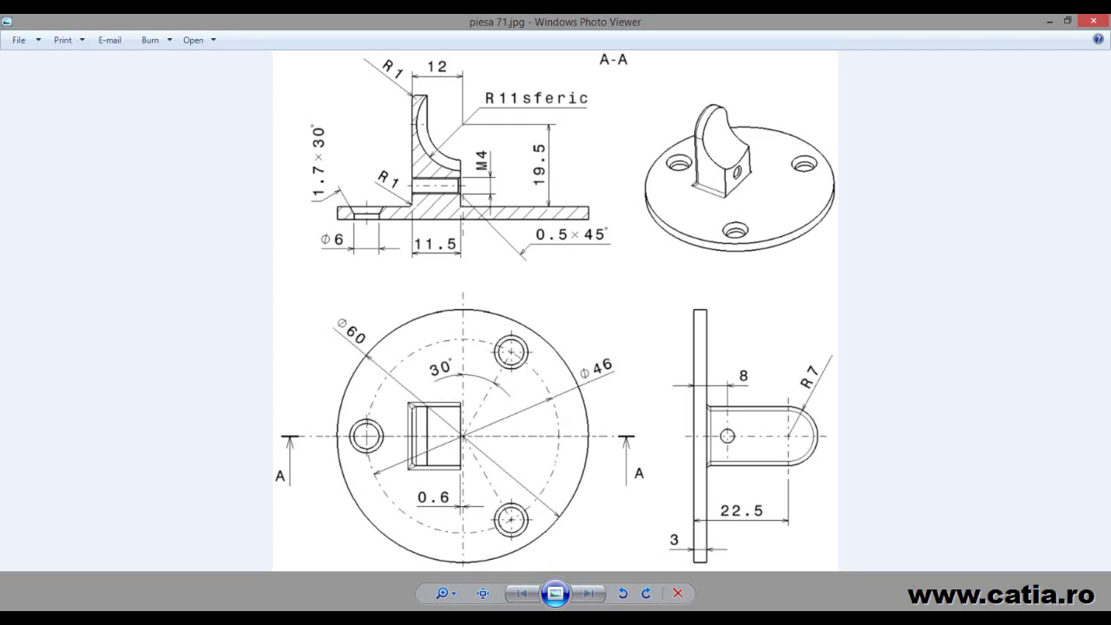
{"action": "left_click", "coordinate": [388, 611]}
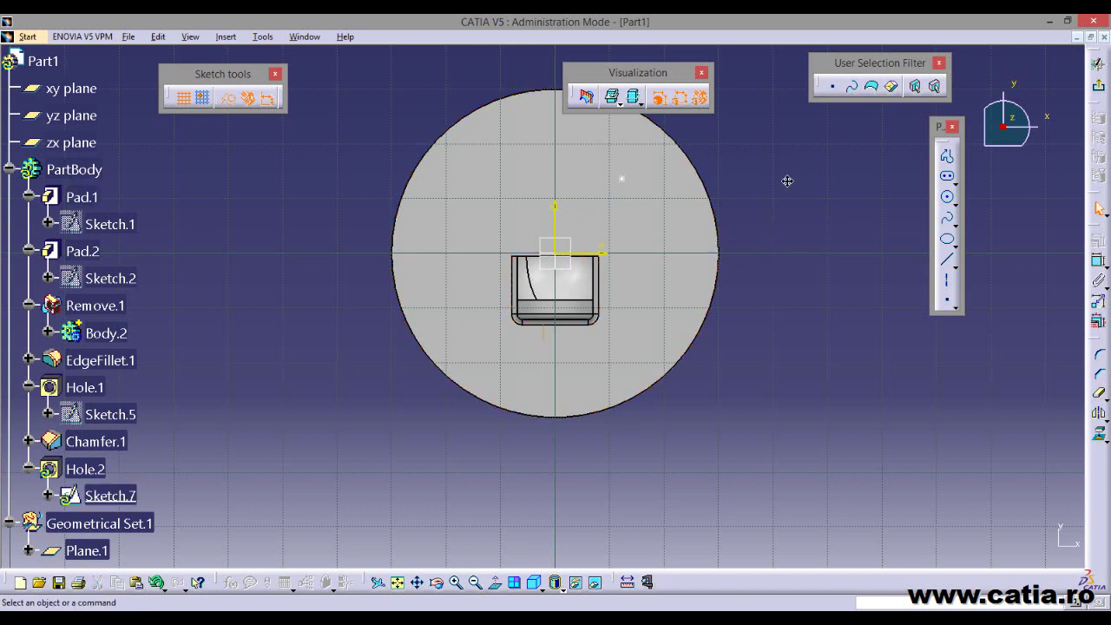
- Draw a circle at the sketch origin and dimension it to 46 mm diameter
{"action": "middle_click_drag", "start_coordinate": [786, 180], "coordinate": [787, 213]}
{"action": "left_click", "coordinate": [948, 196]}
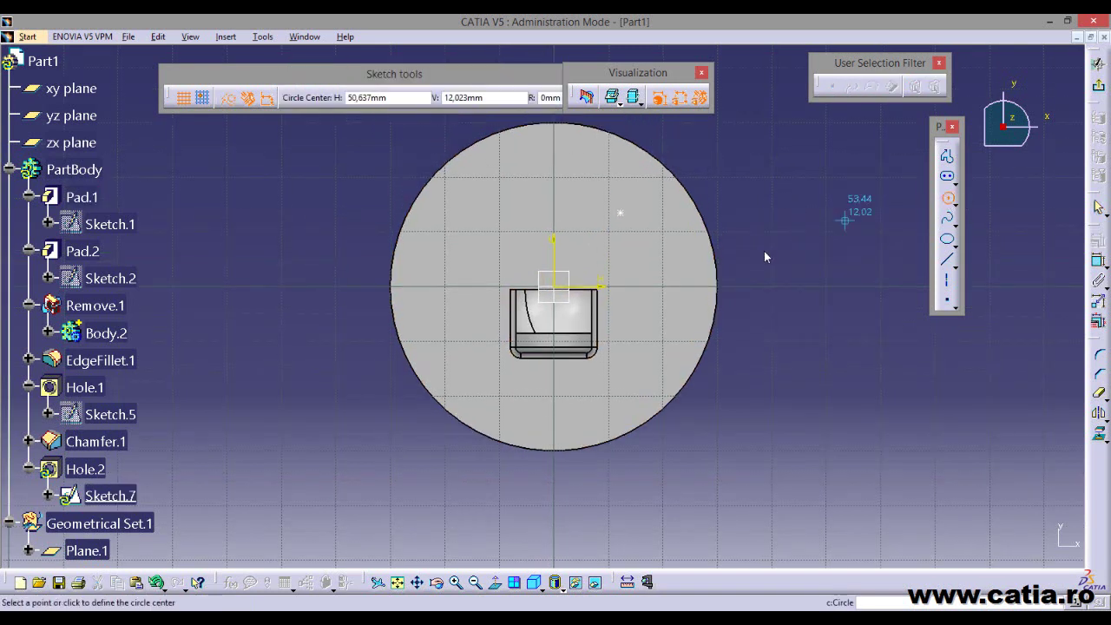
{"action": "left_click", "coordinate": [554, 286]}
{"action": "left_click", "coordinate": [624, 374]}
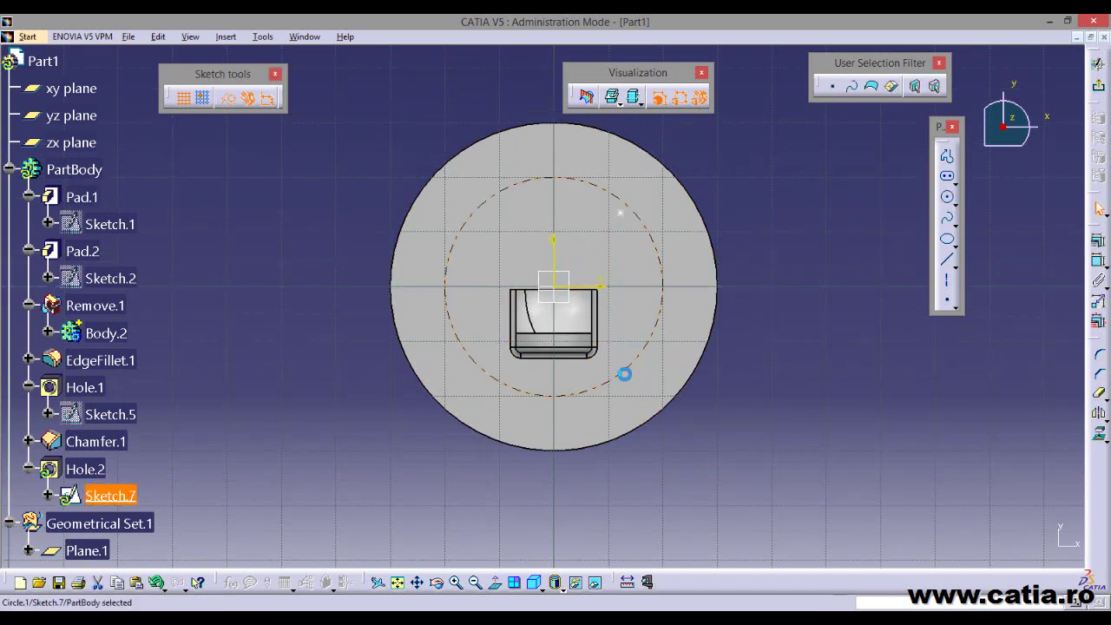
{"action": "left_click", "coordinate": [1099, 280]}
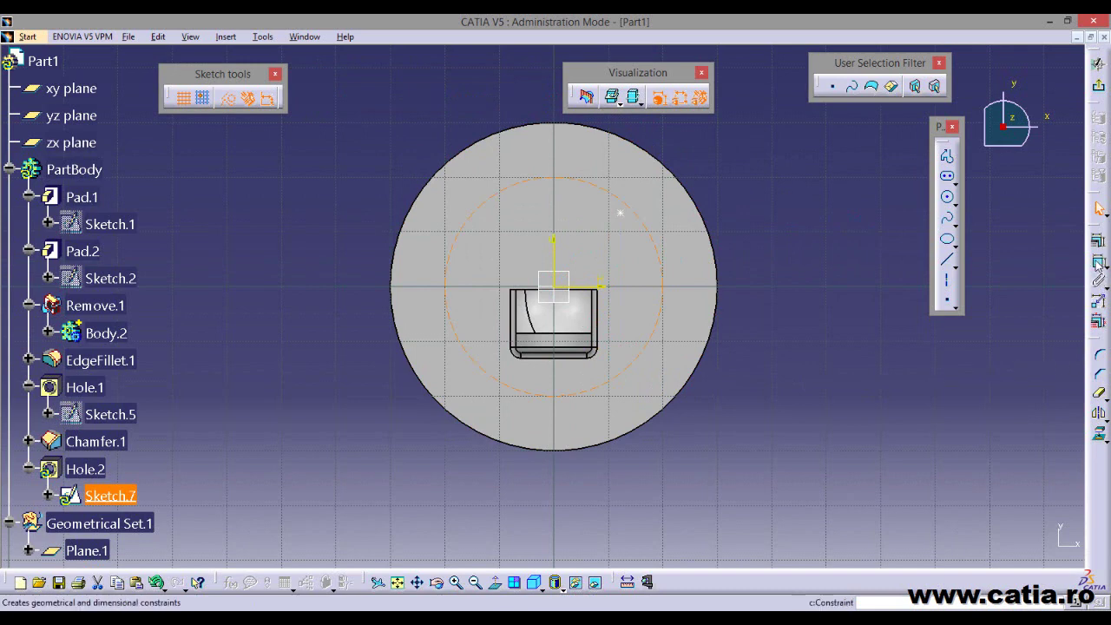
{"action": "left_click", "coordinate": [797, 202]}
{"action": "double_click", "coordinate": [792, 201]}
{"action": "type", "text": "46mm"}
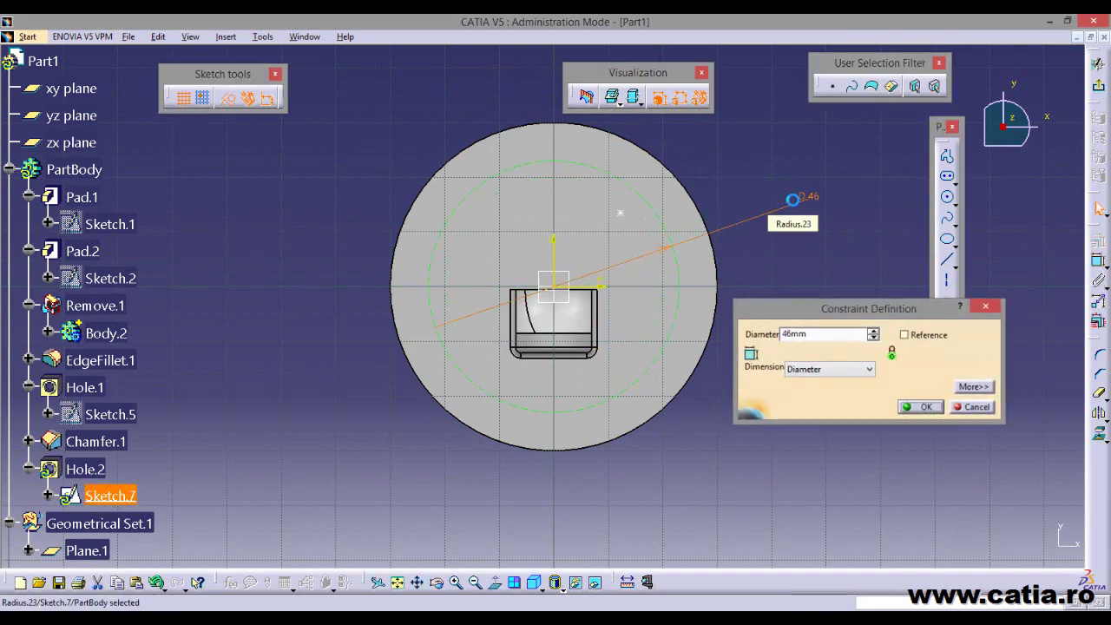
{"action": "key", "text": "Return"}
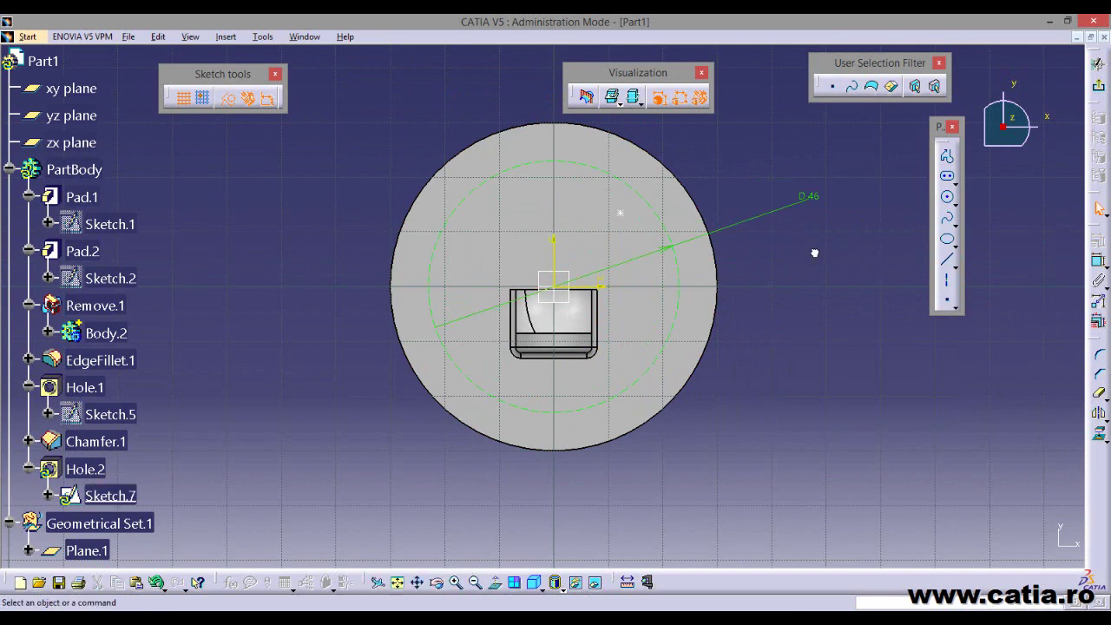
- Draw a line from the origin to the circle, angled 30° from the horizontal axis
{"action": "left_click", "coordinate": [946, 260]}
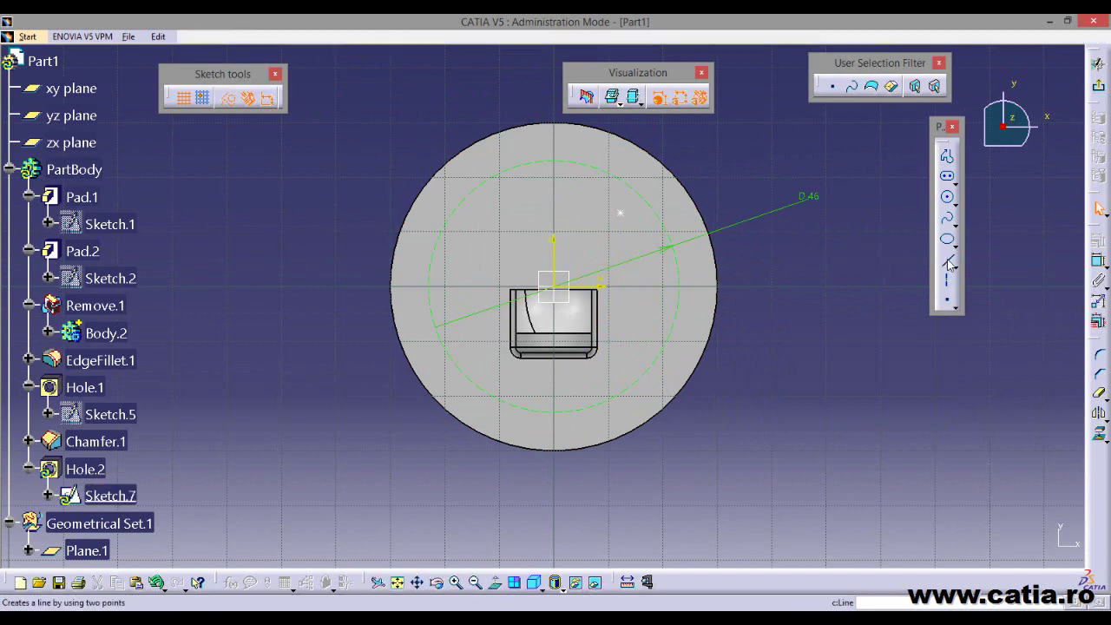
{"action": "left_click", "coordinate": [553, 288]}
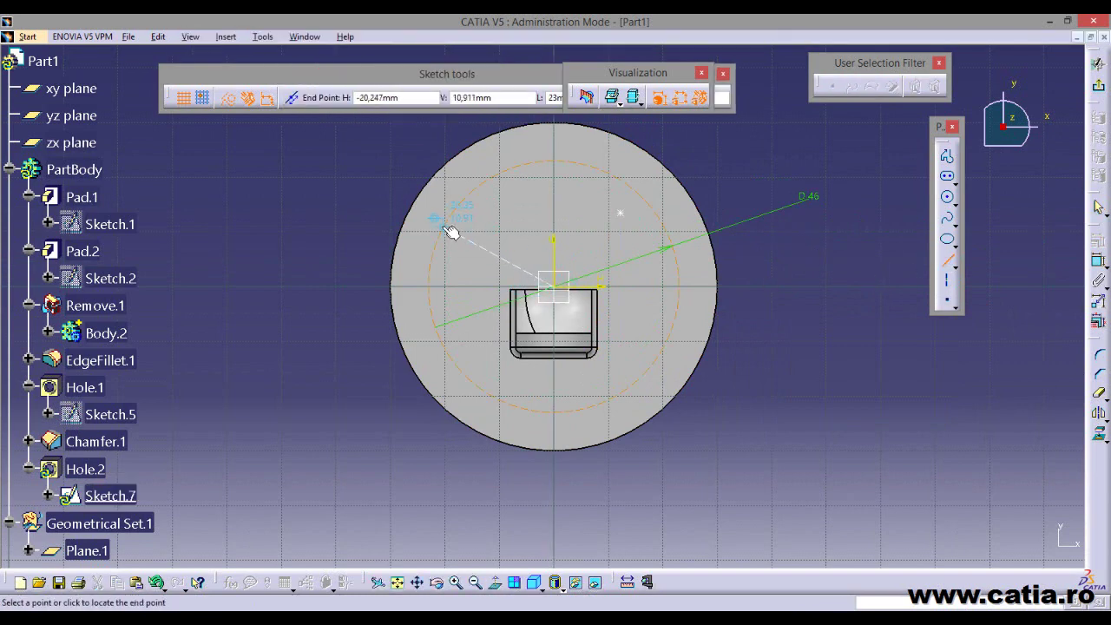
{"action": "left_click", "coordinate": [449, 222]}
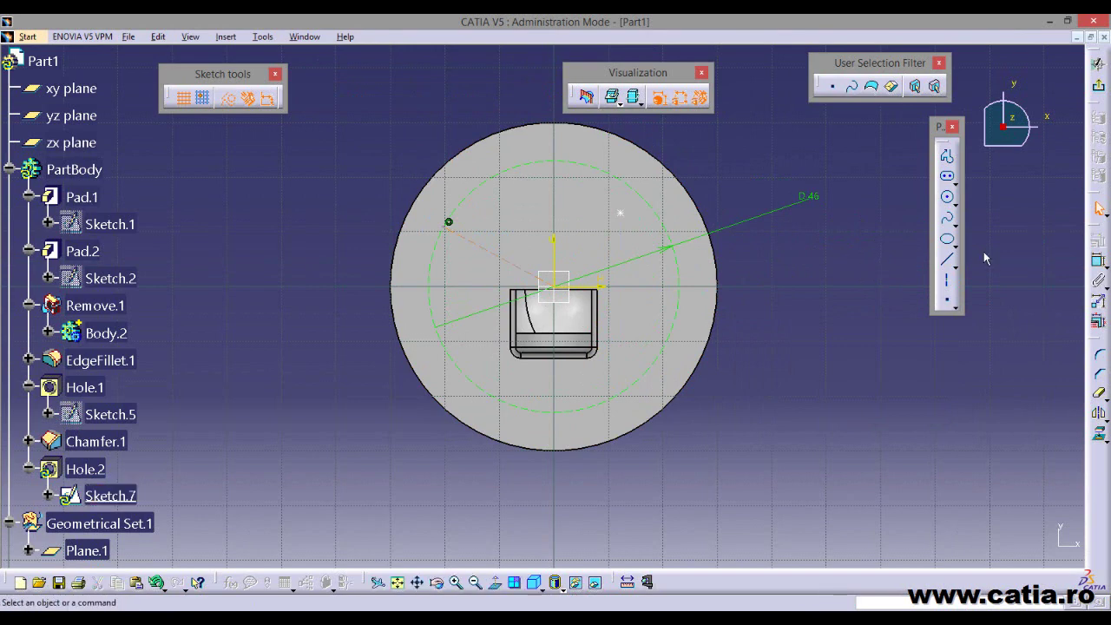
{"action": "left_click", "coordinate": [1100, 260]}
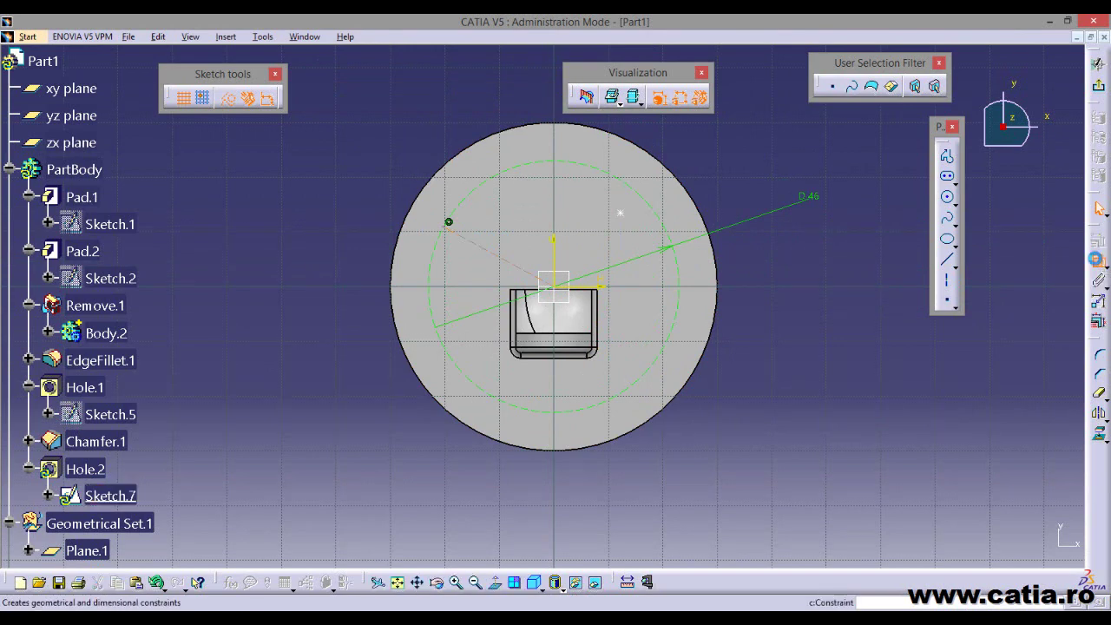
{"action": "left_click", "coordinate": [479, 241]}
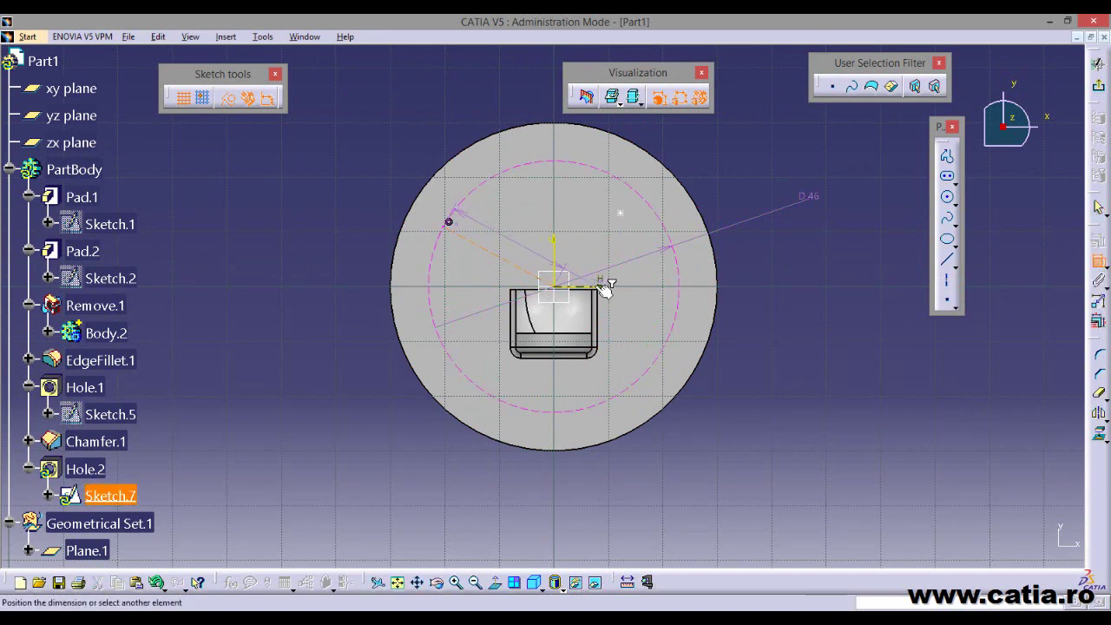
{"action": "left_click", "coordinate": [599, 286]}
{"action": "left_click", "coordinate": [344, 263]}
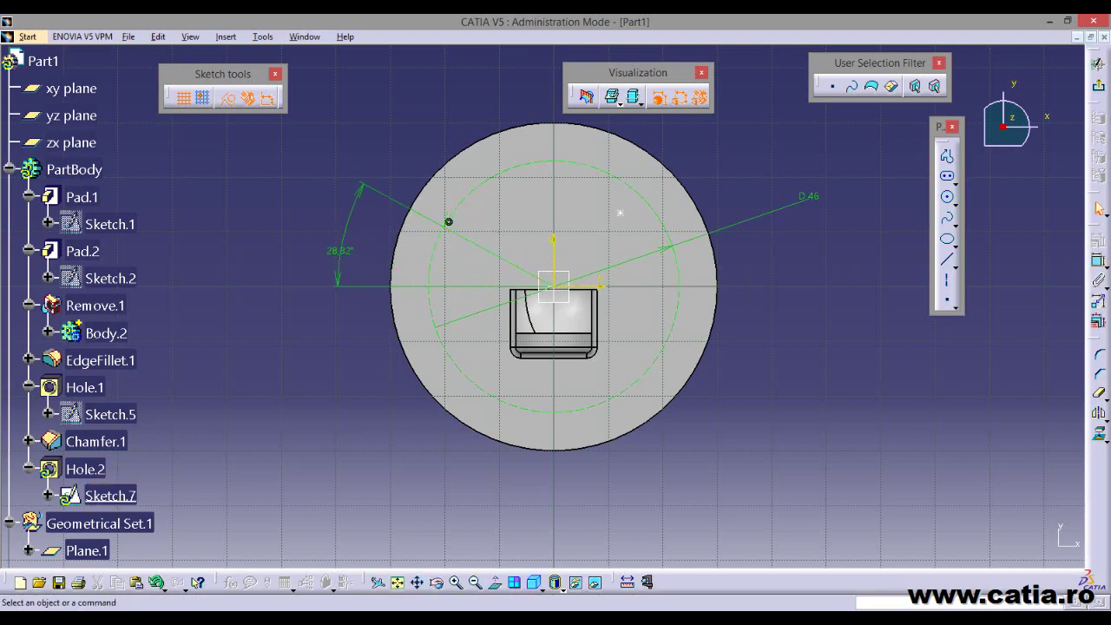
{"action": "key", "text": "alt+Tab"}
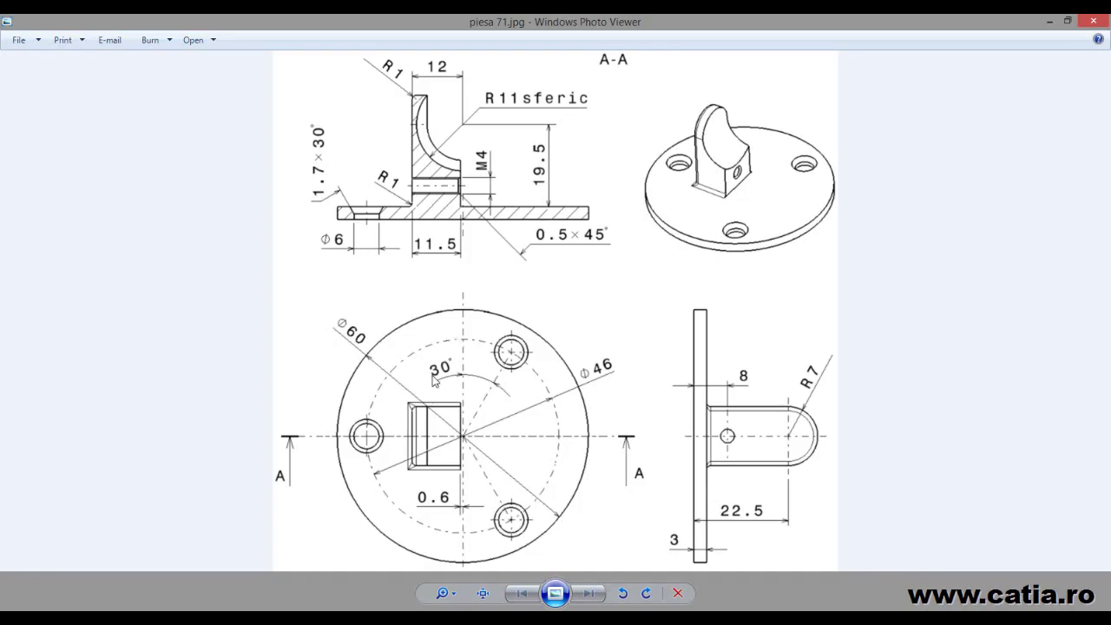
{"action": "key", "text": "alt+Tab"}
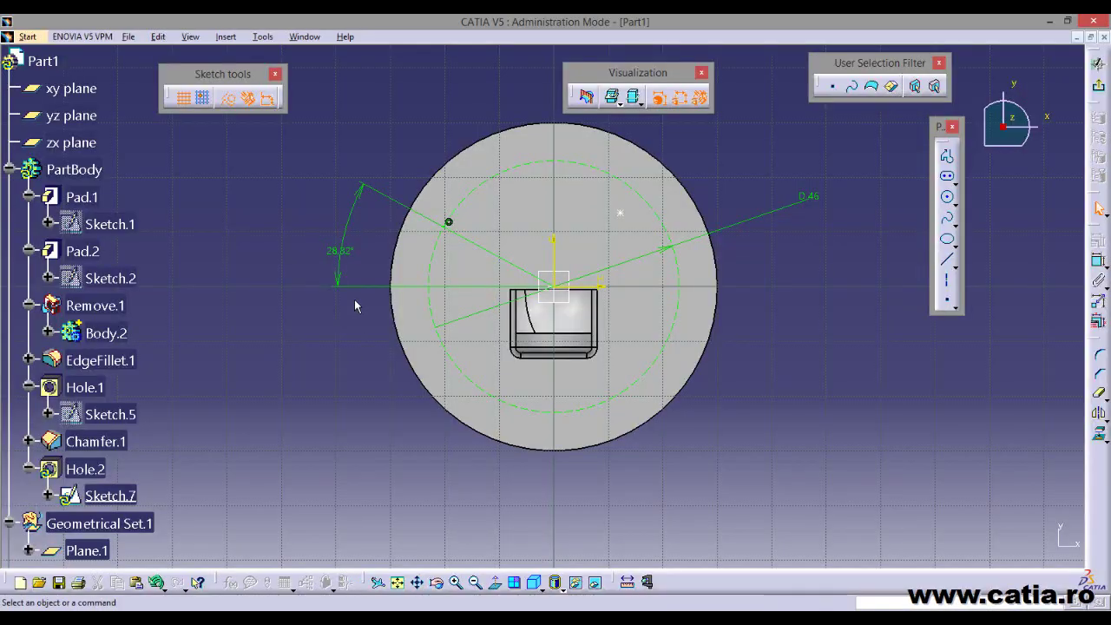
{"action": "double_click", "coordinate": [340, 252]}
{"action": "type", "text": "30deg"}
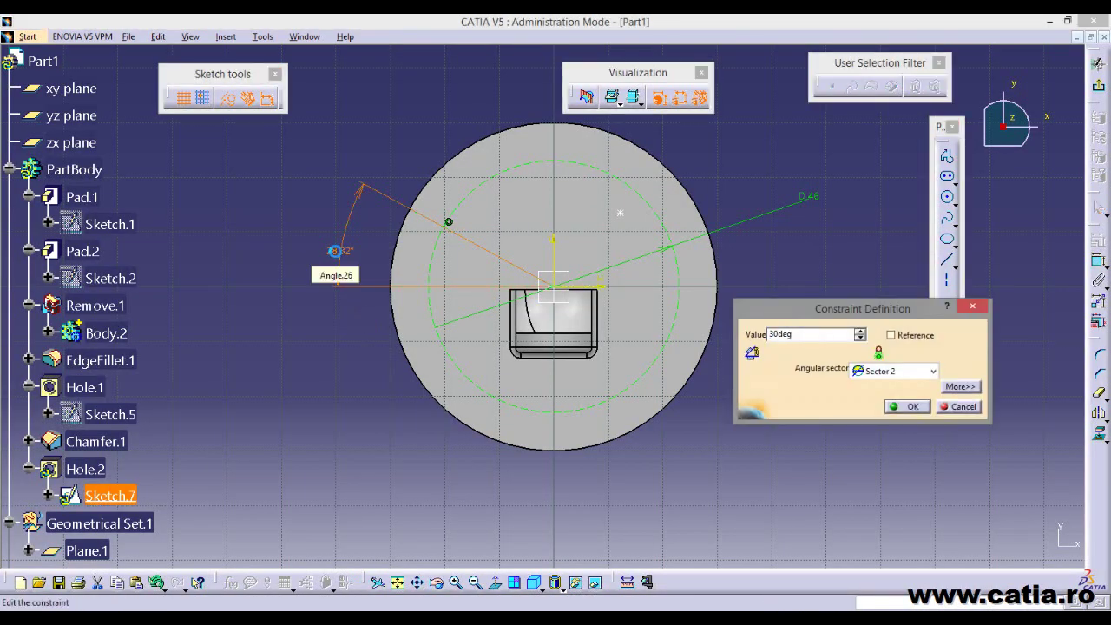
{"action": "key", "text": "Return"}
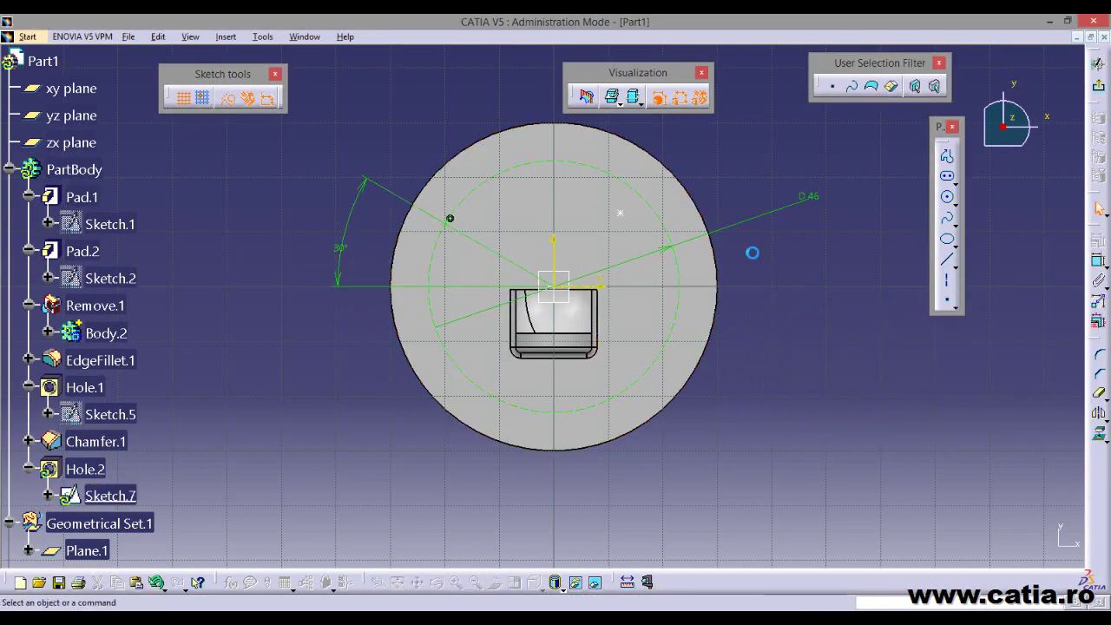
- Make the hole centre coincide with the line's end on the circle, then exit the sketch
{"action": "left_click", "coordinate": [1098, 262]}
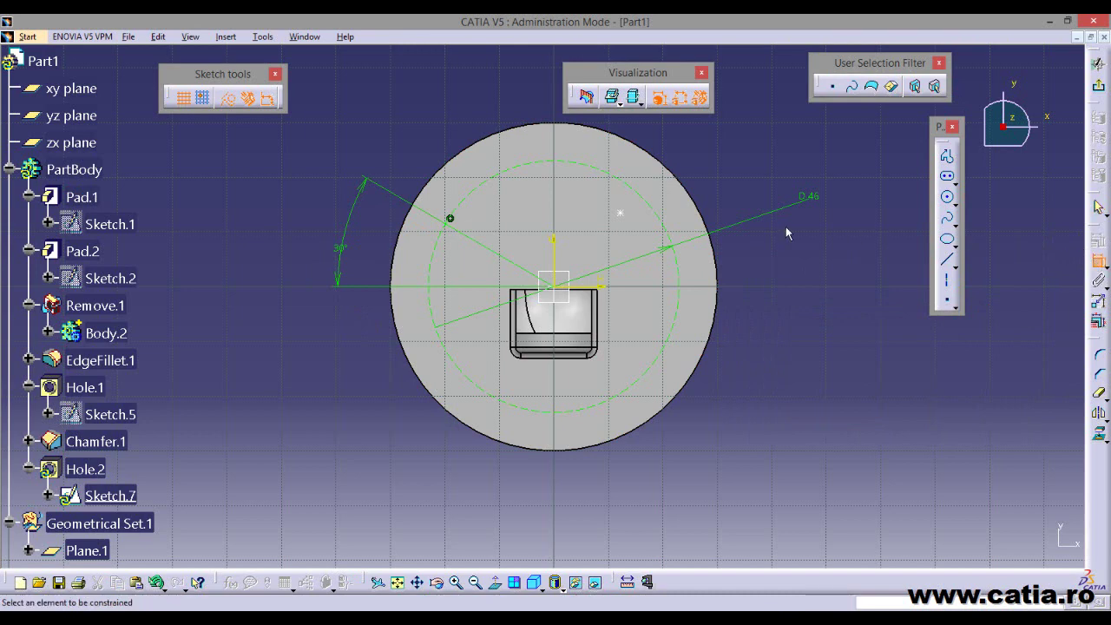
{"action": "left_click", "coordinate": [620, 216]}
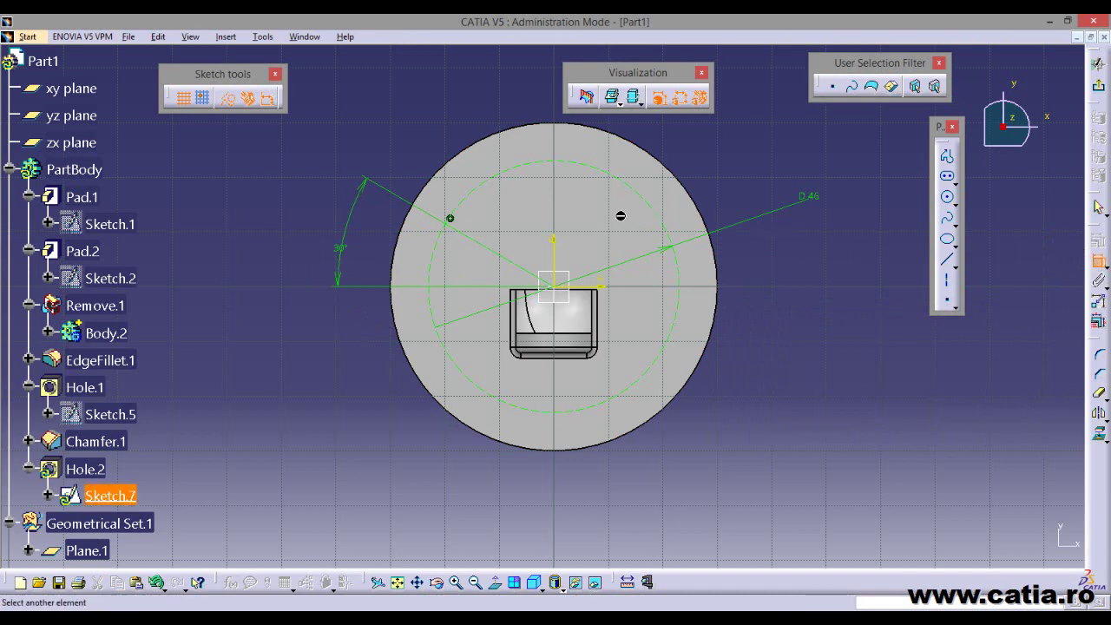
{"action": "left_click", "coordinate": [449, 218]}
{"action": "right_click", "coordinate": [404, 136]}
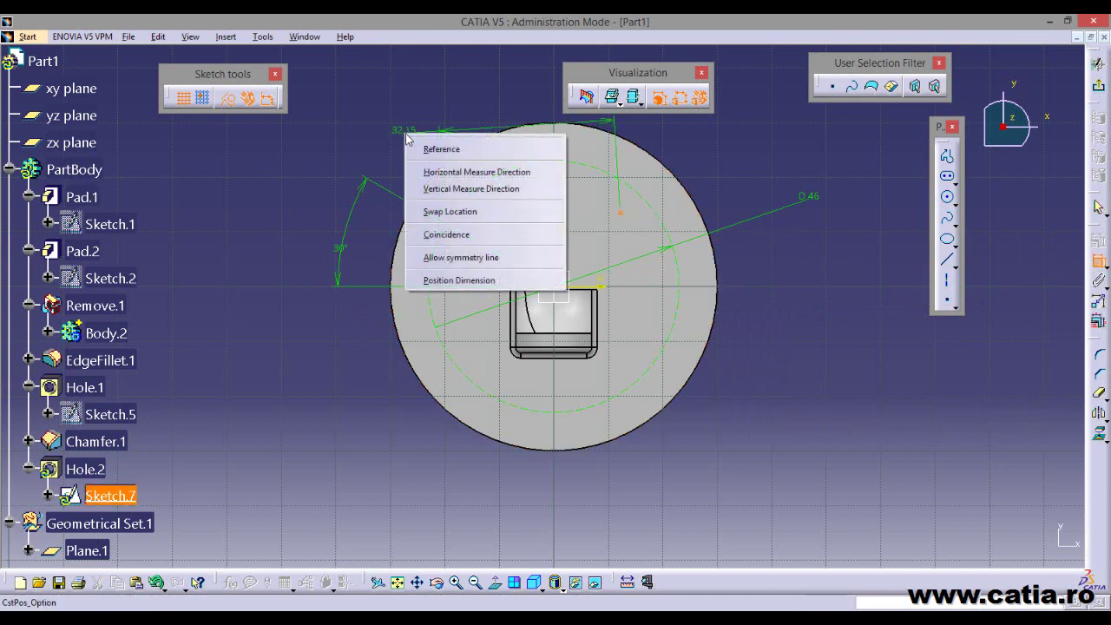
{"action": "left_click", "coordinate": [492, 234]}
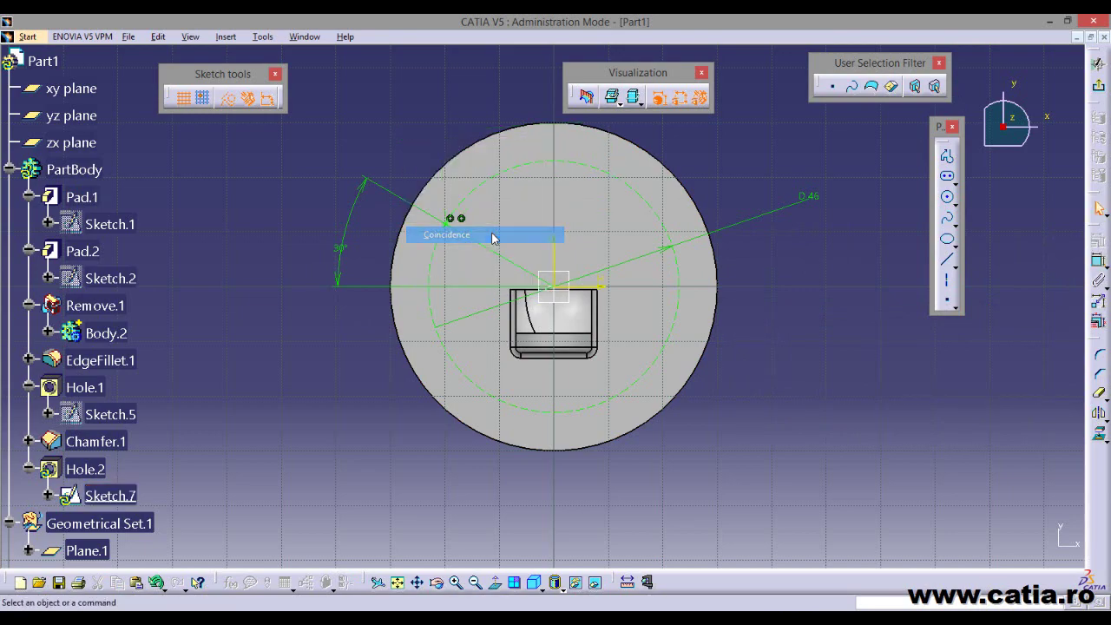
{"action": "left_click", "coordinate": [1098, 86]}
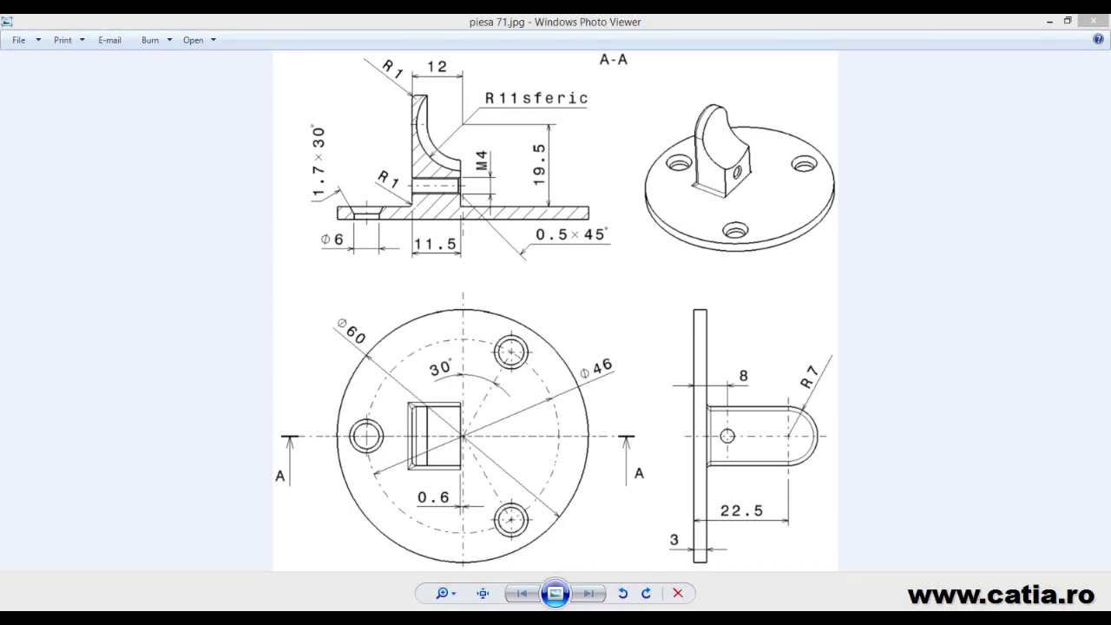
- Make Hole.2 an unthreaded Simple hole, Up To Next, 6 mm diameter, and create it
{"action": "left_click", "coordinate": [364, 599]}
{"action": "left_click", "coordinate": [149, 132]}
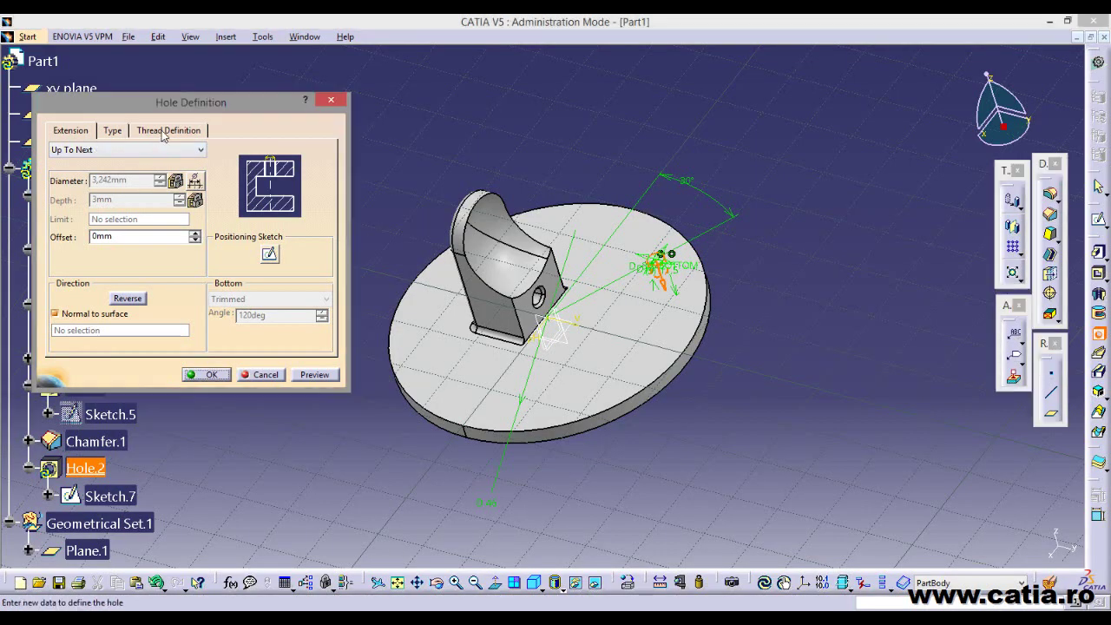
{"action": "left_click", "coordinate": [66, 150]}
{"action": "left_click", "coordinate": [114, 132]}
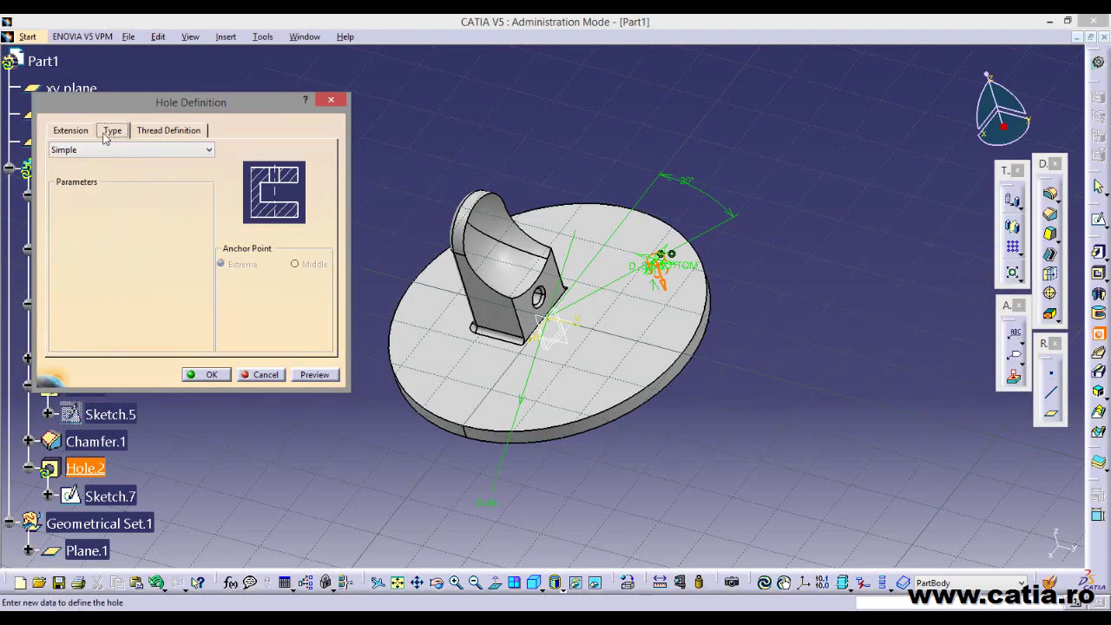
{"action": "left_click", "coordinate": [80, 133]}
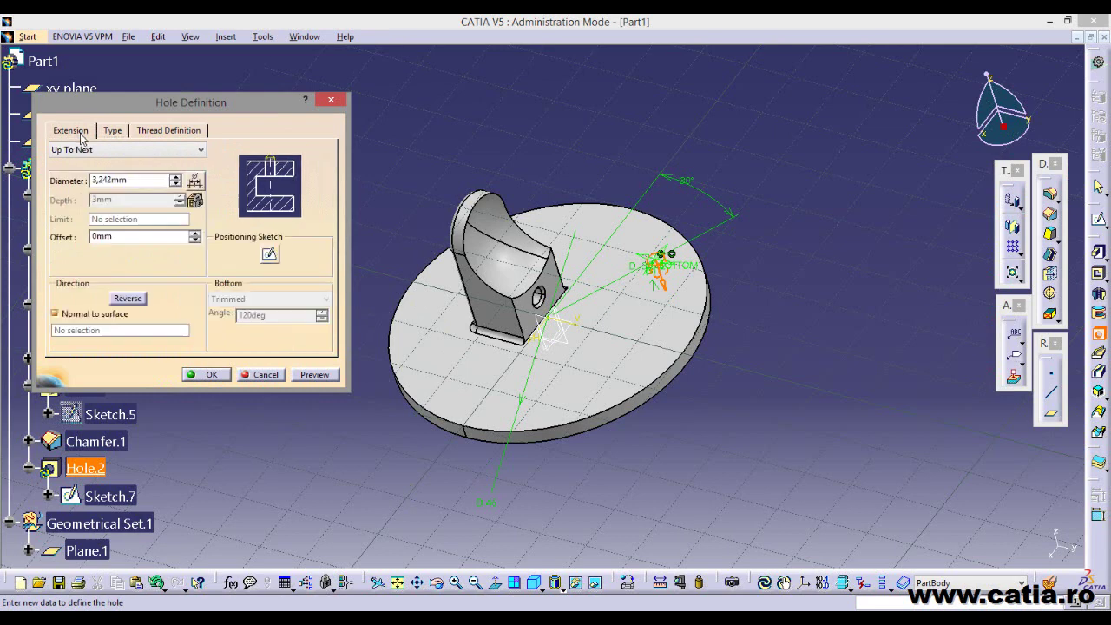
{"action": "double_click", "coordinate": [123, 180]}
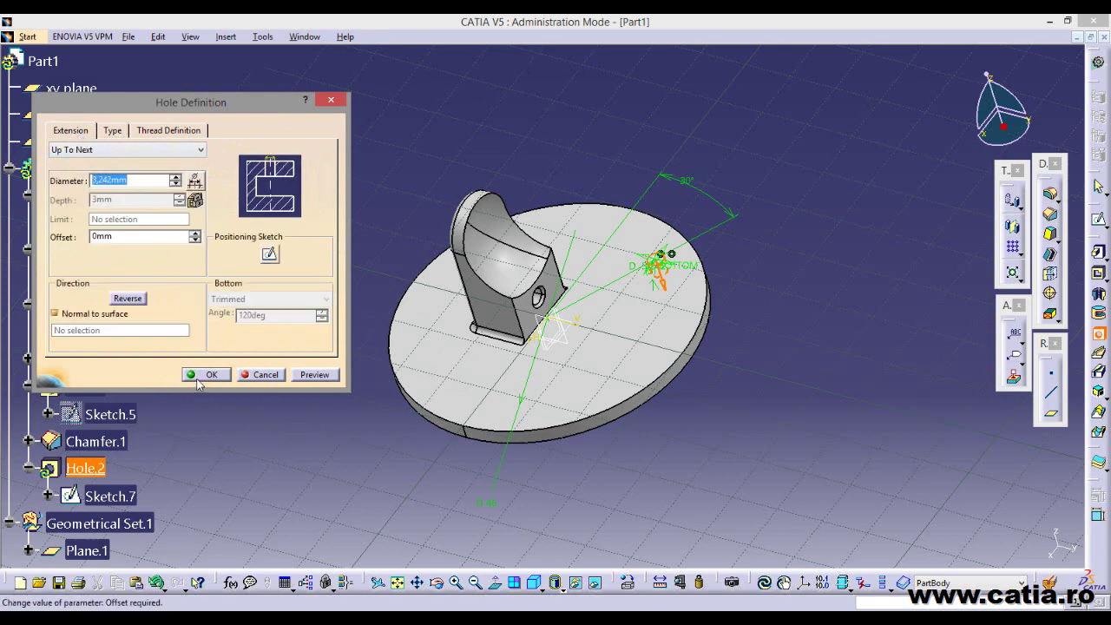
{"action": "type", "text": "6"}
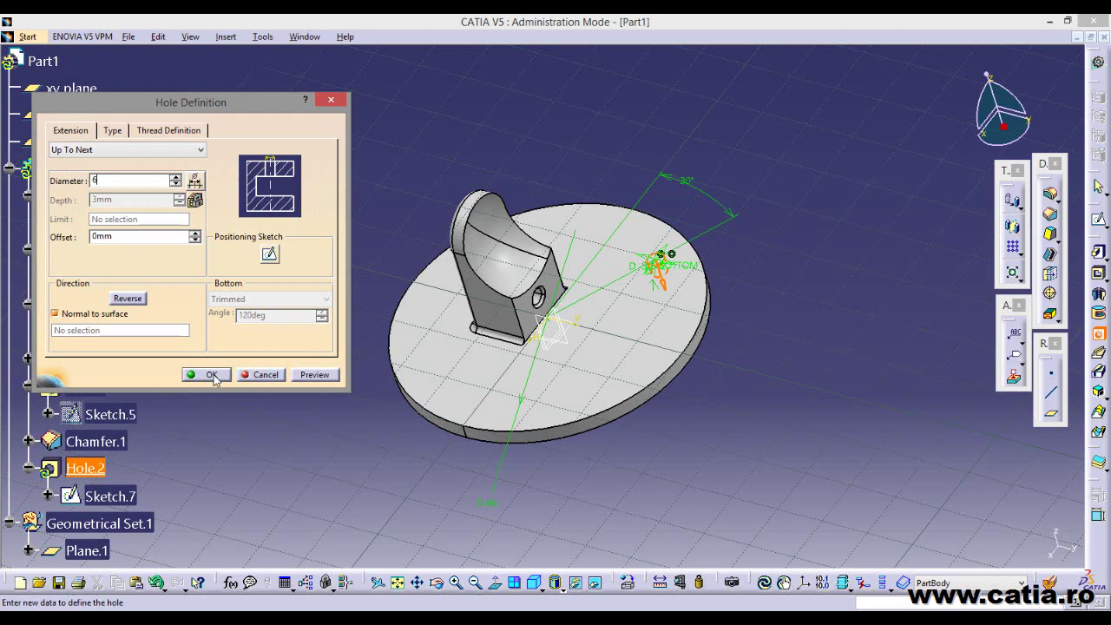
{"action": "left_click", "coordinate": [213, 375]}
{"action": "mouse_move", "coordinate": [677, 308]}
{"action": "middle_mouse_down"}
{"action": "mouse_move", "coordinate": [701, 330]}
{"action": "mouse_move", "coordinate": [881, 265]}
{"action": "mouse_move", "coordinate": [776, 298]}
{"action": "mouse_move", "coordinate": [675, 272]}
{"action": "middle_mouse_up"}
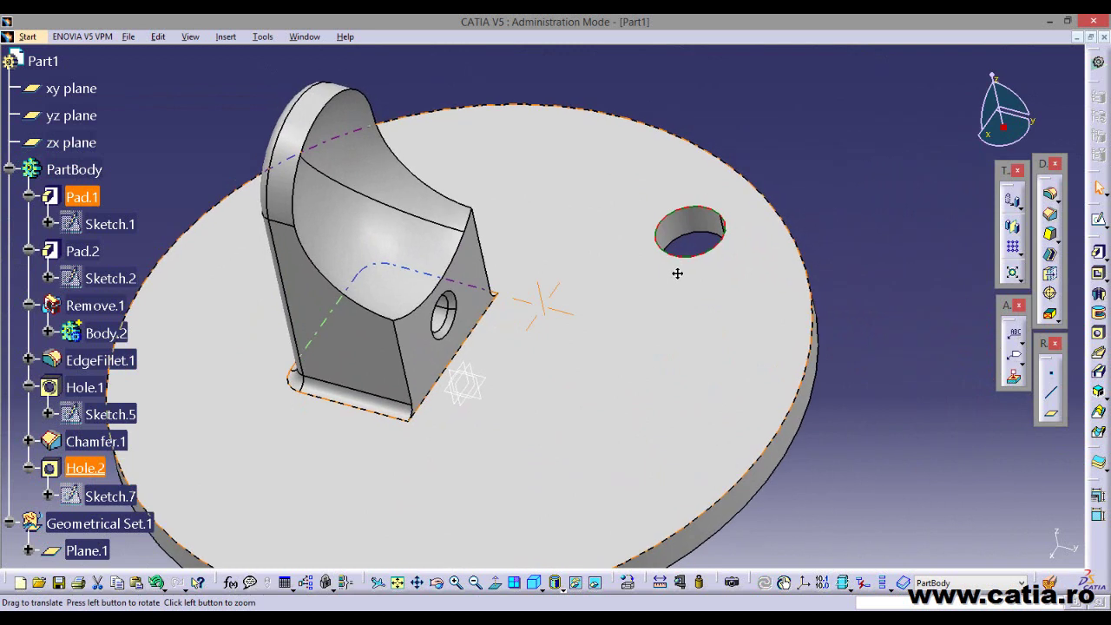
- Chamfer the 6 mm hole's top edge 1.7 mm at 30°, reversed into the hole
{"action": "left_click", "coordinate": [1051, 218]}
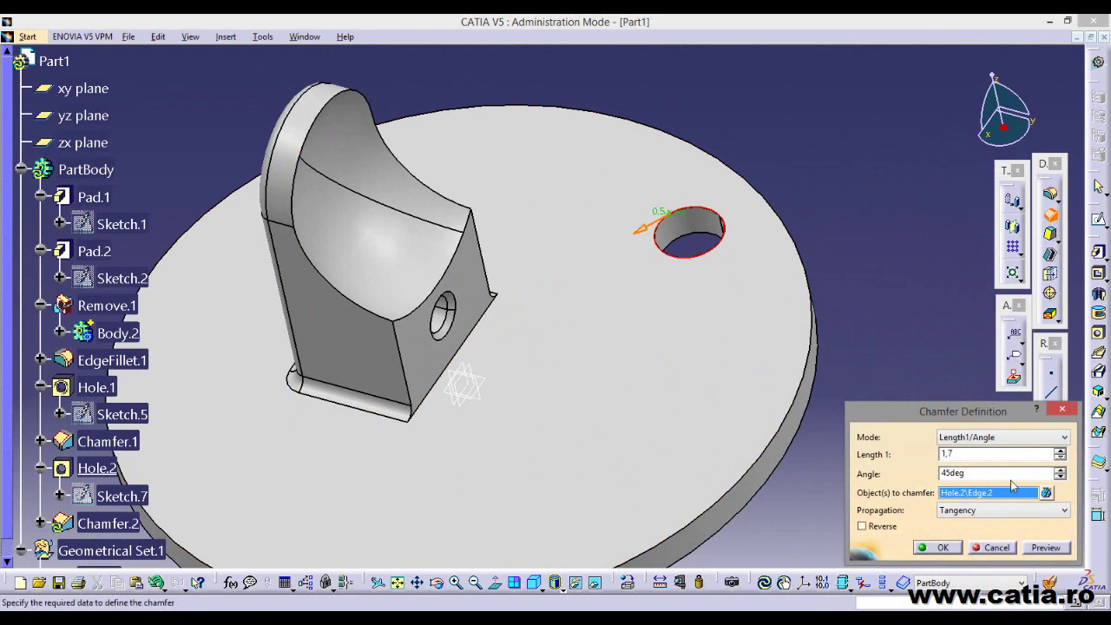
{"action": "left_click_drag", "start_coordinate": [993, 474], "coordinate": [919, 472]}
{"action": "type", "text": "30"}
{"action": "left_click", "coordinate": [1044, 549]}
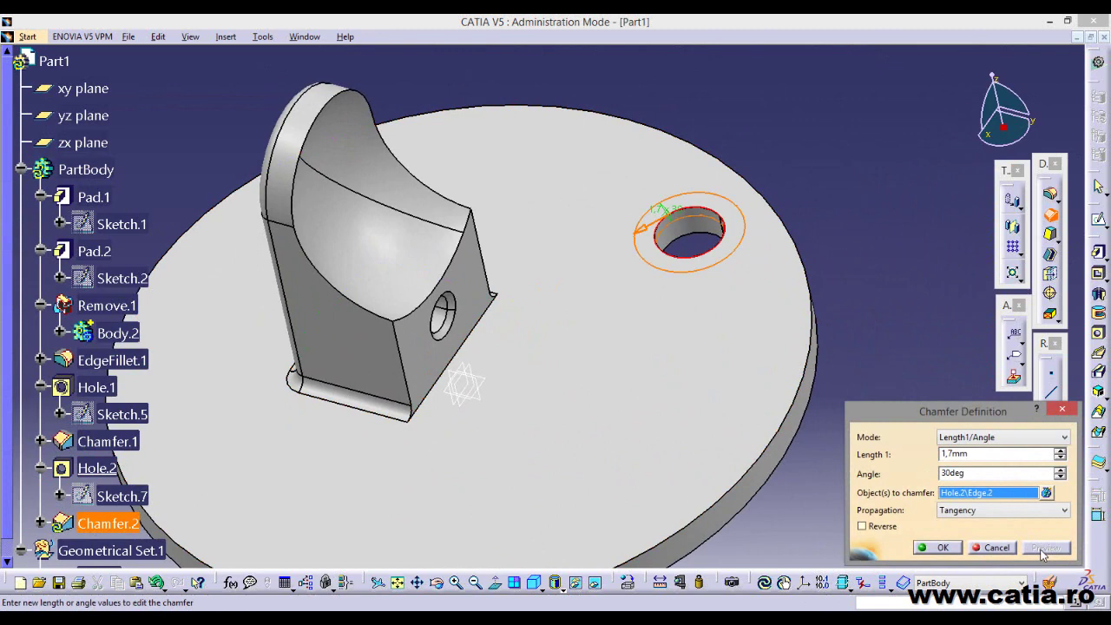
{"action": "left_click", "coordinate": [650, 232]}
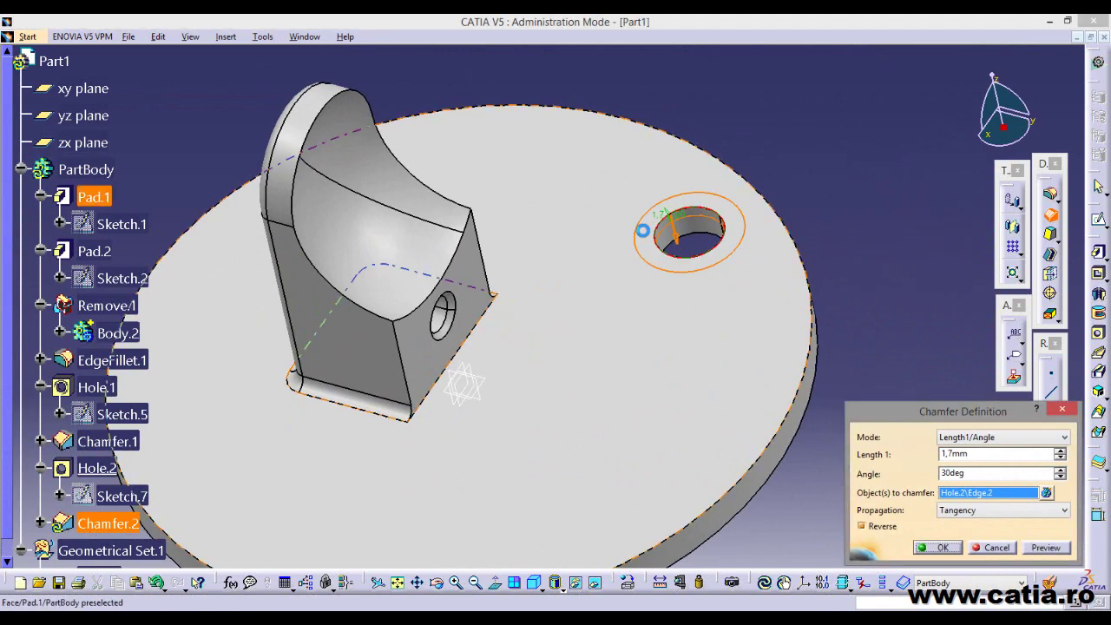
{"action": "left_click", "coordinate": [1044, 549]}
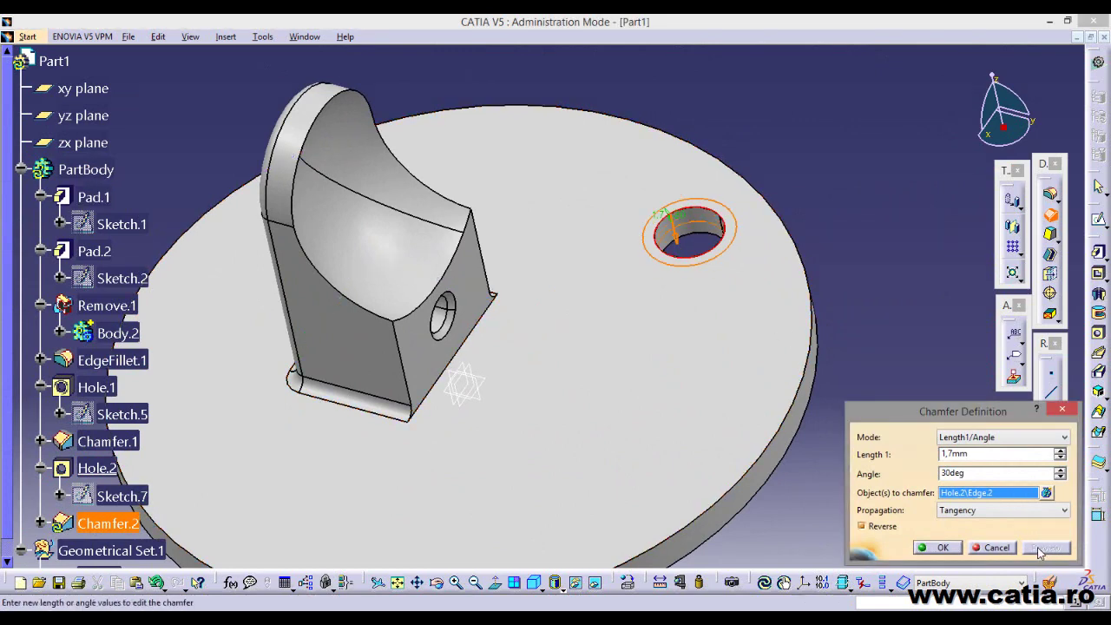
{"action": "left_click", "coordinate": [947, 549]}
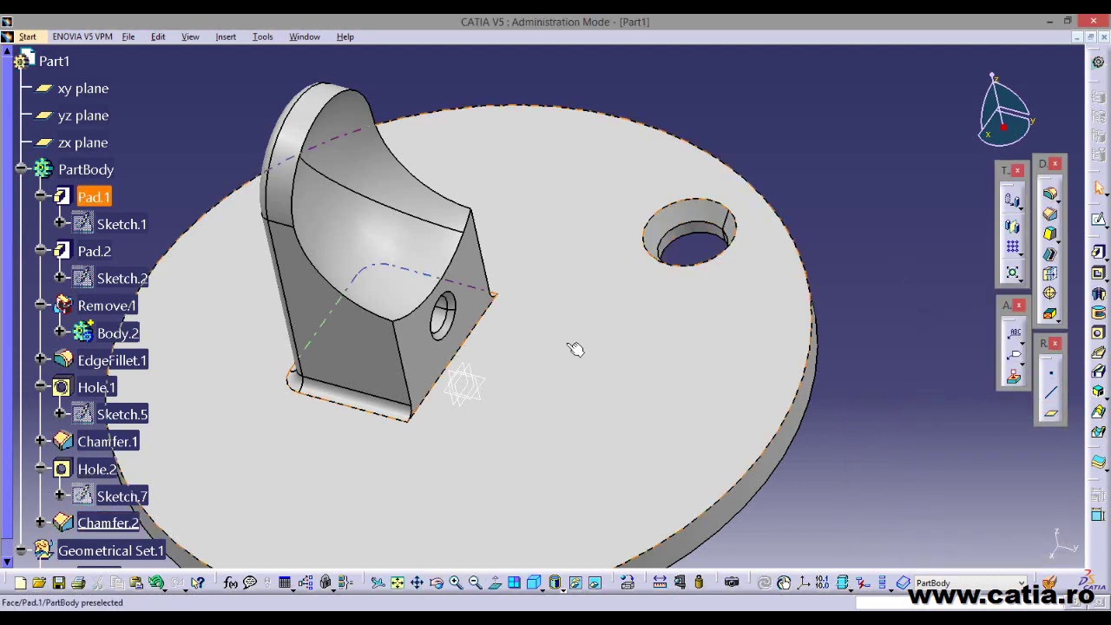
{"action": "middle_click_drag", "start_coordinate": [647, 261], "coordinate": [675, 298]}
{"action": "left_click", "coordinate": [257, 455]}
{"action": "scroll", "coordinate": [258, 455], "scroll_direction": "down", "scroll_amount": 2}
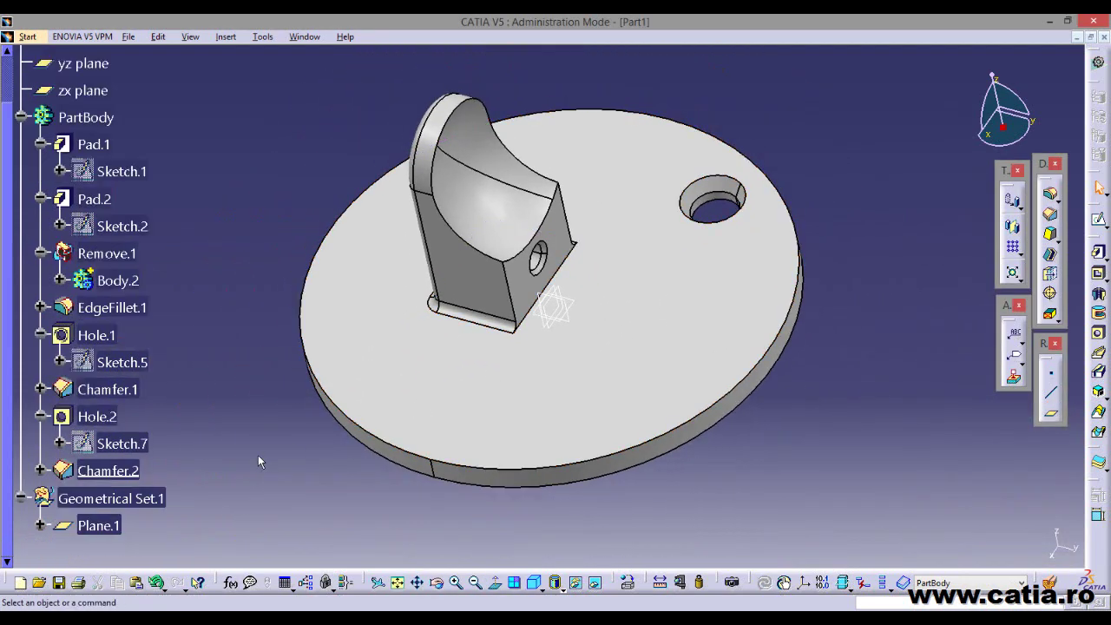
- Pattern Hole.2 and Chamfer.2 as a complete crown of 3 instances around the disc
{"action": "left_click", "coordinate": [103, 418]}
{"action": "left_click", "coordinate": [132, 473], "text": "ctrl"}
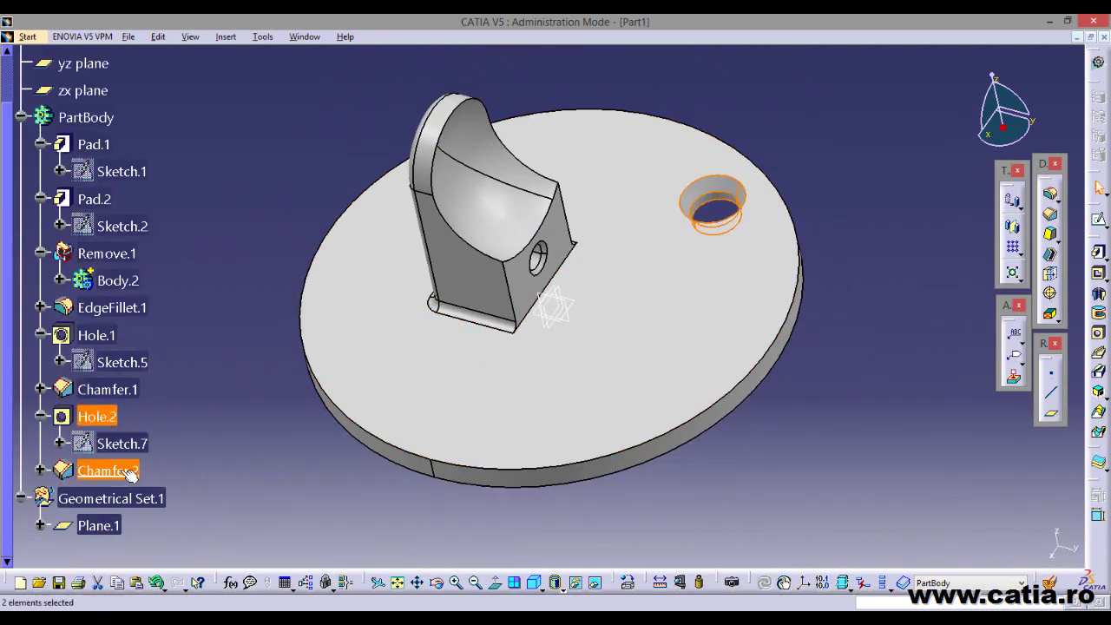
{"action": "middle_click_drag", "start_coordinate": [816, 275], "coordinate": [820, 299]}
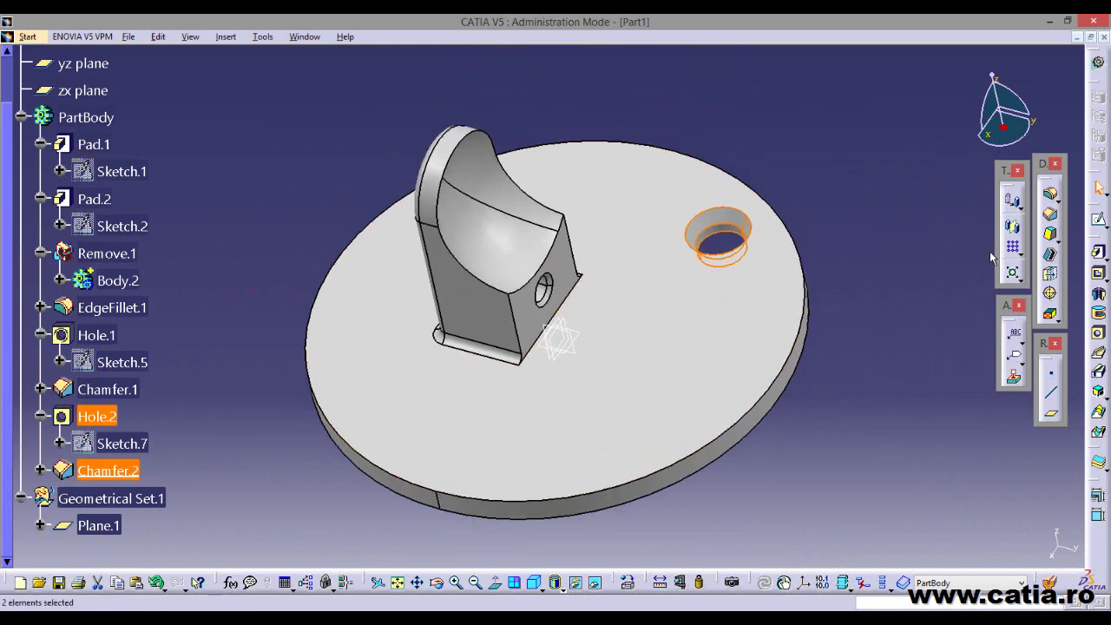
{"action": "left_click", "coordinate": [1023, 253]}
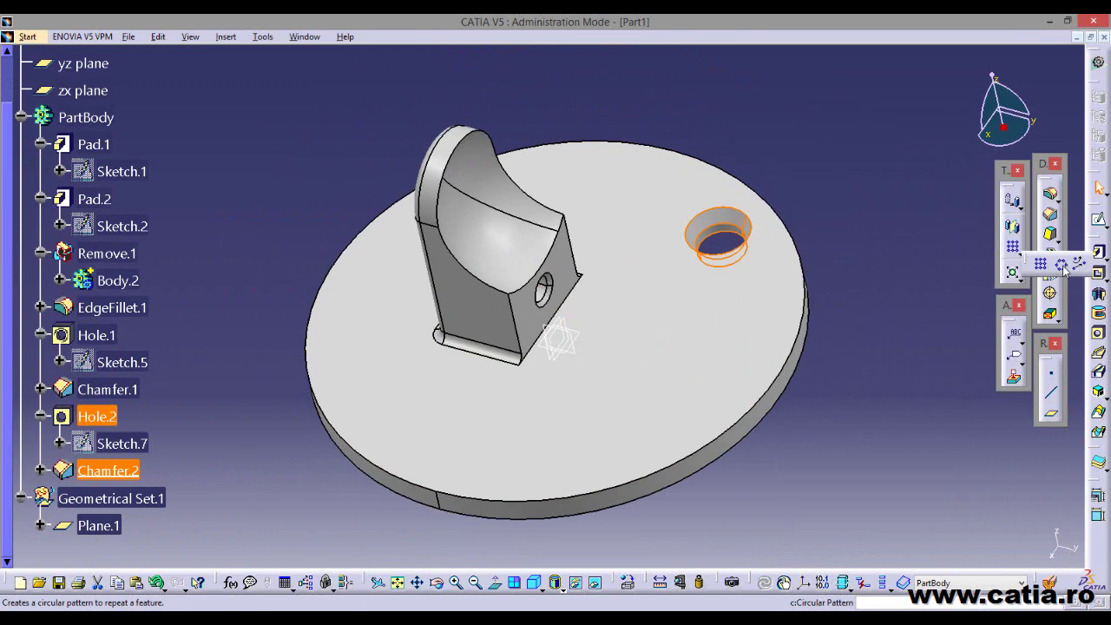
{"action": "left_click", "coordinate": [1064, 264]}
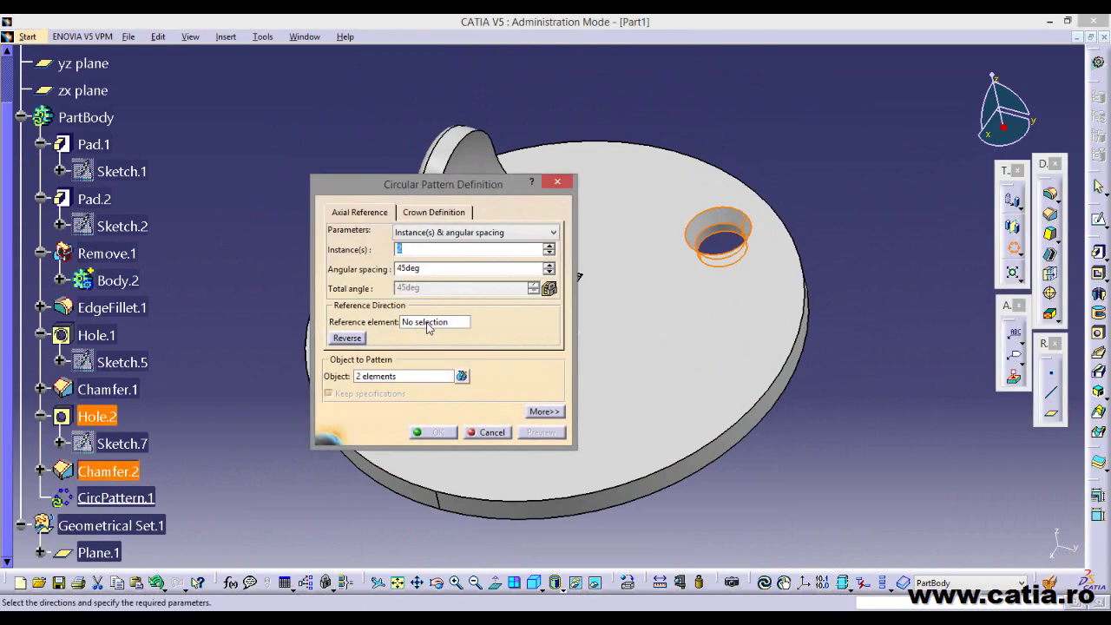
{"action": "left_click", "coordinate": [427, 323]}
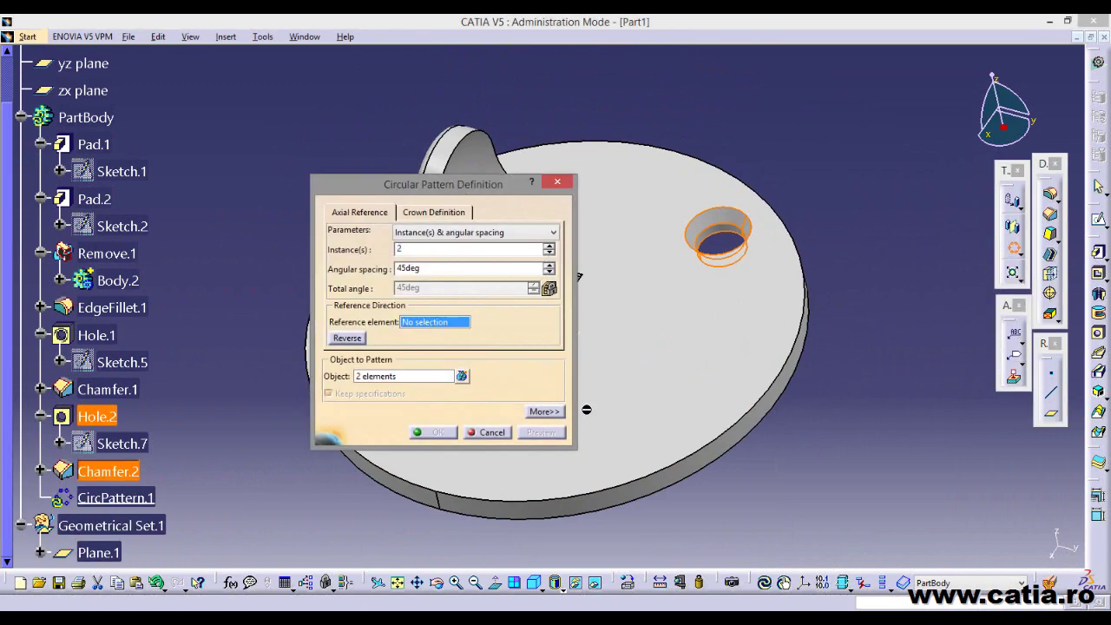
{"action": "left_click", "coordinate": [704, 457]}
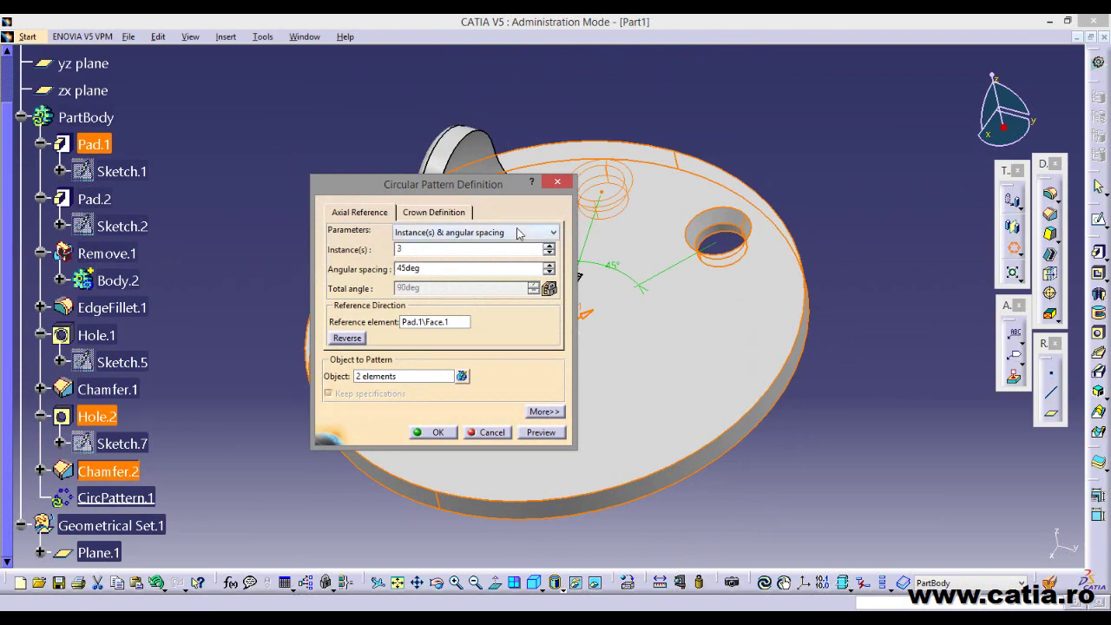
{"action": "left_click", "coordinate": [516, 230]}
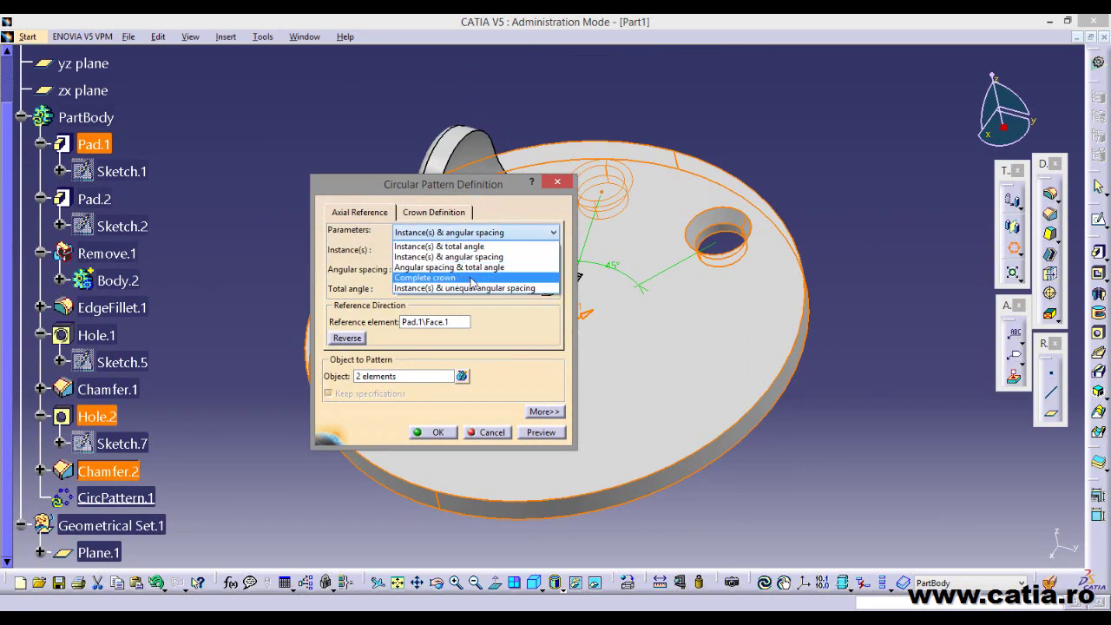
{"action": "left_click", "coordinate": [471, 278]}
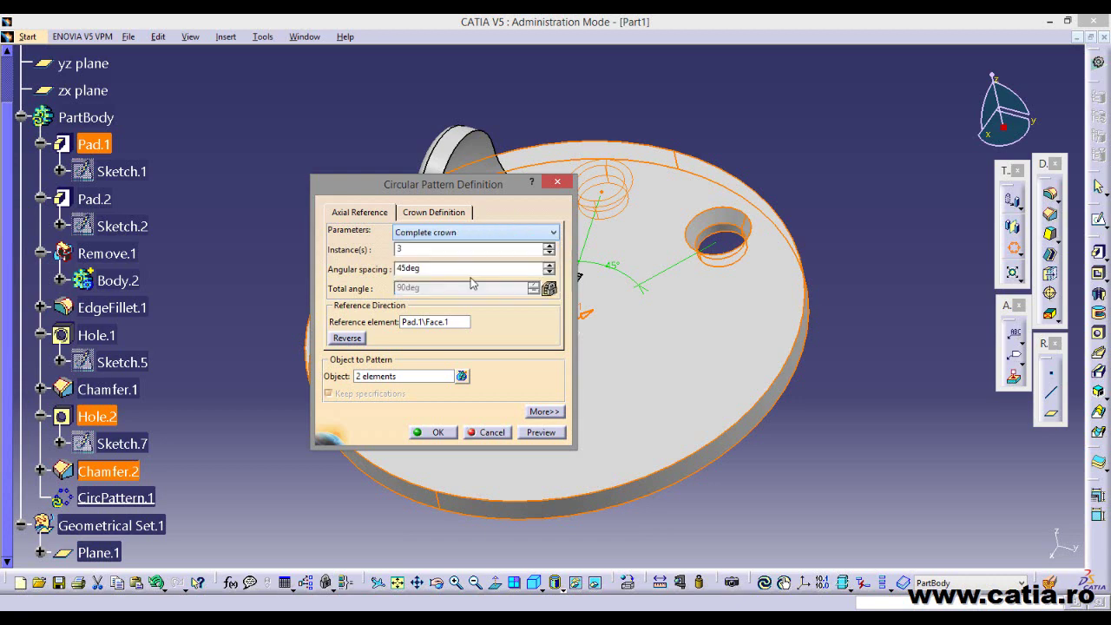
{"action": "left_click", "coordinate": [539, 436]}
{"action": "left_click", "coordinate": [434, 434]}
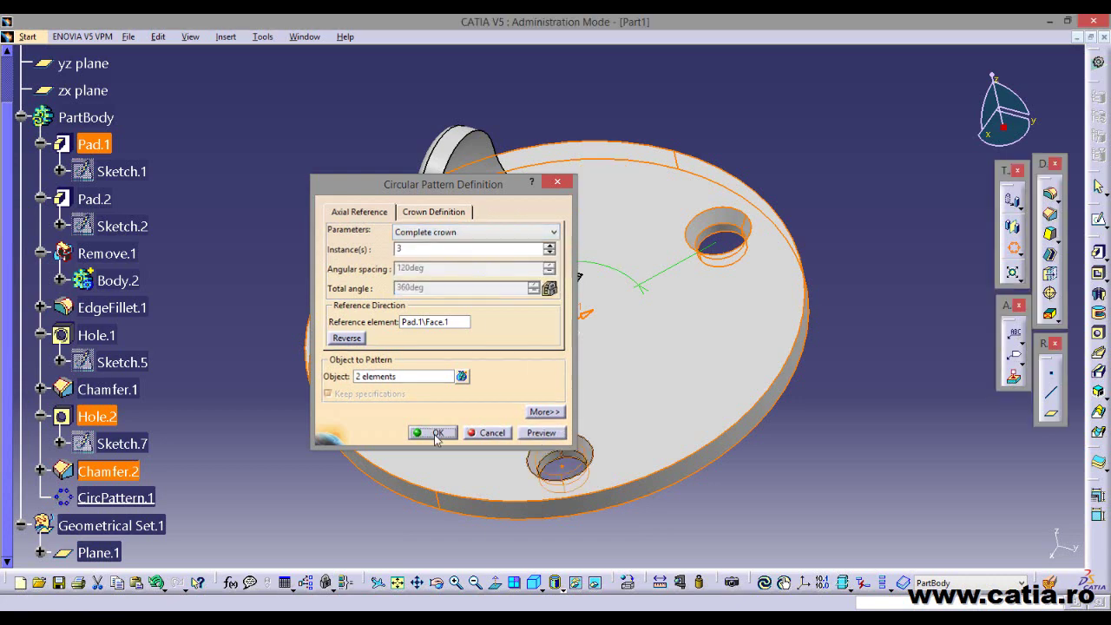
{"action": "mouse_move", "coordinate": [315, 206]}
{"action": "middle_mouse_down"}
{"action": "mouse_move", "coordinate": [365, 186]}
{"action": "mouse_move", "coordinate": [246, 164]}
{"action": "mouse_move", "coordinate": [754, 457]}
{"action": "mouse_move", "coordinate": [560, 319]}
{"action": "mouse_move", "coordinate": [862, 429]}
{"action": "mouse_move", "coordinate": [735, 503]}
{"action": "middle_mouse_up"}
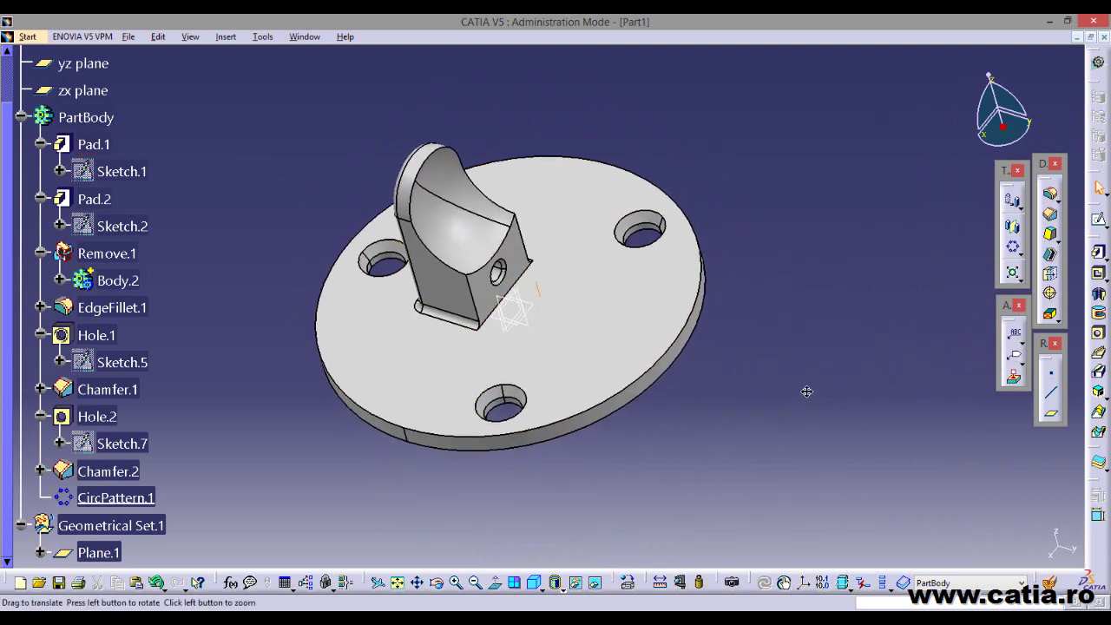
- Measure Part1, reading its 10303,756 mm3 volume, and keep the measurement label
{"action": "left_click", "coordinate": [683, 585]}
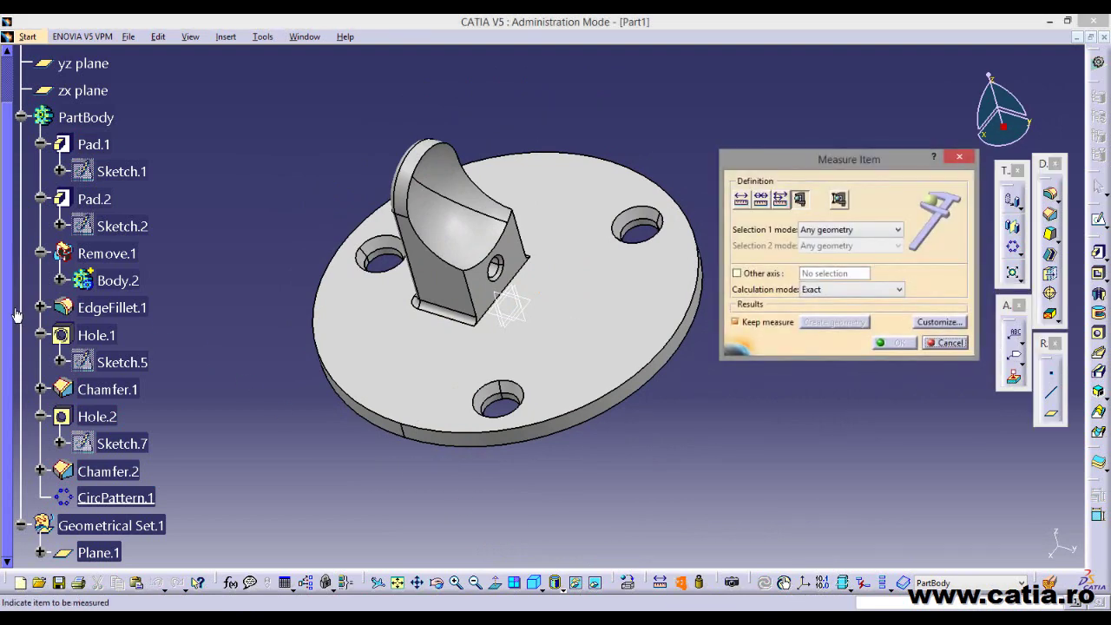
{"action": "scroll", "coordinate": [21, 261], "scroll_direction": "up", "scroll_amount": 2}
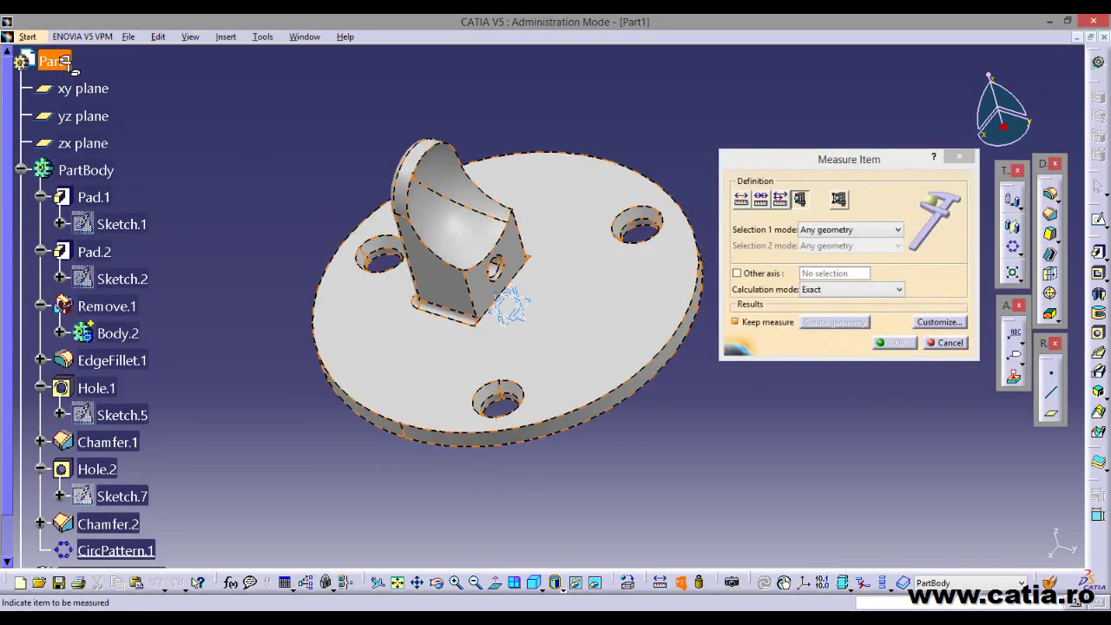
{"action": "left_click", "coordinate": [65, 59]}
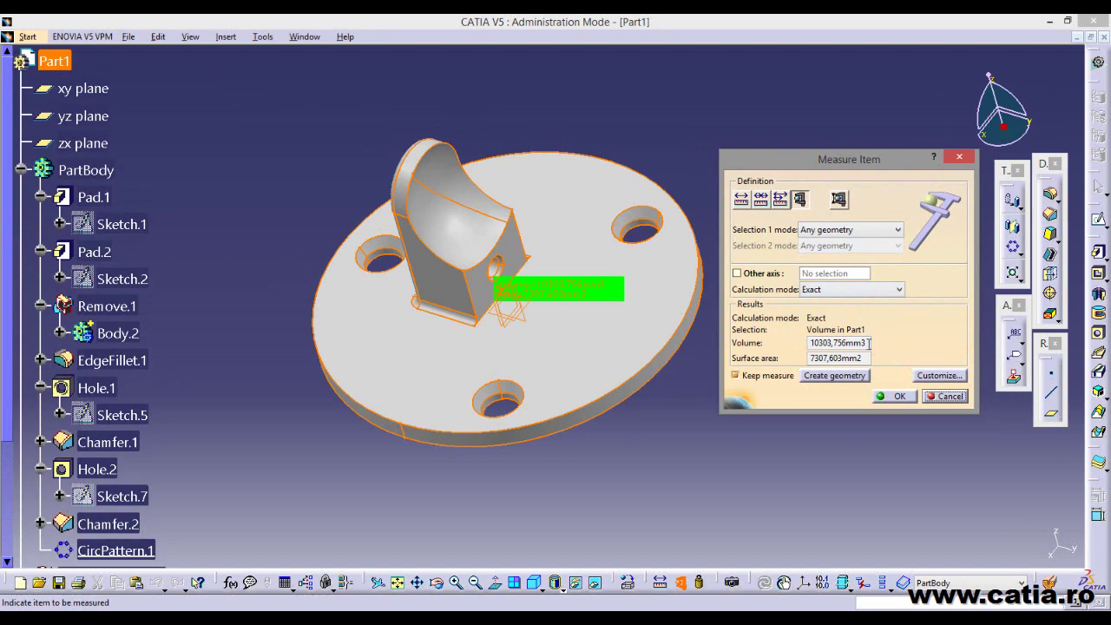
{"action": "left_click_drag", "start_coordinate": [868, 343], "coordinate": [781, 340]}
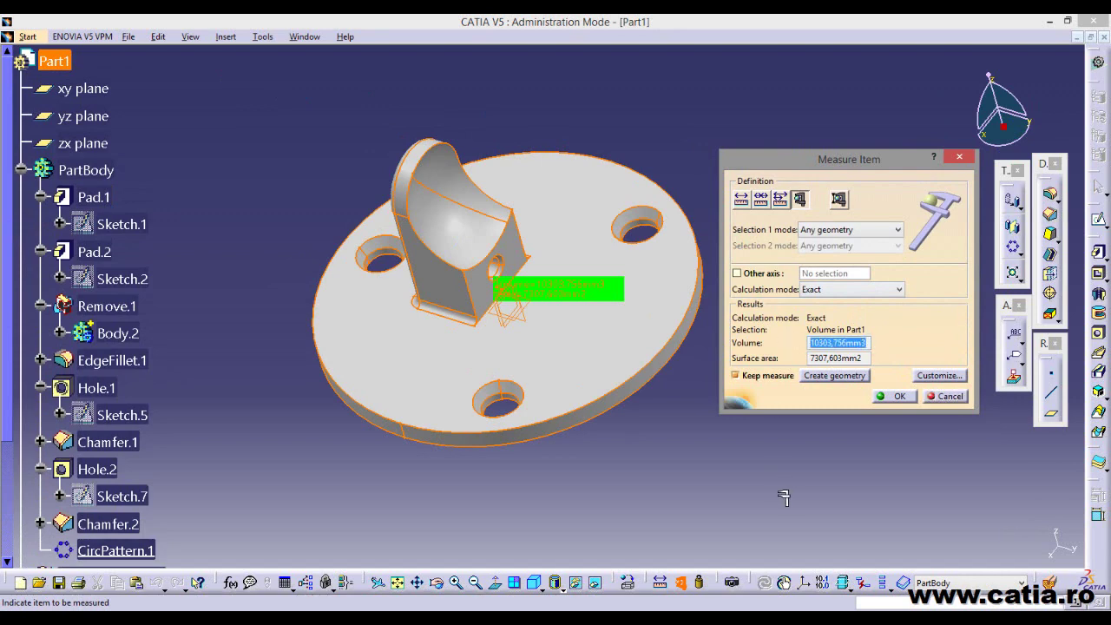
{"action": "left_click", "coordinate": [894, 397]}
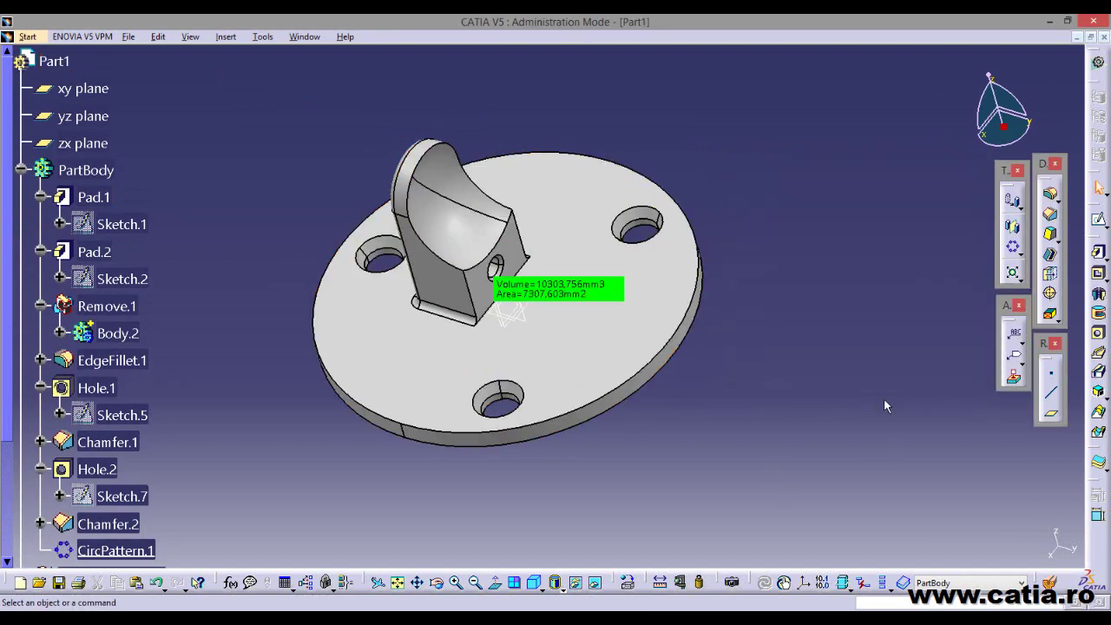